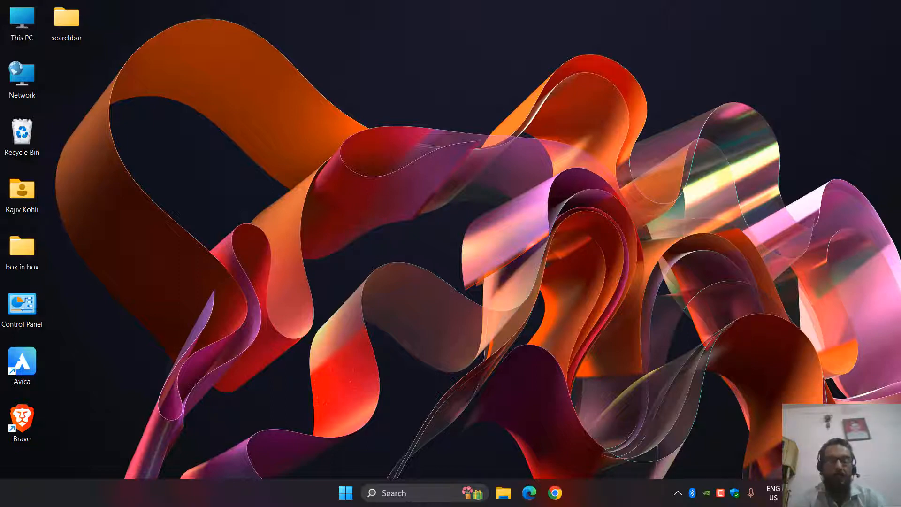
# - Open the Start menu and look through its pinned apps, moving the focus between Microsoft Teams, Word and neighbouring entries
pyautogui.press('super')
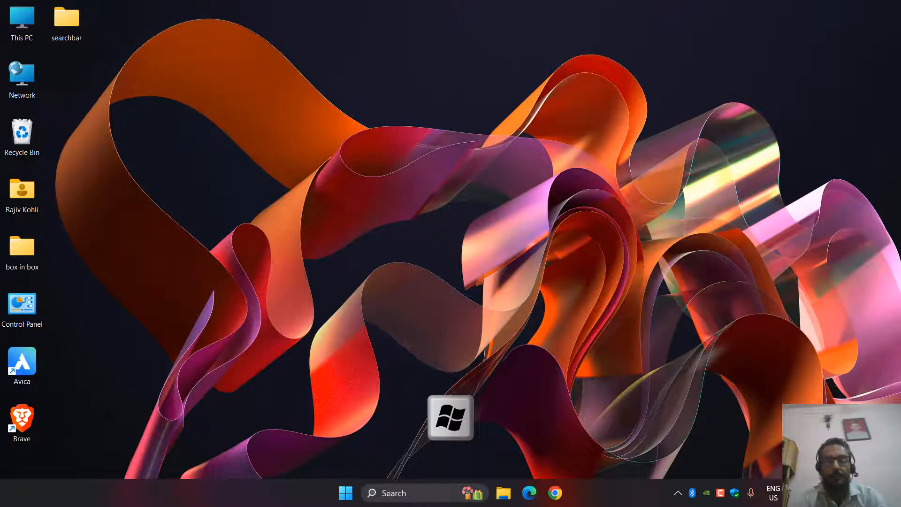
pyautogui.press('super')
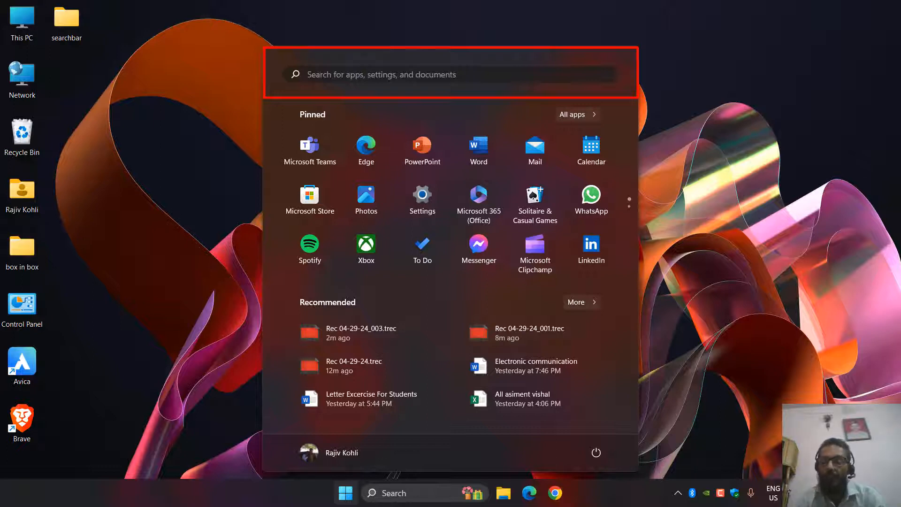
pyautogui.press('Tab')
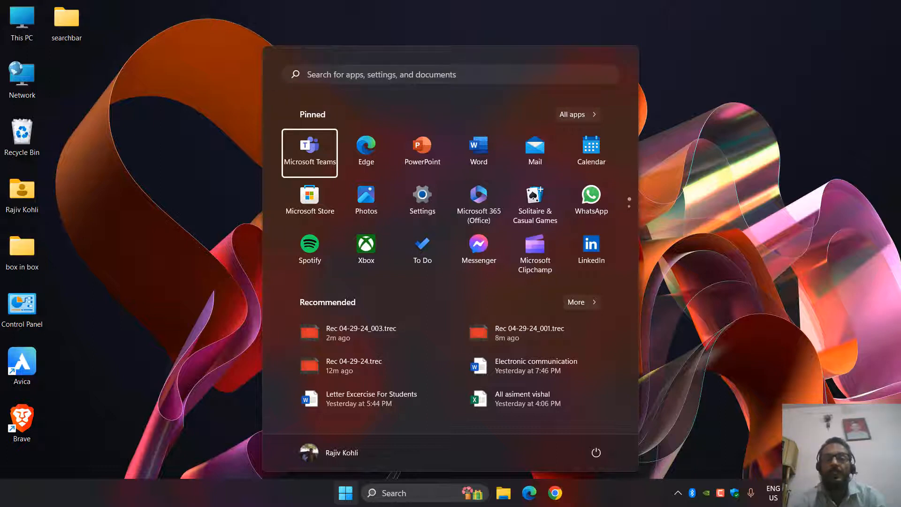
pyautogui.press('Right')
pyautogui.press('Right')
pyautogui.press('Right')
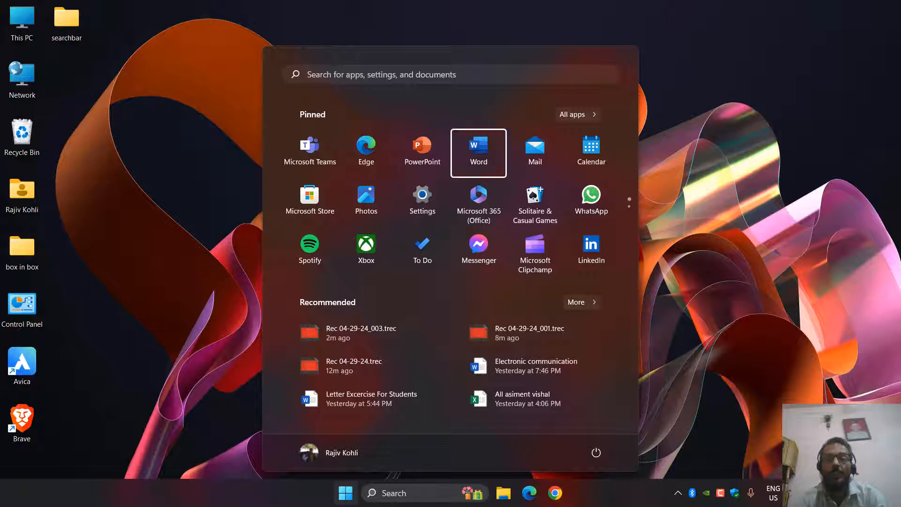
pyautogui.press('Right')
pyautogui.press('Down')
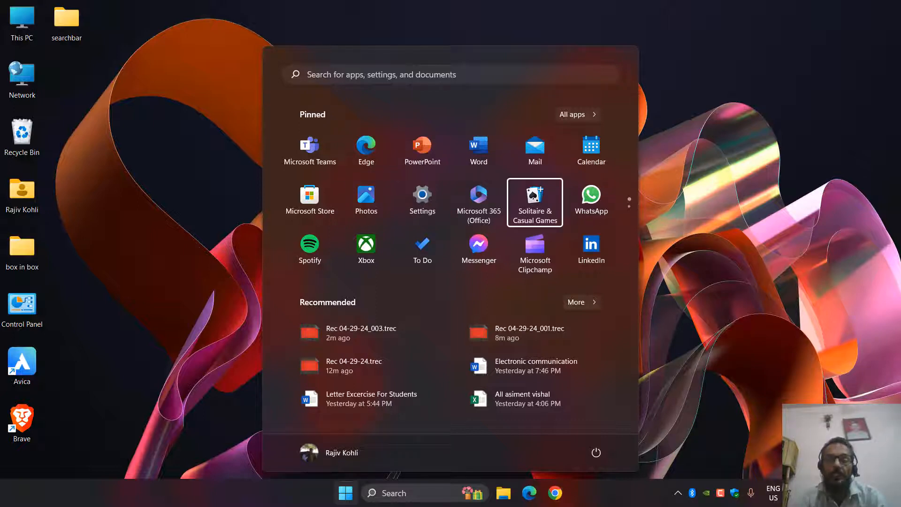
pyautogui.press('Up')
pyautogui.press('Left')
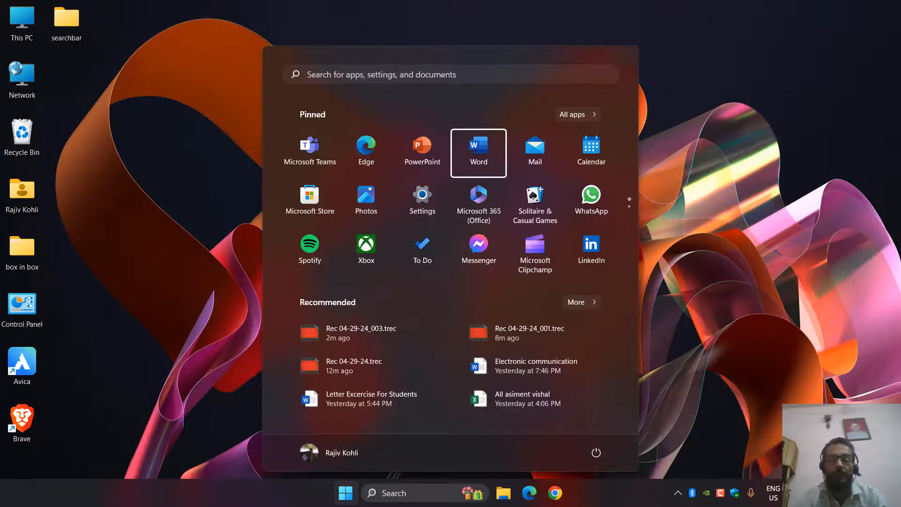
pyautogui.press('pagedown')
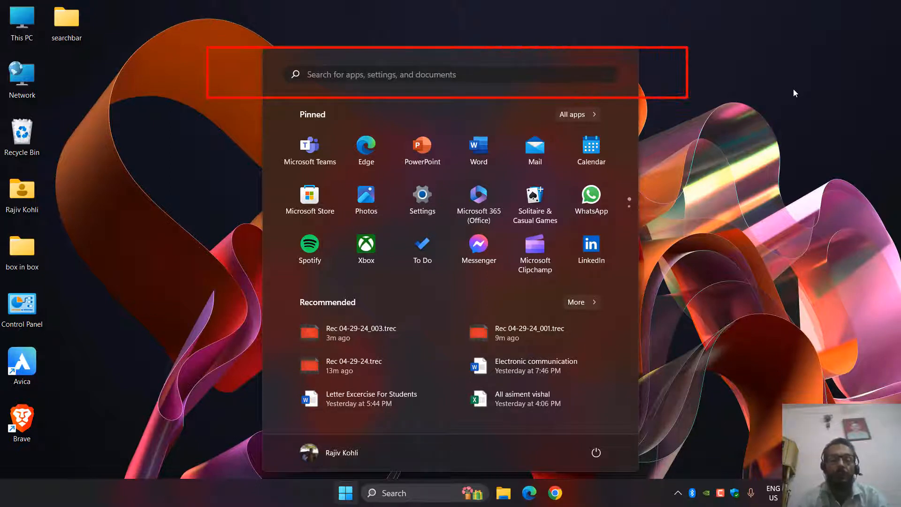
# - Search for "word" and open the file location of the Word app
pyautogui.write('word')
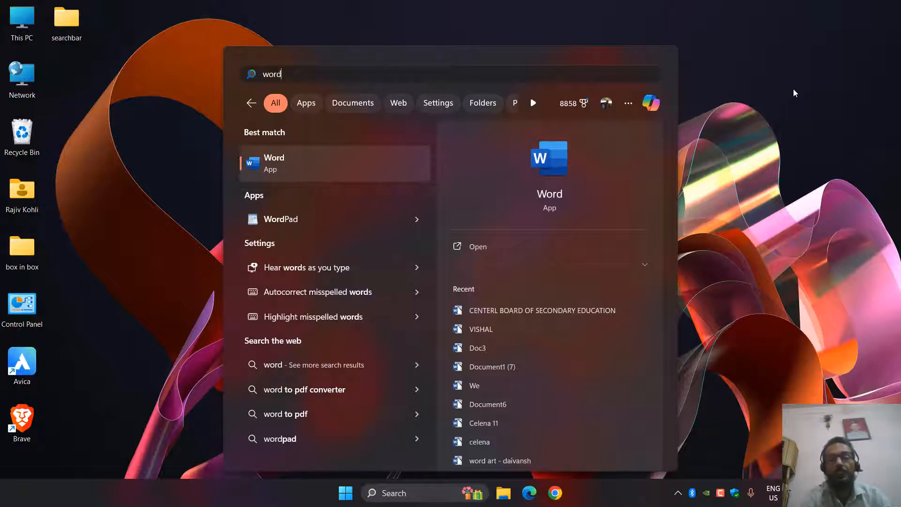
pyautogui.hotkey('shift', 'F10')
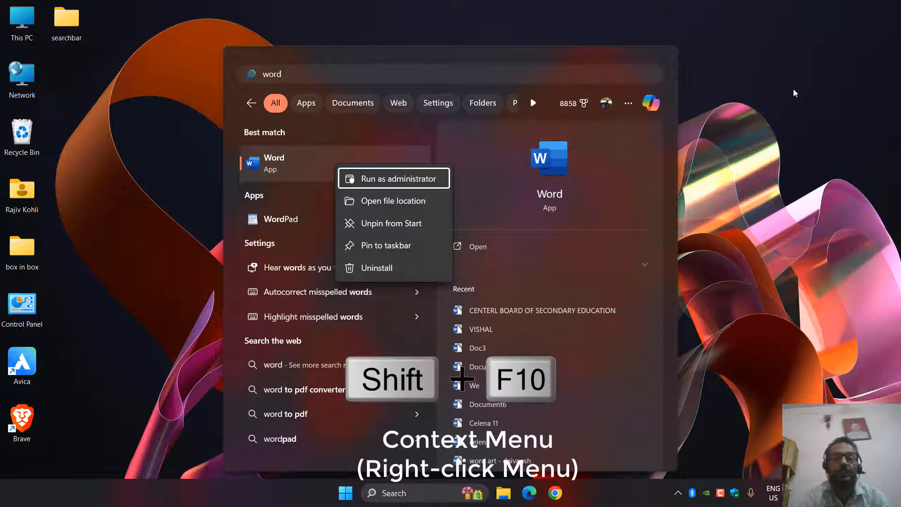
pyautogui.press('Down')
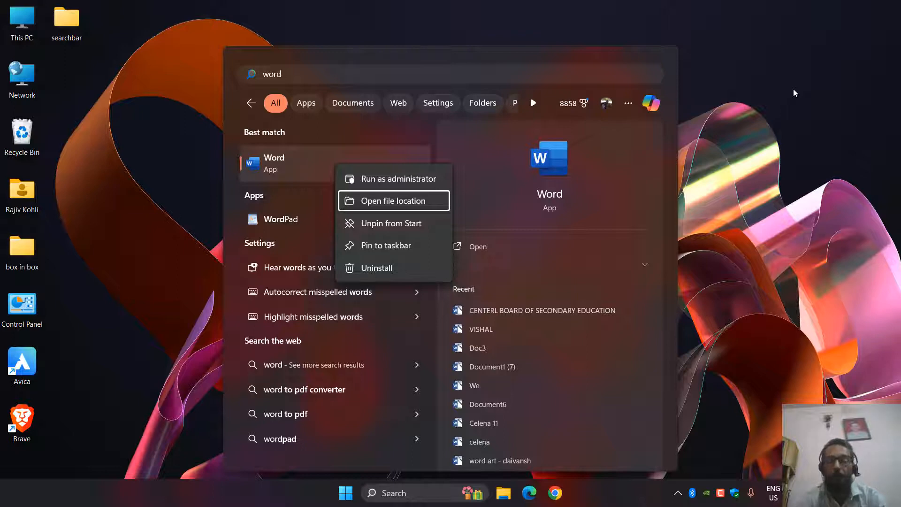
pyautogui.press('Return')
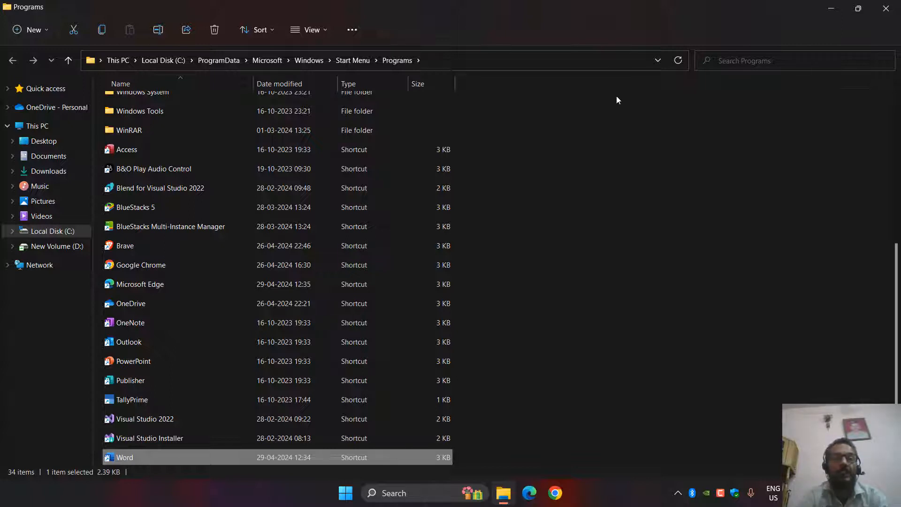
# - Show the full path of the Programs folder, then return to its file list
pyautogui.click(444, 64)
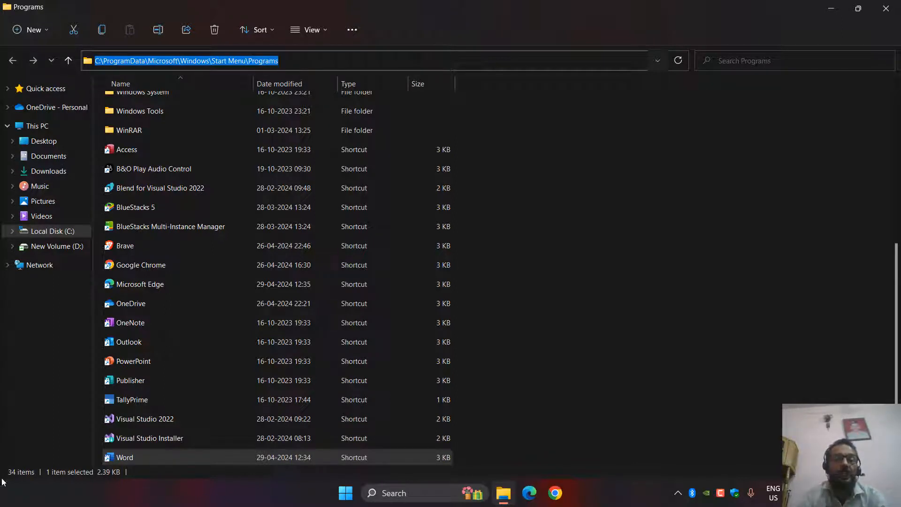
pyautogui.click(577, 411)
pyautogui.click(578, 413)
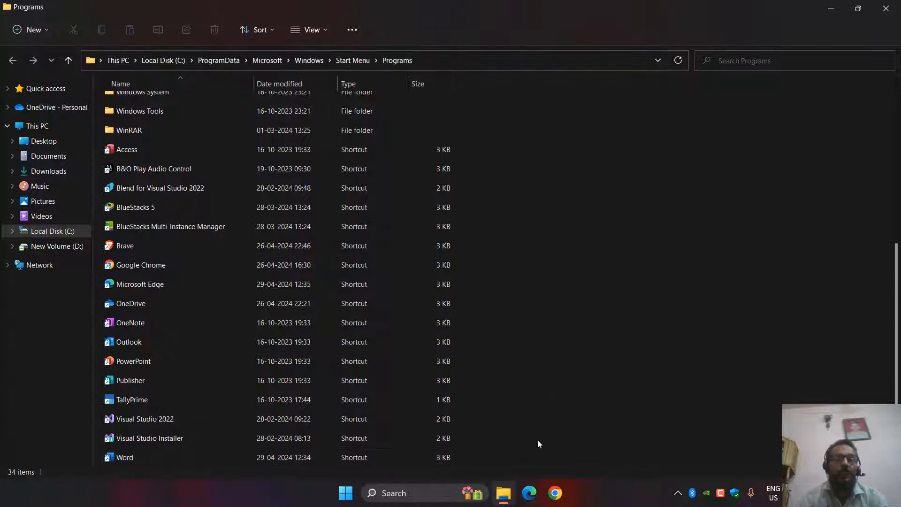
# - Open the properties of the Word shortcut in the Programs folder
pyautogui.click(156, 461)
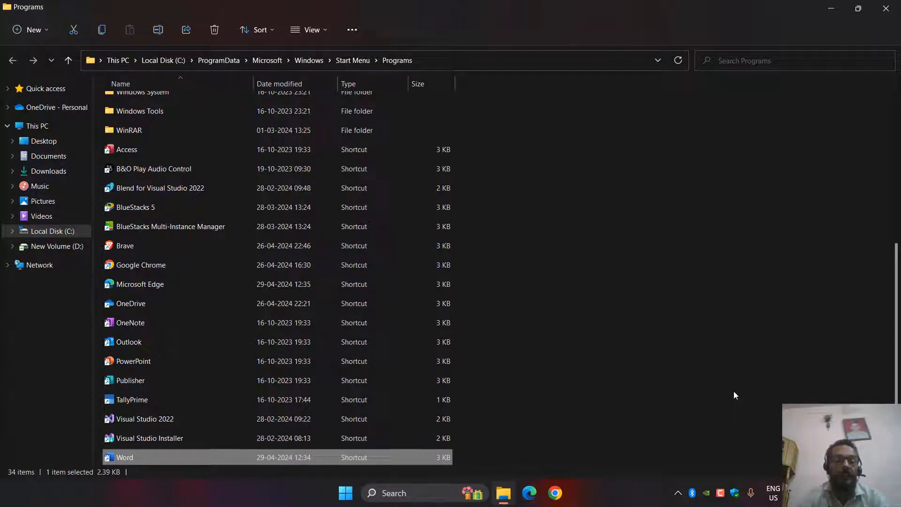
pyautogui.hotkey('shift', 'F10')
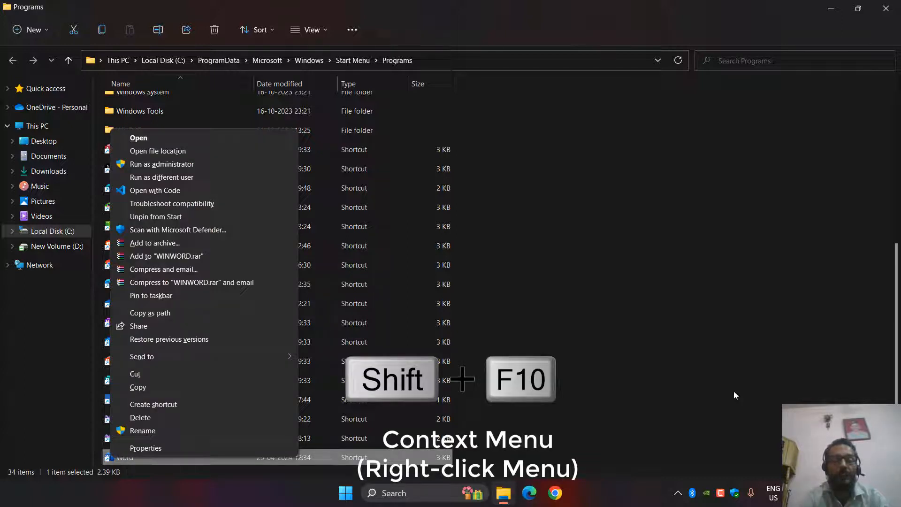
pyautogui.press('Up')
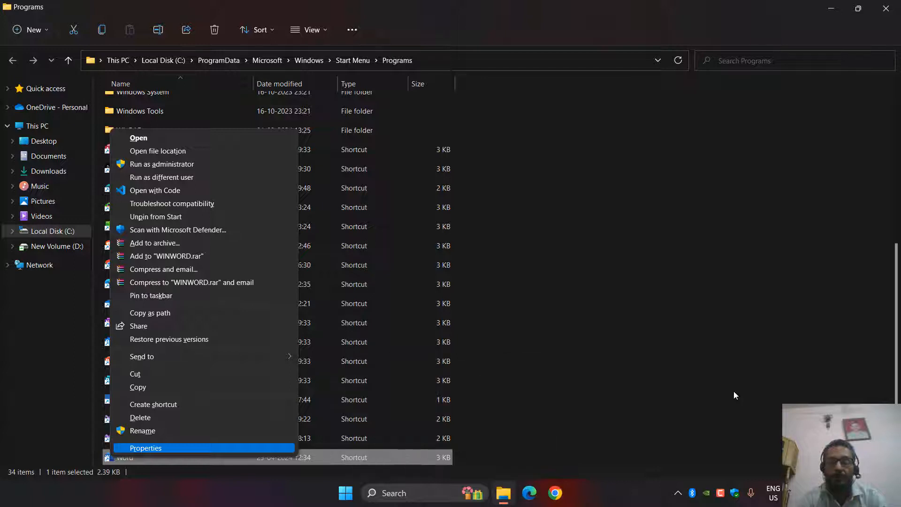
pyautogui.press('Escape')
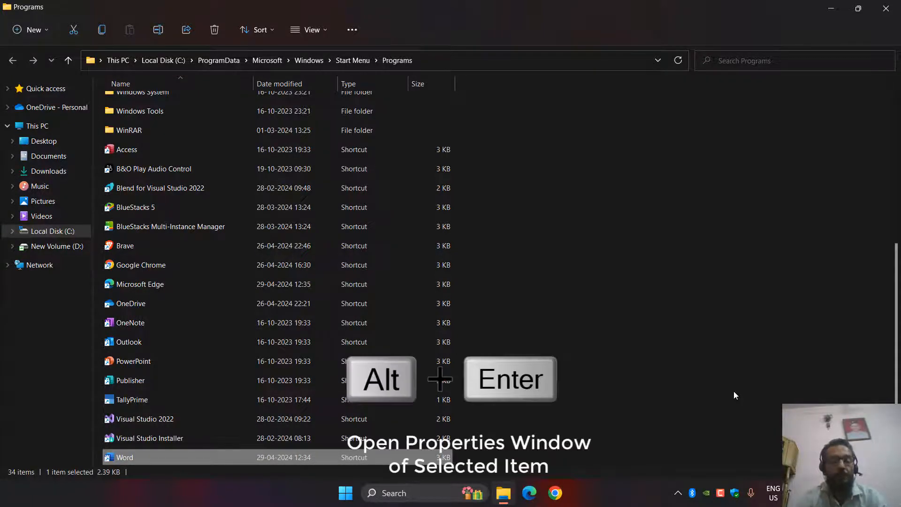
pyautogui.hotkey('alt', 'Return')
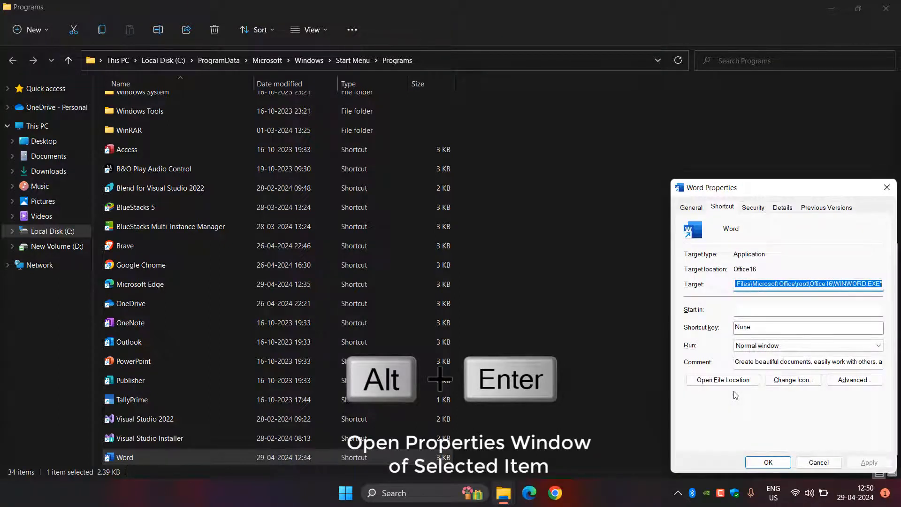
# - Set the Word shortcut's shortcut key to Ctrl + Shift + Alt + 1
pyautogui.press('Tab')
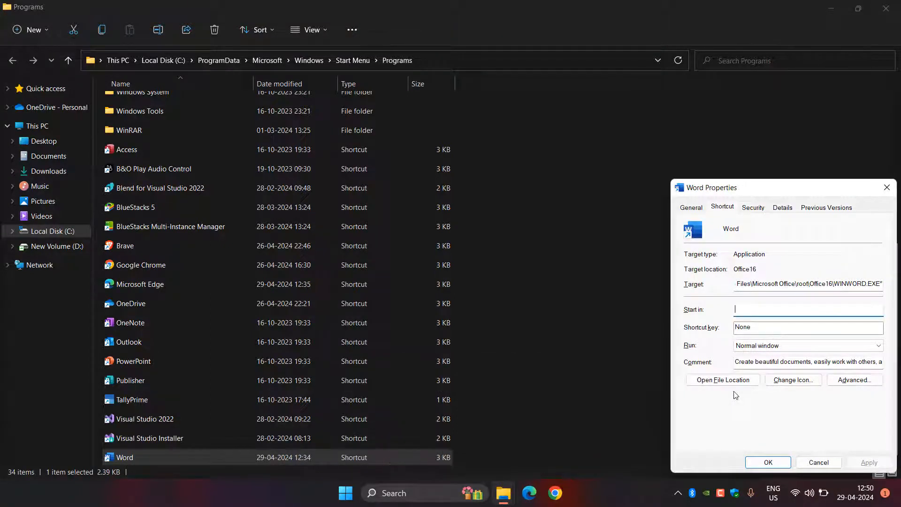
pyautogui.press('Tab')
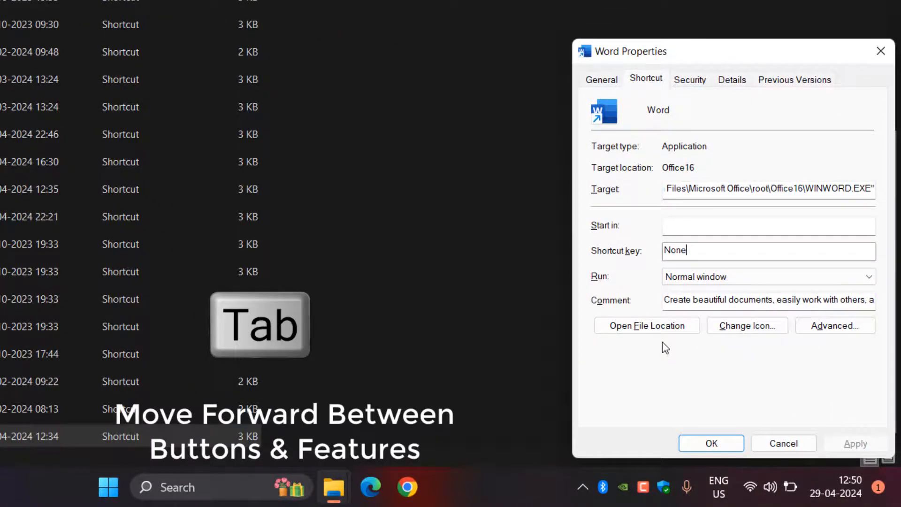
pyautogui.hotkey('shift', 'Tab')
pyautogui.hotkey('shift', 'Tab')
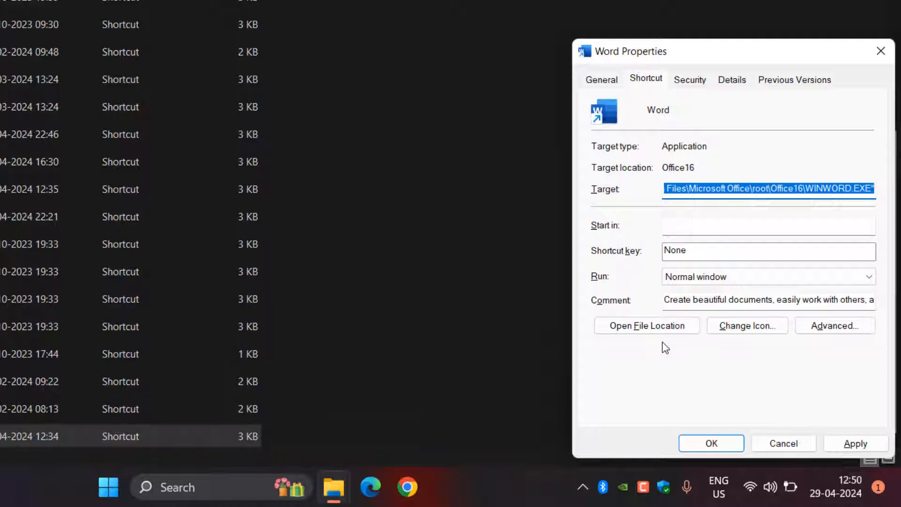
pyautogui.hotkey('shift', 'Tab')
pyautogui.press('Tab')
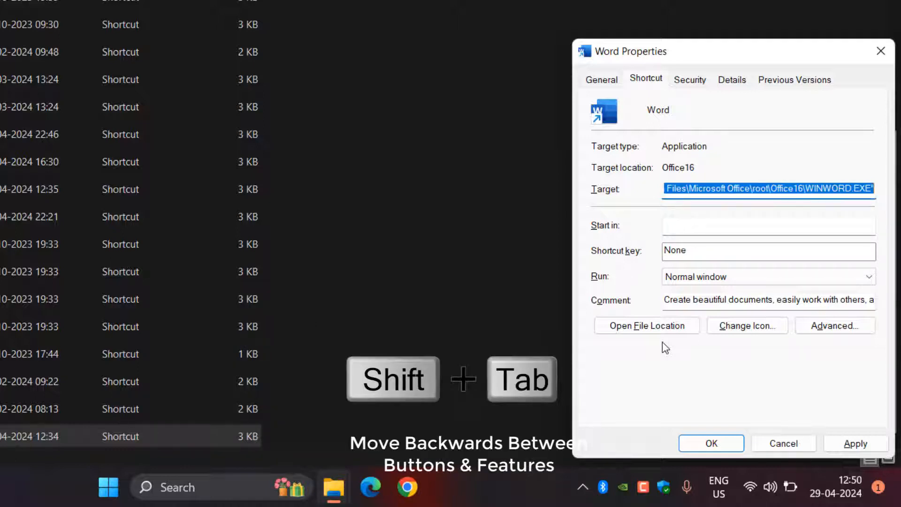
pyautogui.press('Tab')
pyautogui.press('Tab')
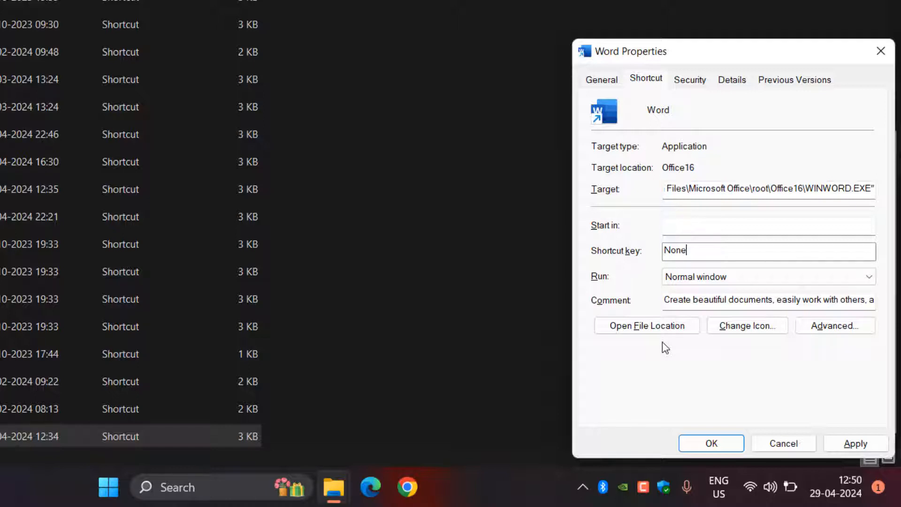
pyautogui.hotkey('ctrl', 'alt')
pyautogui.hotkey('ctrl', 'alt', 'shift')
pyautogui.hotkey('ctrl', 'alt', 'shift')
pyautogui.hotkey('ctrl', 'shift', 'alt', '1')
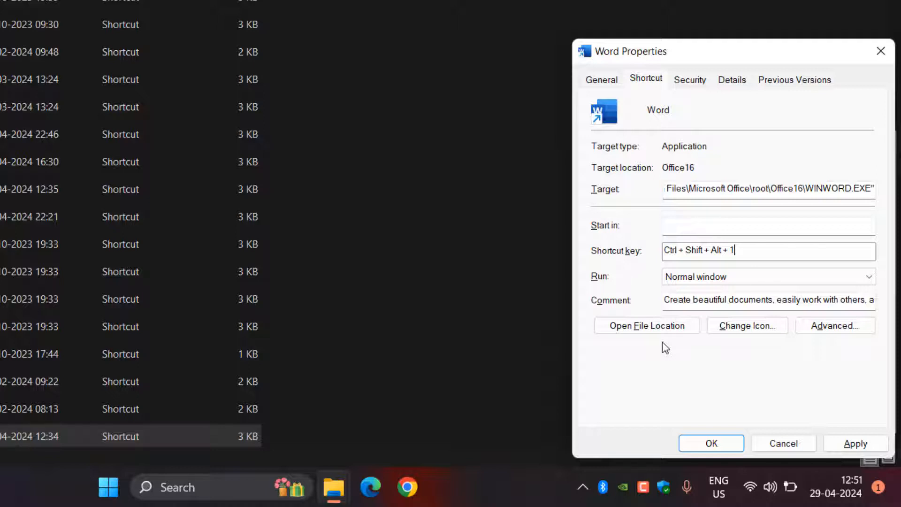
# - Save the Word shortcut's properties with administrator permission and close the Programs folder window
pyautogui.press('Tab')
pyautogui.press('Tab')
pyautogui.press('Tab')
pyautogui.press('Tab')
pyautogui.press('Tab')
pyautogui.press('Tab')
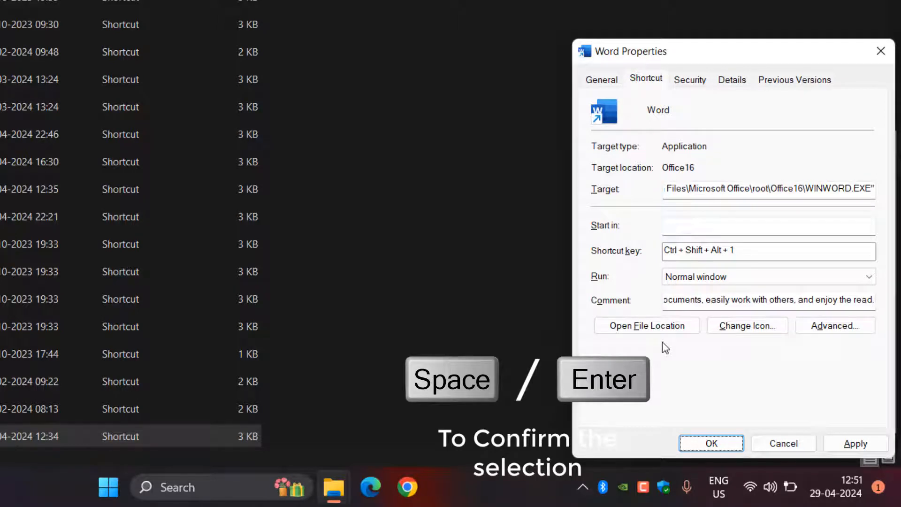
pyautogui.press('space')
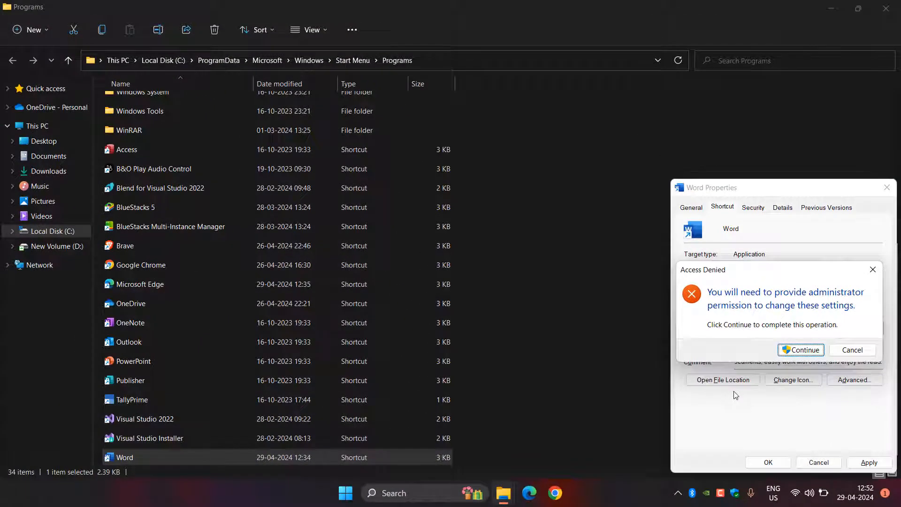
pyautogui.press('Tab')
pyautogui.press('Tab')
pyautogui.press('Return')
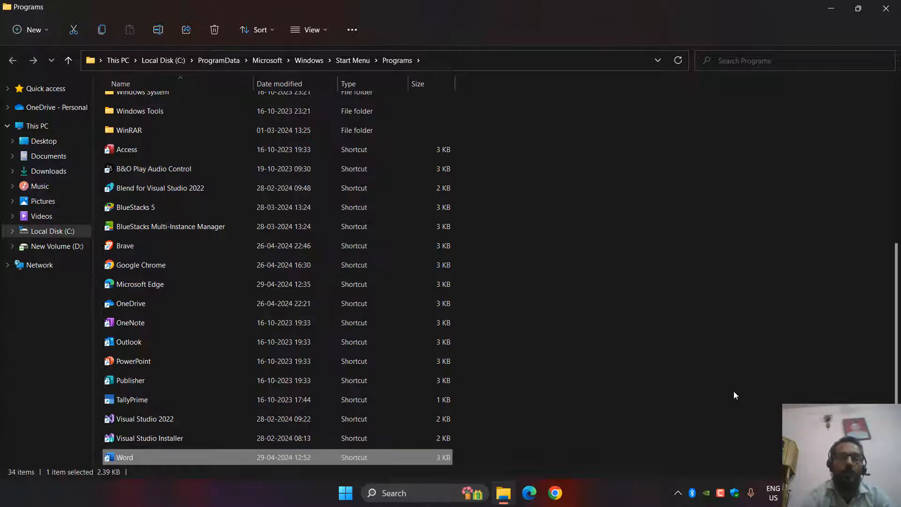
pyautogui.hotkey('alt', 'F4')
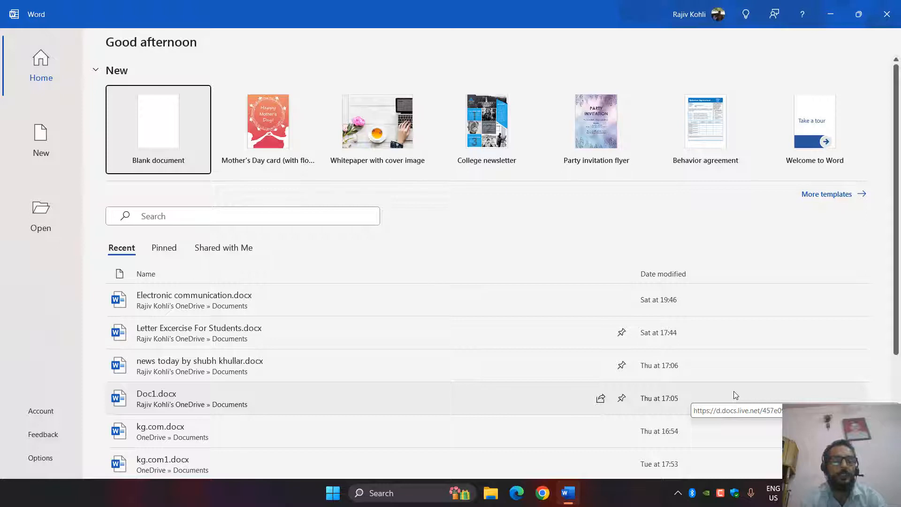
# - Look through the recent documents on Word's start page, ending on Letter Excercise For Students.docx
pyautogui.press('Tab')
pyautogui.press('Tab')
pyautogui.press('Tab')
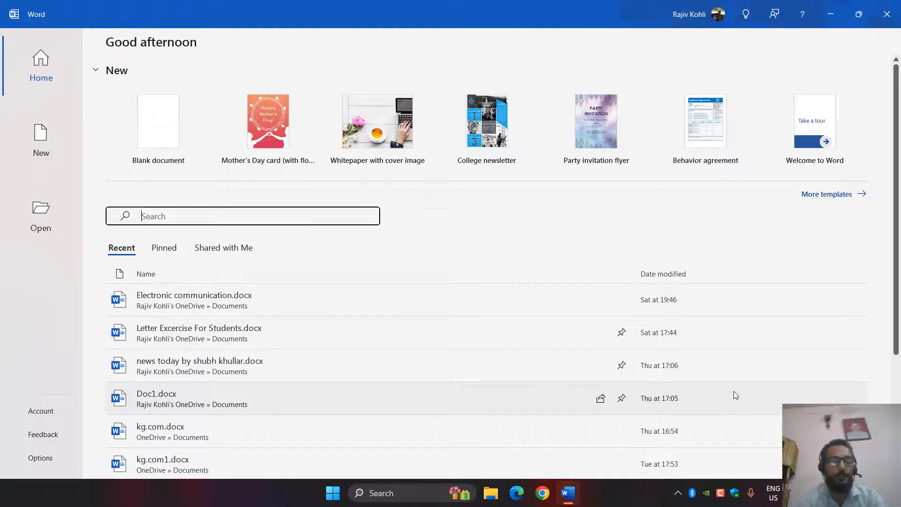
pyautogui.press('Tab')
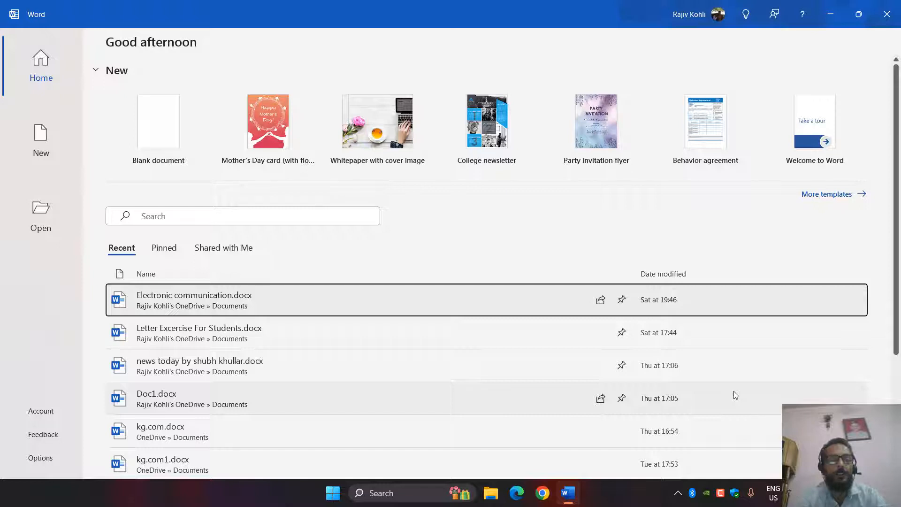
pyautogui.scroll(-3, 735, 395)
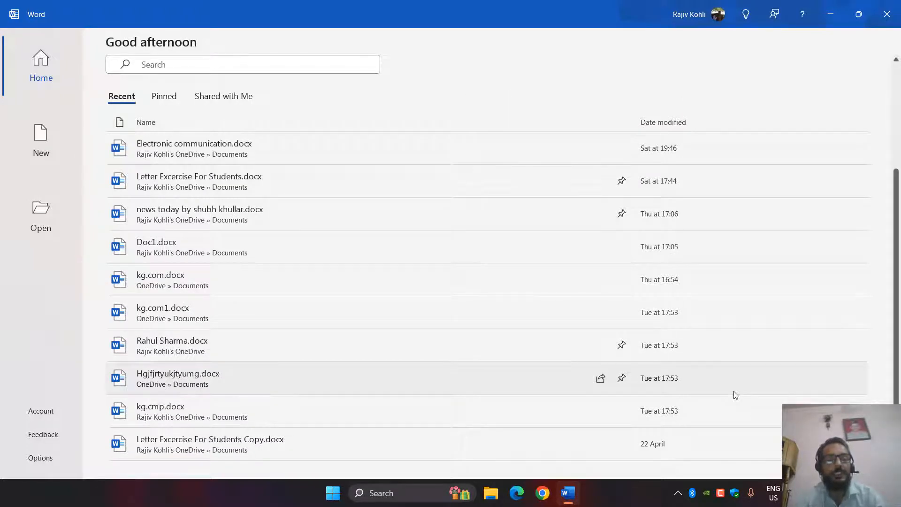
pyautogui.press('Down')
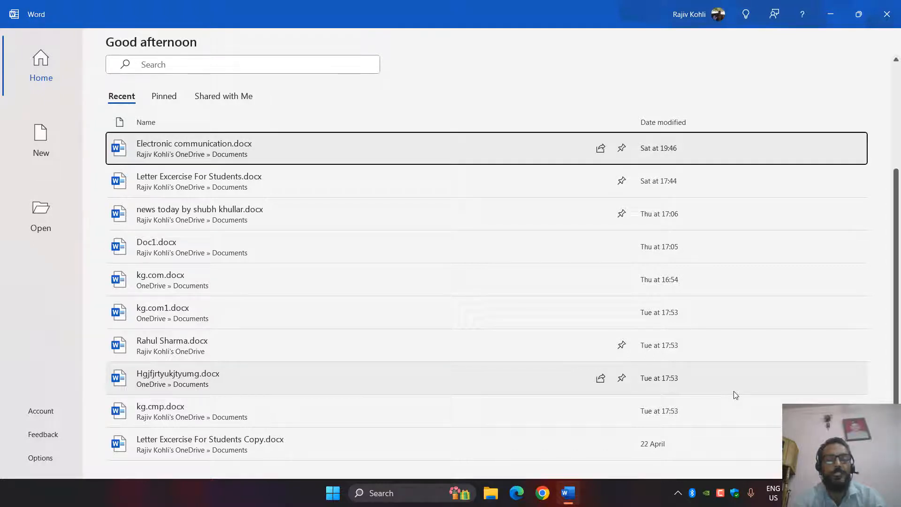
pyautogui.press('Down')
pyautogui.press('Down')
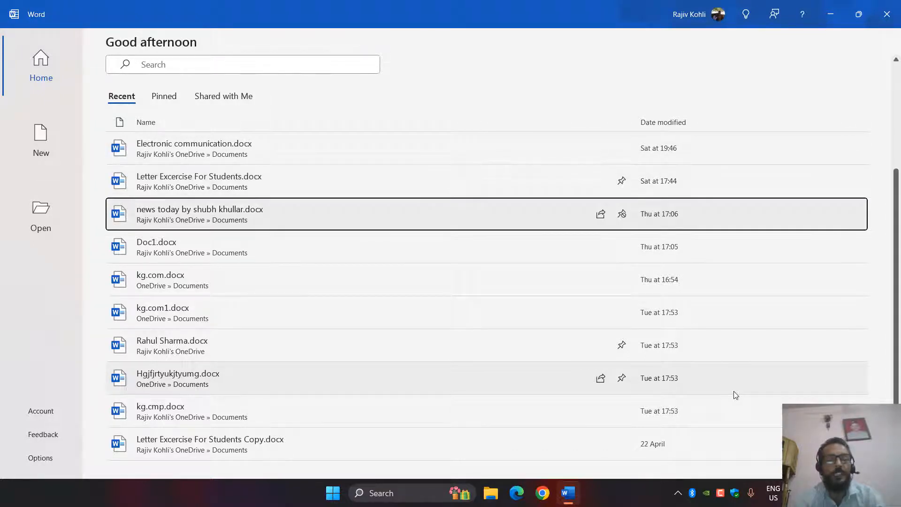
pyautogui.press('Up')
pyautogui.press('Down')
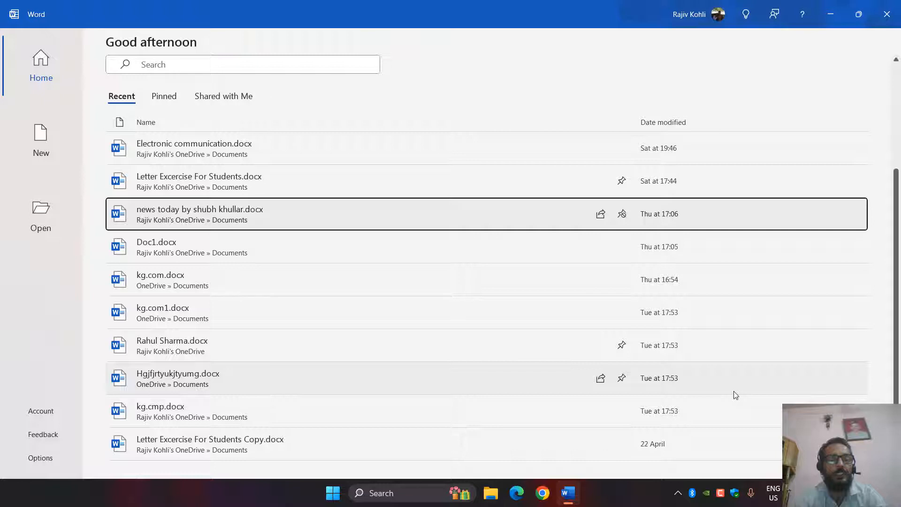
pyautogui.press('Up')
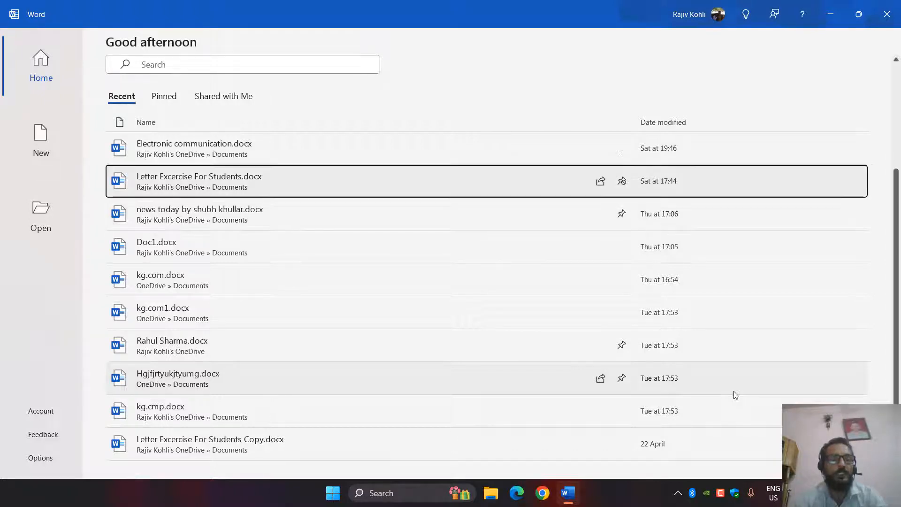
# - Open Letter Excercise For Students.docx from the recent documents and move the text cursor to the "To," line
pyautogui.press('Return')
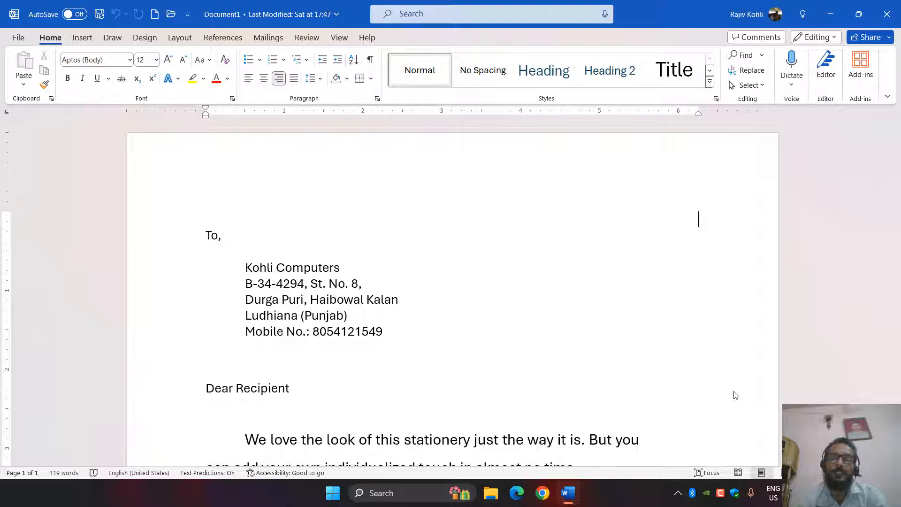
pyautogui.press('Down')
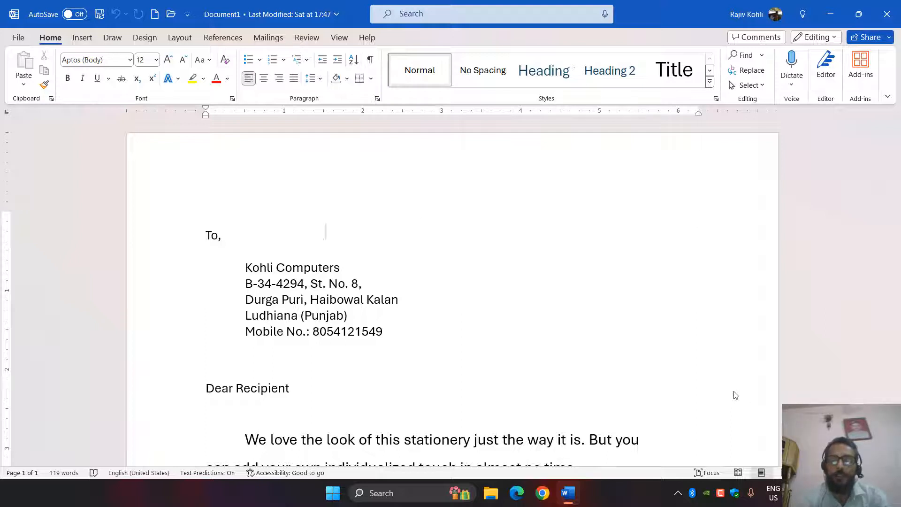
pyautogui.press('Left')
pyautogui.press('Left')
pyautogui.press('Left')
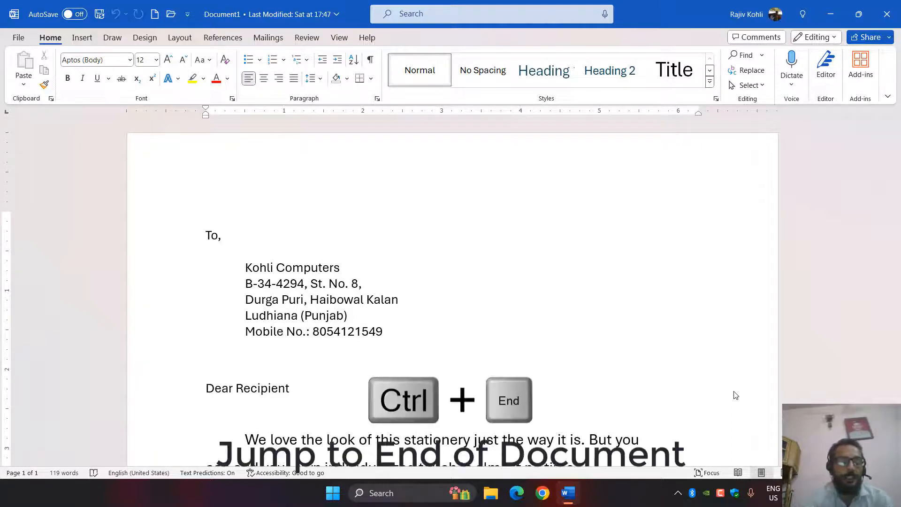
# - Jump the text cursor to the end of the document and back to its beginning
pyautogui.hotkey('ctrl', 'End')
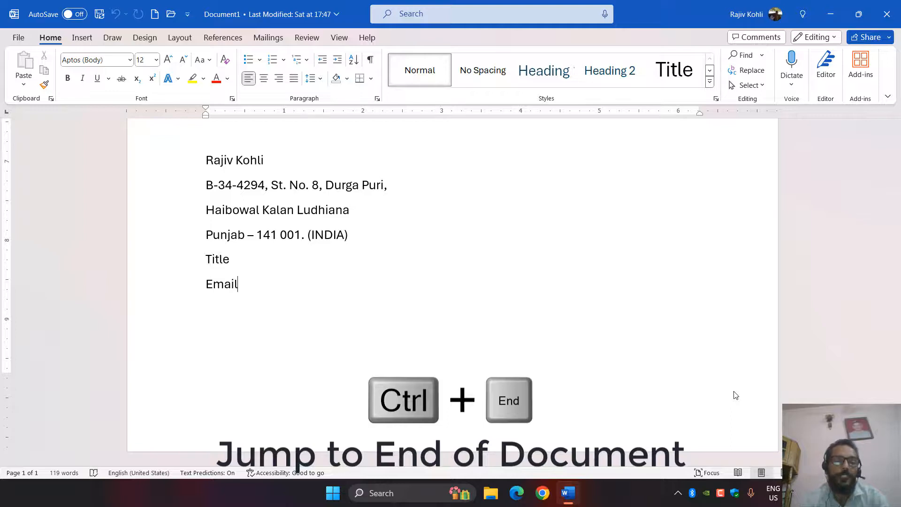
pyautogui.hotkey('ctrl', 'Home')
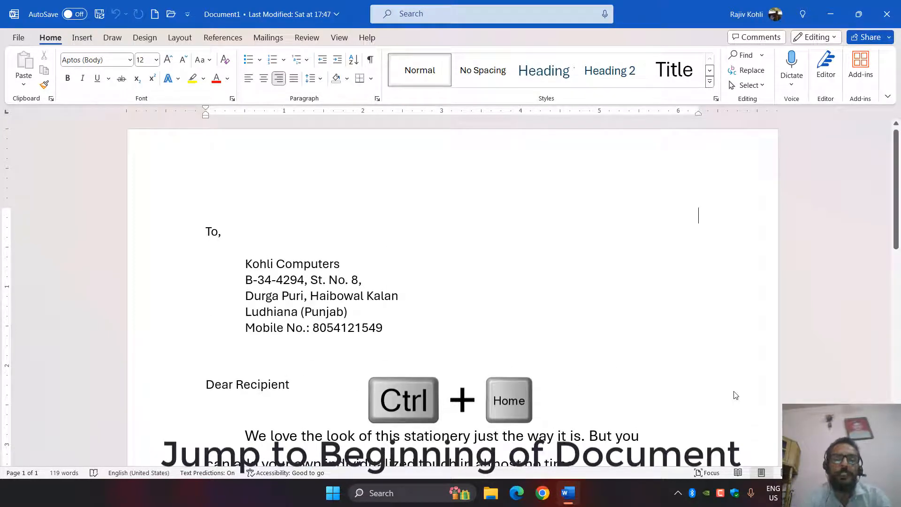
# - Move the text cursor line by line from the beginning of the letter to the blank line below "Dear Recipient"
pyautogui.press('Down')
pyautogui.press('Down')
pyautogui.press('Down')
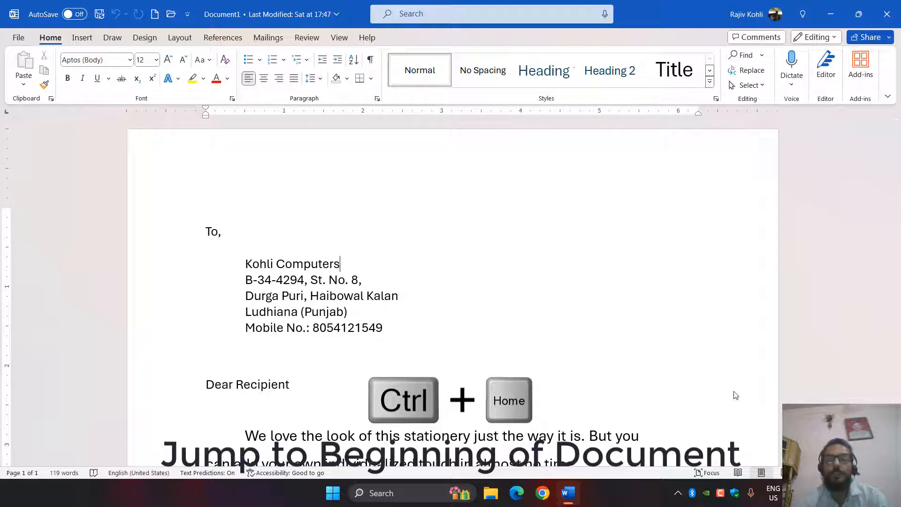
pyautogui.press('Down')
pyautogui.press('Down')
pyautogui.press('Down')
pyautogui.press('Down')
pyautogui.press('Down')
pyautogui.press('Down')
pyautogui.press('Down')
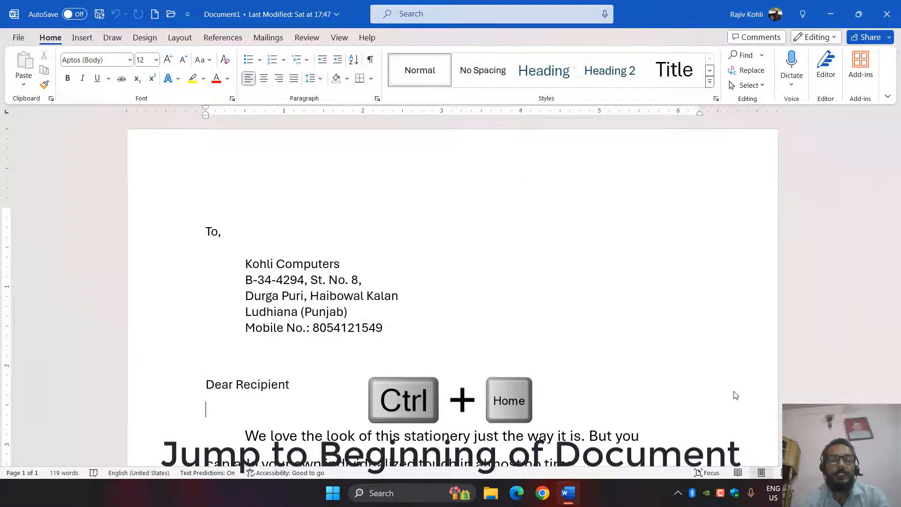
# - Move the text cursor down through the body paragraphs and back up to the end of the line "We love the look… But you"
pyautogui.press('End')
pyautogui.press('Down')
pyautogui.press('Down')
pyautogui.press('Down')
pyautogui.press('Down')
pyautogui.press('Down')
pyautogui.press('Down')
pyautogui.press('Down')
pyautogui.press('Down')
pyautogui.press('Up')
pyautogui.press('Up')
pyautogui.press('Up')
pyautogui.press('Up')
pyautogui.press('Up')
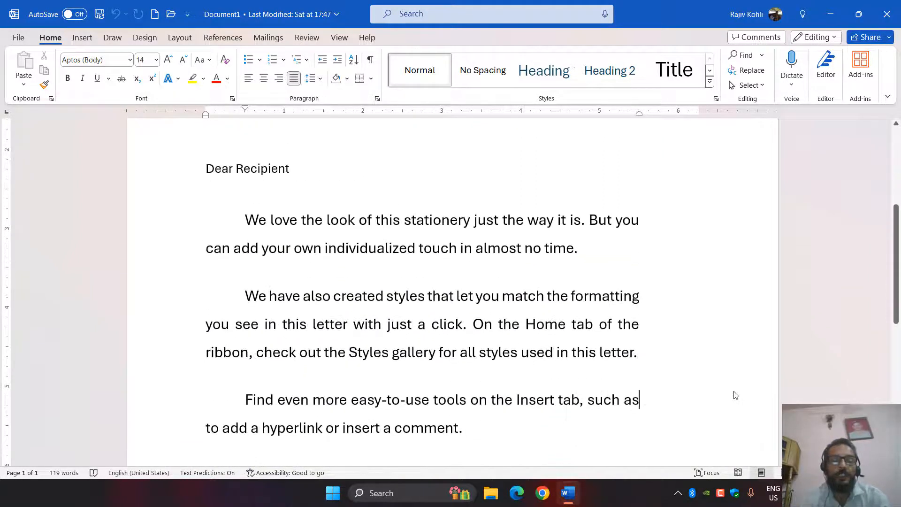
pyautogui.press('Up')
pyautogui.press('Up')
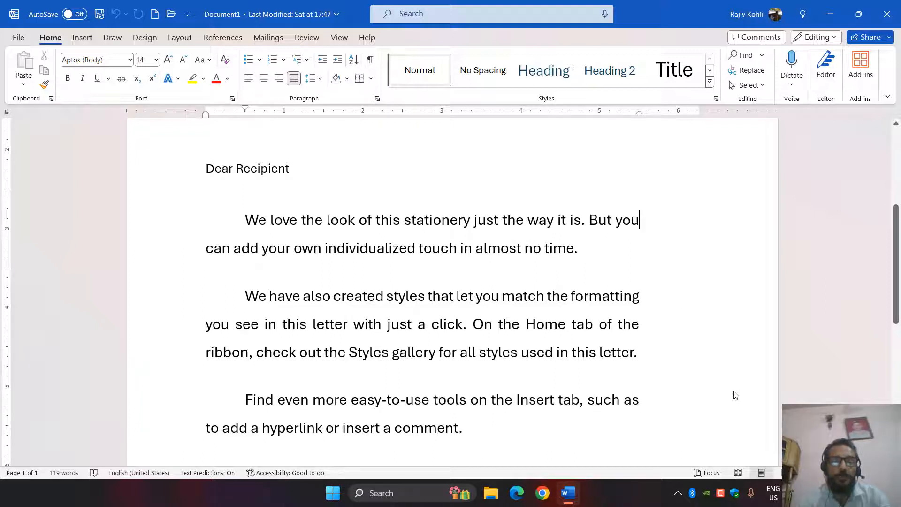
# - Move the text cursor character by character back to the word "of" in that line and forward again
pyautogui.press('Left')
pyautogui.press('Left')
pyautogui.press('Left')
pyautogui.press('Left')
pyautogui.press('Left')
pyautogui.press('Left')
pyautogui.press('Left')
pyautogui.press('Left')
pyautogui.press('Left')
pyautogui.press('Left')
pyautogui.press('Left')
pyautogui.press('Left')
pyautogui.press('Left')
pyautogui.press('Left')
pyautogui.press('Left')
pyautogui.press('Left')
pyautogui.press('Left')
pyautogui.press('Left')
pyautogui.press('Left')
pyautogui.press('Left')
pyautogui.press('Left')
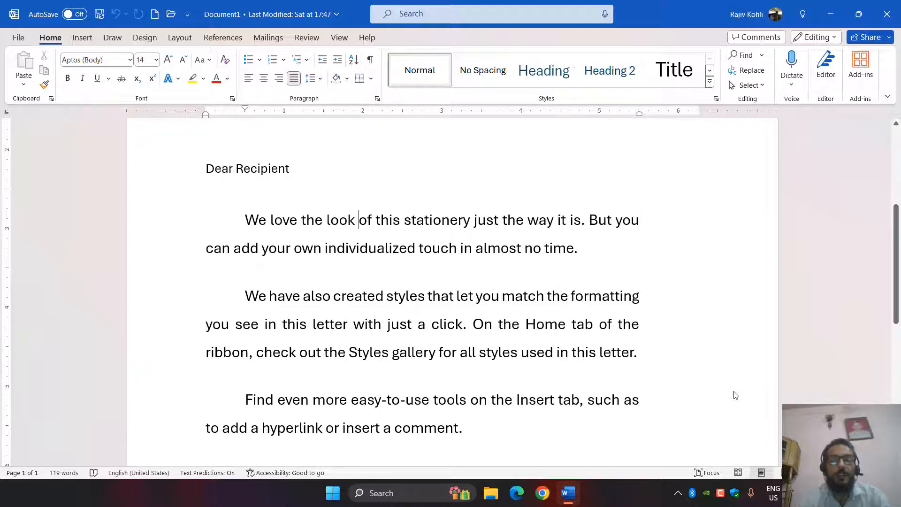
pyautogui.press('Right')
pyautogui.press('Right')
pyautogui.press('Right')
pyautogui.press('Right')
pyautogui.press('Right')
pyautogui.press('Right')
pyautogui.press('Right')
pyautogui.press('Right')
pyautogui.press('Right')
pyautogui.press('Right')
pyautogui.press('Right')
pyautogui.press('Right')
pyautogui.press('Right')
pyautogui.press('Right')
pyautogui.press('Right')
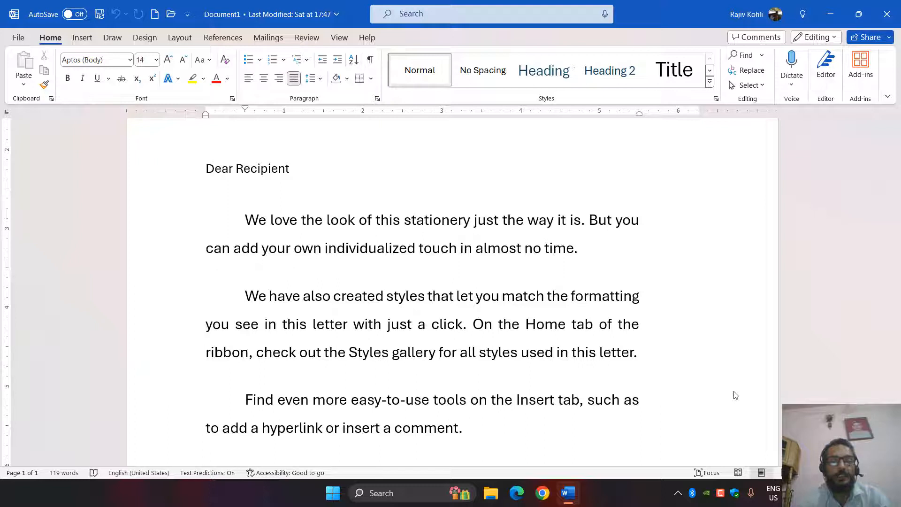
# - Move the text cursor line by line down through the body paragraphs and back up to the first one
pyautogui.press('Down')
pyautogui.press('Down')
pyautogui.press('Down')
pyautogui.press('Down')
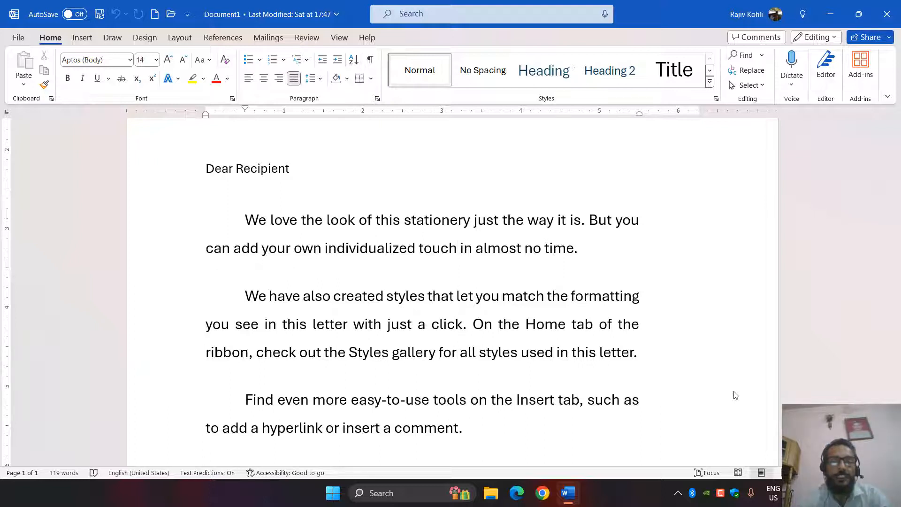
pyautogui.press('Up')
pyautogui.press('Up')
pyautogui.press('Up')
pyautogui.press('Up')
pyautogui.press('Up')
pyautogui.press('Up')
pyautogui.press('Down')
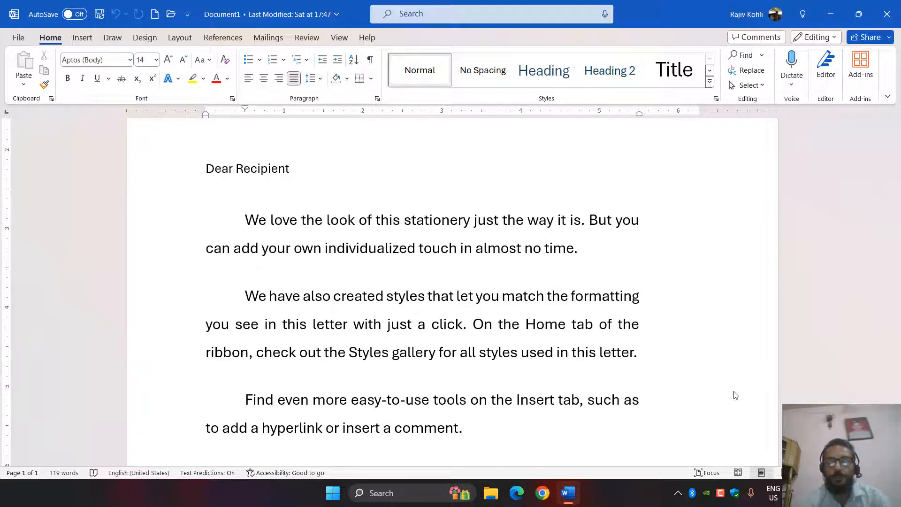
# - Jump the text cursor word by word forward to "stationery" and back to "look" in the first body line
pyautogui.hotkey('ctrl', 'Right')
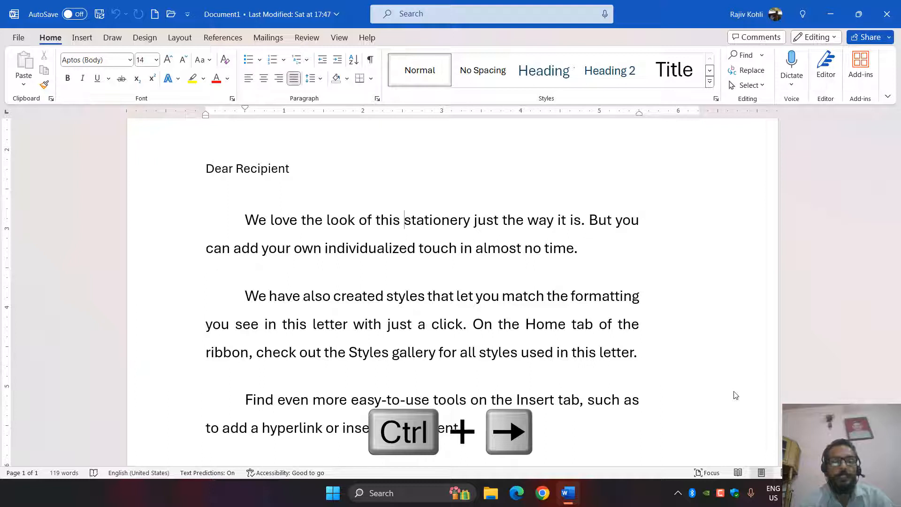
pyautogui.hotkey('ctrl', 'Left')
pyautogui.hotkey('ctrl', 'Left')
pyautogui.hotkey('ctrl', 'Left')
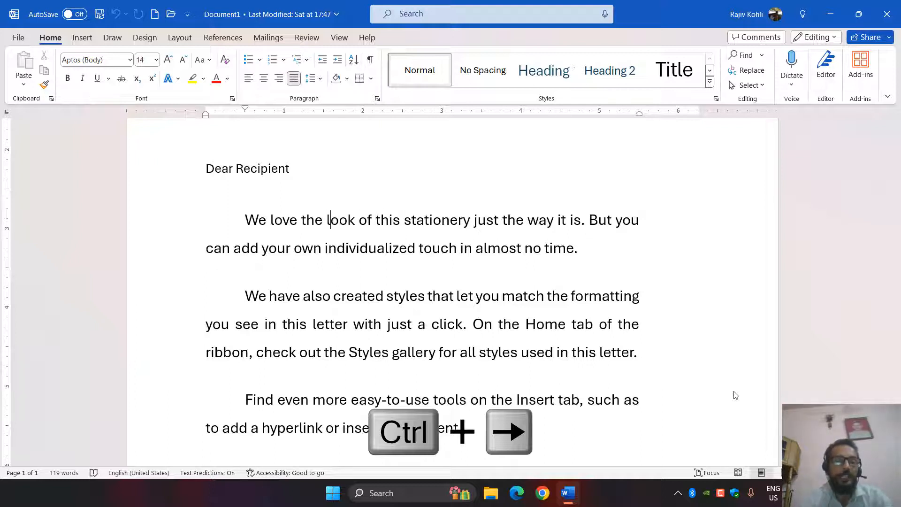
# - Move the text cursor character by character from "look" to the start of "stationery"
pyautogui.press('Right')
pyautogui.press('Right')
pyautogui.press('Right')
pyautogui.press('Right')
pyautogui.press('Right')
pyautogui.press('Right')
pyautogui.press('Right')
pyautogui.press('Right')
pyautogui.press('Right')
pyautogui.press('Right')
pyautogui.press('Right')
pyautogui.press('Right')
pyautogui.press('Right')
pyautogui.press('Right')
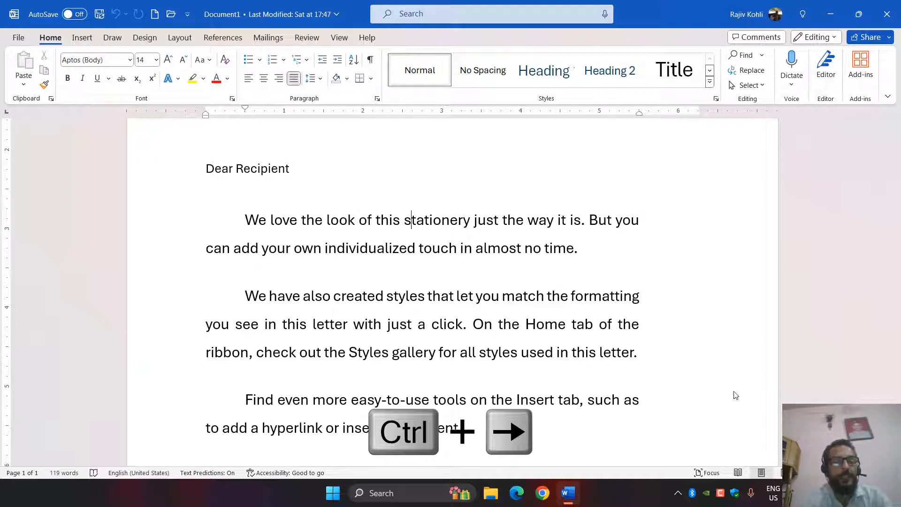
pyautogui.press('Left')
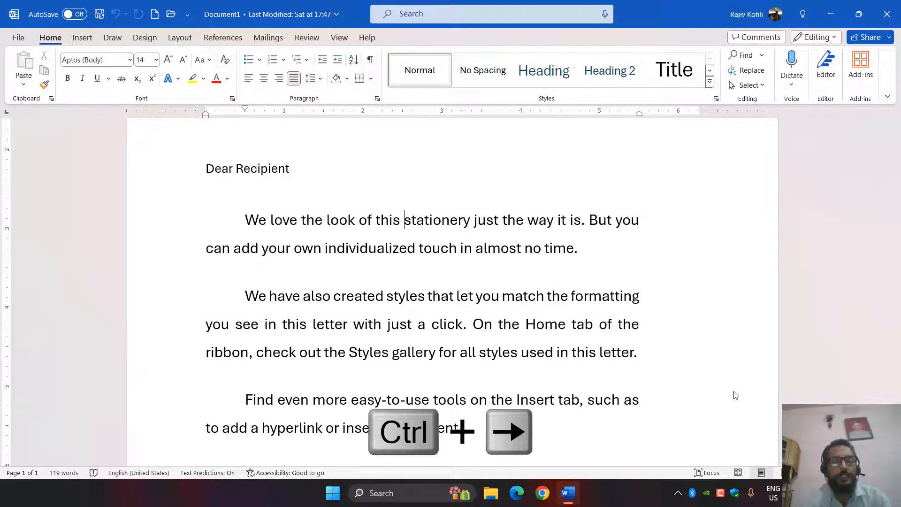
# - Jump the text cursor word by word forward to "way" and back to the start of "this"
pyautogui.hotkey('ctrl', 'Right')
pyautogui.hotkey('ctrl', 'Right')
pyautogui.hotkey('ctrl', 'Right')
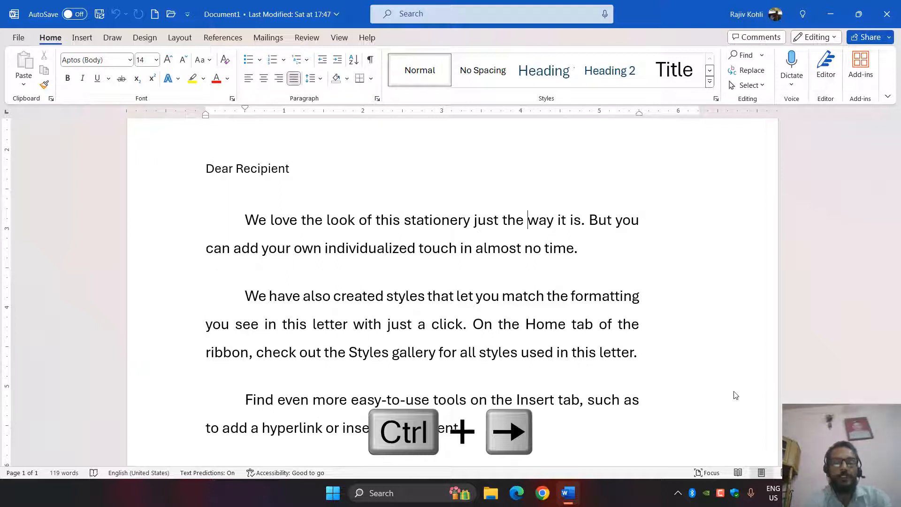
pyautogui.hotkey('ctrl', 'Left')
pyautogui.hotkey('ctrl', 'Left')
pyautogui.hotkey('ctrl', 'Left')
pyautogui.hotkey('ctrl', 'Left')
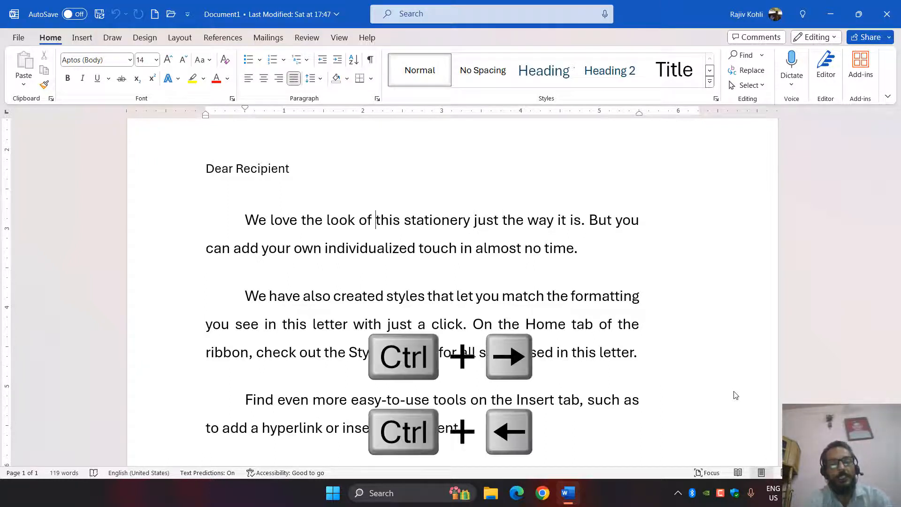
# - Jump the text cursor word by word from "this" back to the start of the first body paragraph
pyautogui.hotkey('ctrl', 'Left')
pyautogui.hotkey('ctrl', 'Left')
pyautogui.hotkey('ctrl', 'Left')
pyautogui.hotkey('ctrl', 'Left')
pyautogui.press('Right')
pyautogui.press('Right')
pyautogui.hotkey('ctrl', 'Left')
pyautogui.hotkey('ctrl', 'Left')
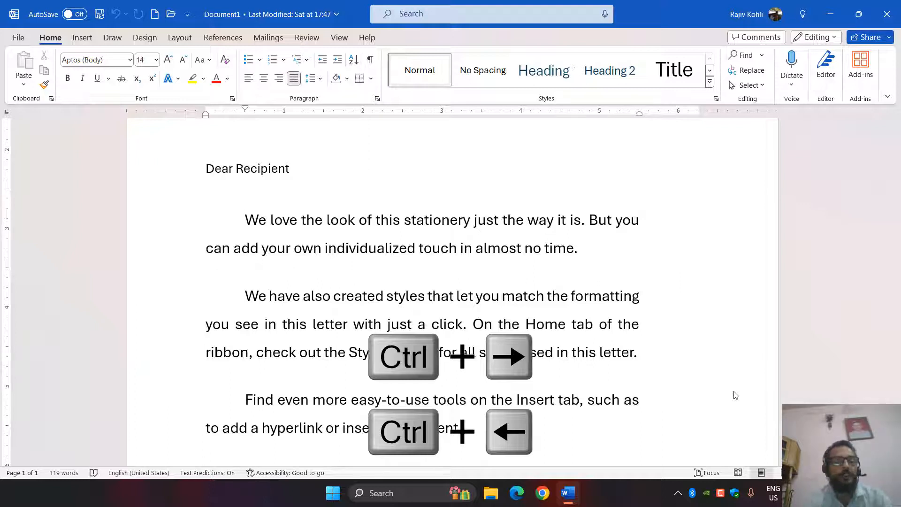
# - Move the text cursor character by character from the start of the first body paragraph to just past "look"
pyautogui.press('Right')
pyautogui.press('Right')
pyautogui.press('Right')
pyautogui.press('Right')
pyautogui.press('Right')
pyautogui.press('Right')
pyautogui.press('Right')
pyautogui.press('Right')
pyautogui.press('Right')
pyautogui.press('Right')
pyautogui.press('Right')
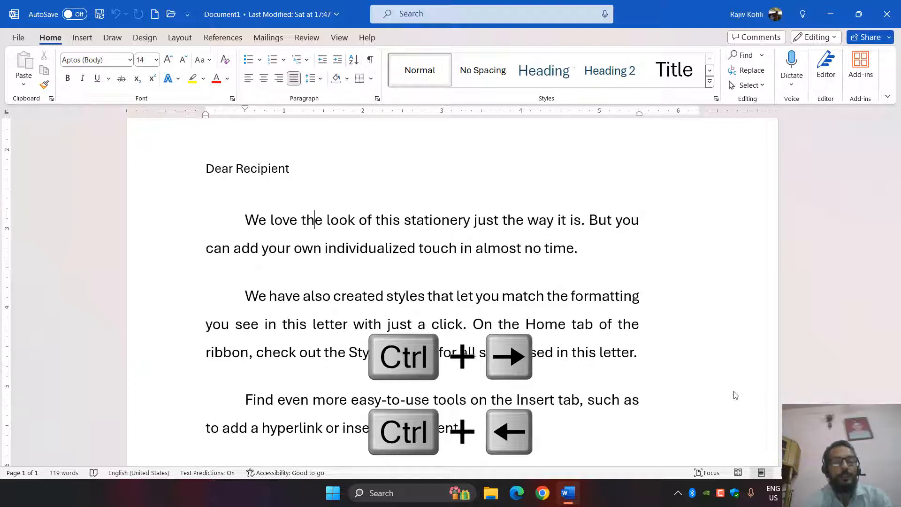
pyautogui.press('Right')
pyautogui.press('Right')
pyautogui.press('Right')
pyautogui.press('Right')
pyautogui.press('Right')
pyautogui.press('Right')
pyautogui.press('Right')
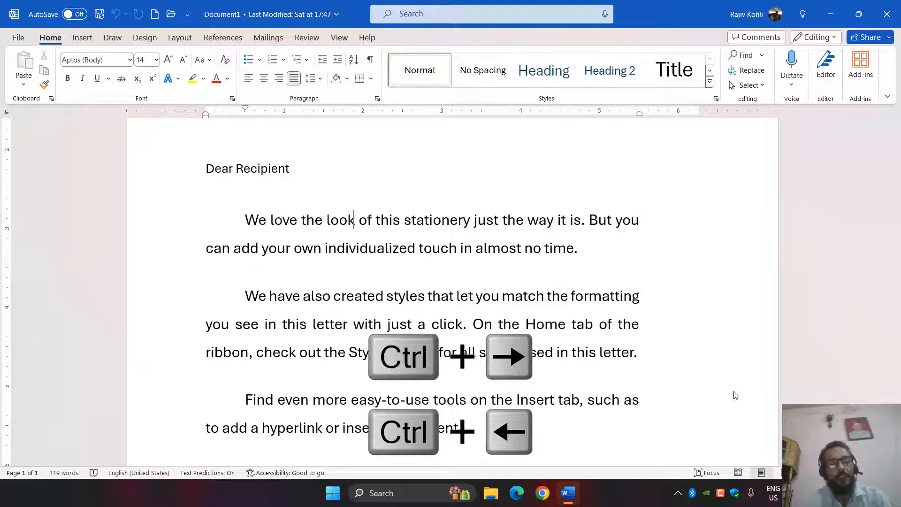
pyautogui.press('Right')
# - Jump the text cursor word by word forward to the end of "is" in the first body line
pyautogui.hotkey('ctrl', 'Right')
pyautogui.hotkey('ctrl', 'Right')
pyautogui.hotkey('ctrl', 'Right')
pyautogui.hotkey('ctrl', 'Right')
pyautogui.hotkey('ctrl', 'Right')
pyautogui.hotkey('ctrl', 'Right')
pyautogui.hotkey('ctrl', 'Right')
pyautogui.hotkey('ctrl', 'Right')
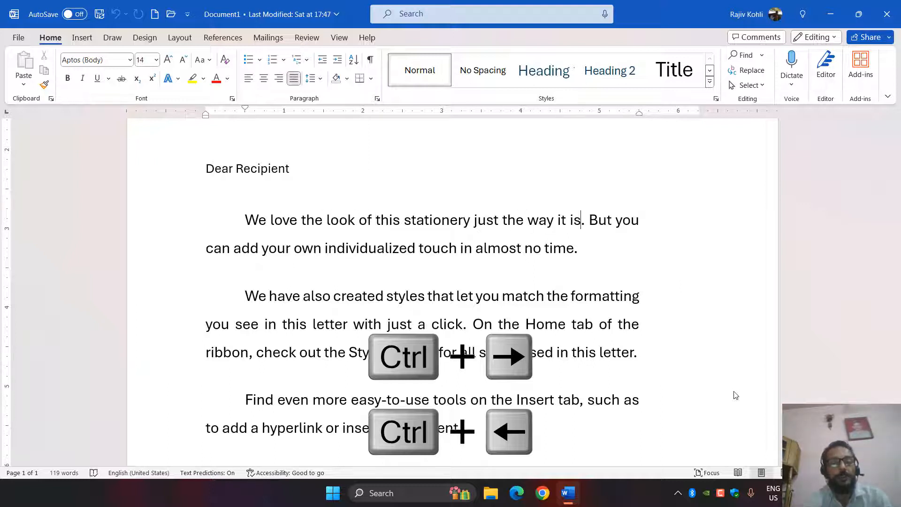
# - Move the text cursor back from "is" a few characters and jump word by word to before "the way" and beyond
pyautogui.press('Left')
pyautogui.press('Left')
pyautogui.press('Left')
pyautogui.press('Left')
pyautogui.hotkey('ctrl', 'Left')
pyautogui.hotkey('ctrl', 'Left')
pyautogui.hotkey('ctrl', 'Left')
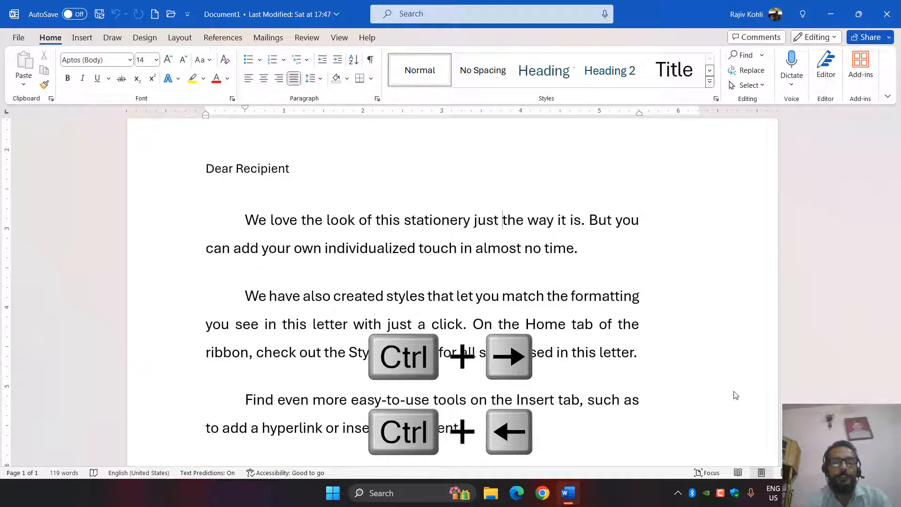
pyautogui.hotkey('ctrl', 'Left')
pyautogui.hotkey('ctrl', 'Left')
pyautogui.hotkey('ctrl', 'Left')
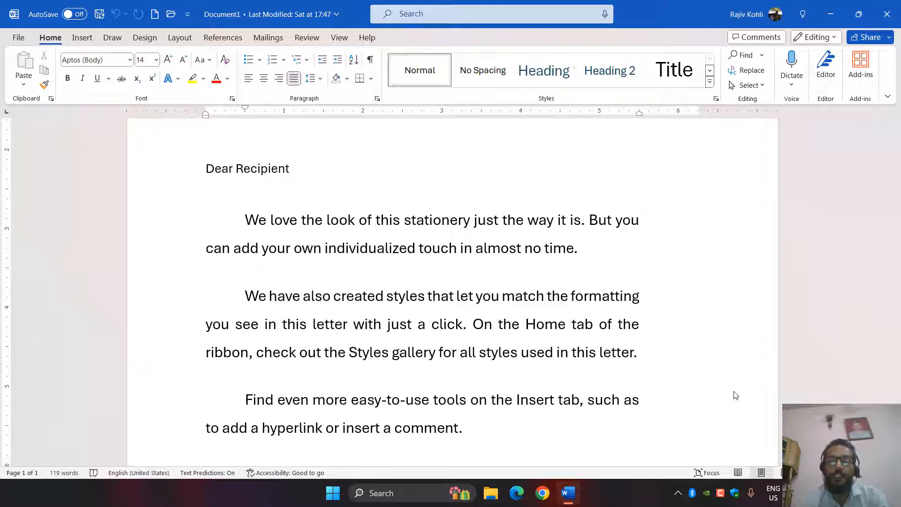
# - Jump the text cursor to the start of the first body line and to the end of that line
pyautogui.press('Home')
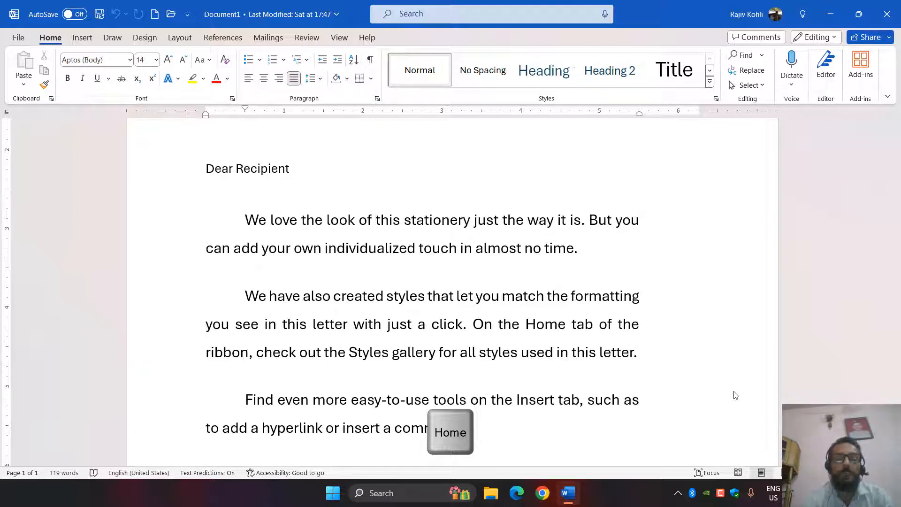
pyautogui.press('Home')
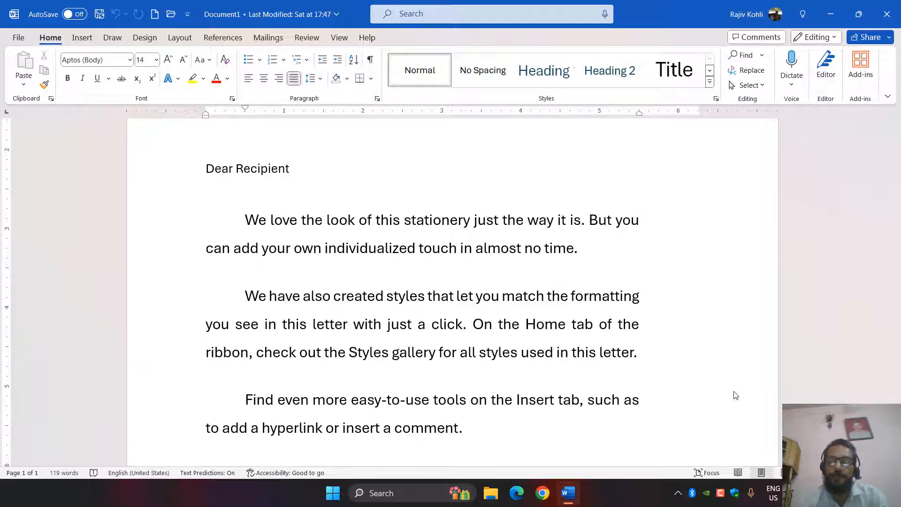
pyautogui.press('End')
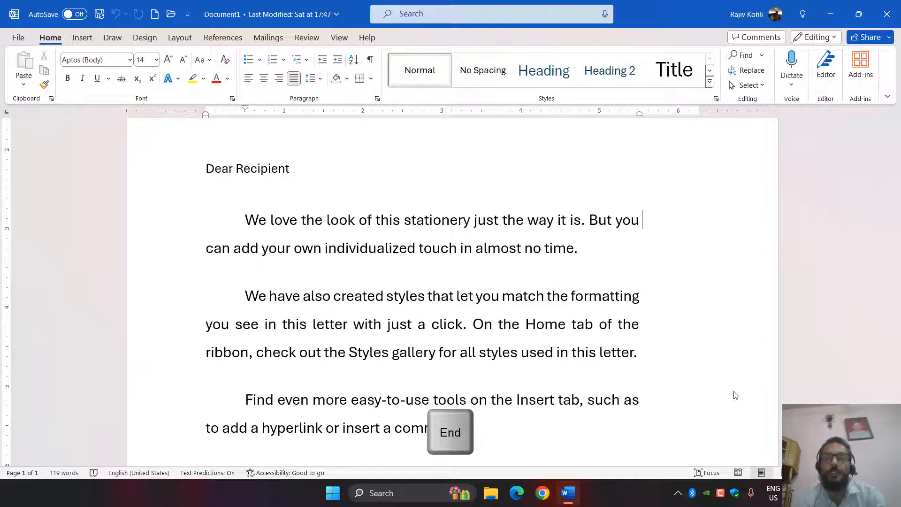
# - Jump the text cursor to the beginning of the document and on to its very end, after "Email"
pyautogui.hotkey('ctrl', 'Home')
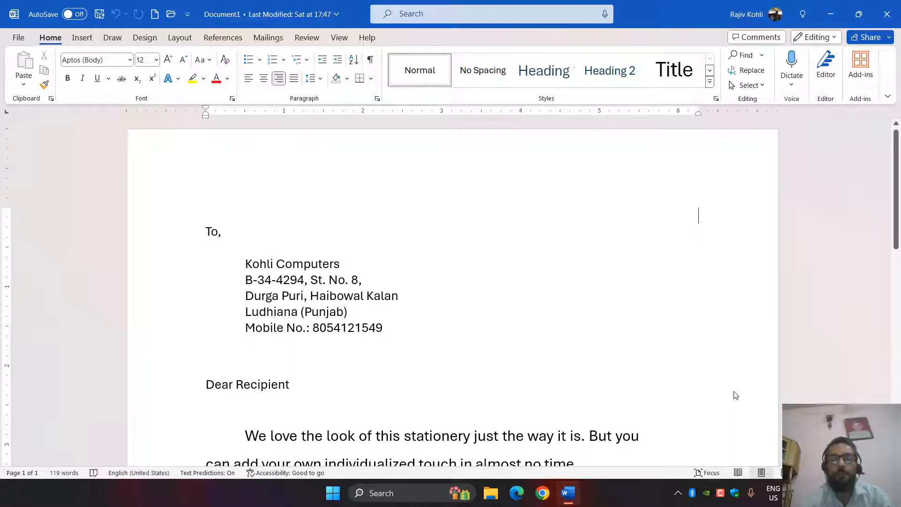
pyautogui.hotkey('ctrl', 'End')
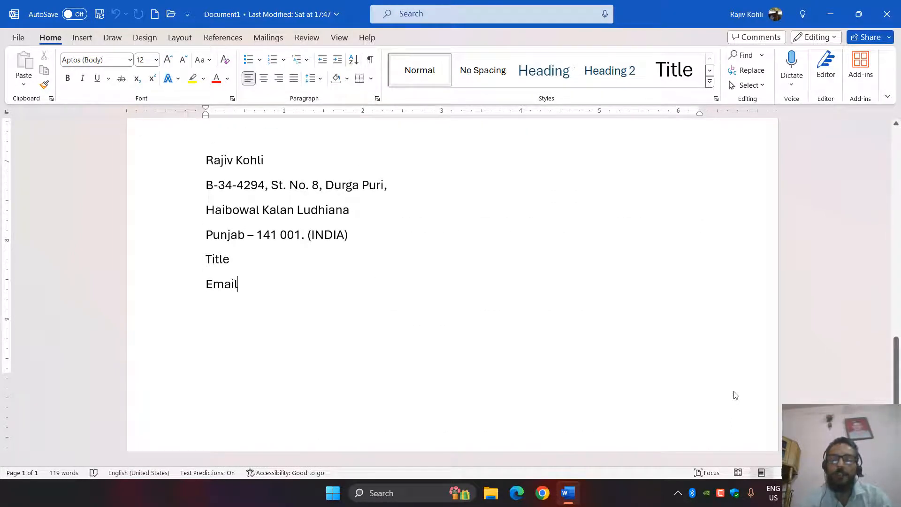
# - Move the text cursor up to the signature block's street address line, jump forward word by word, and return to the line's start
pyautogui.press('Up')
pyautogui.press('Up')
pyautogui.press('Up')
pyautogui.press('Up')
pyautogui.press('Down')
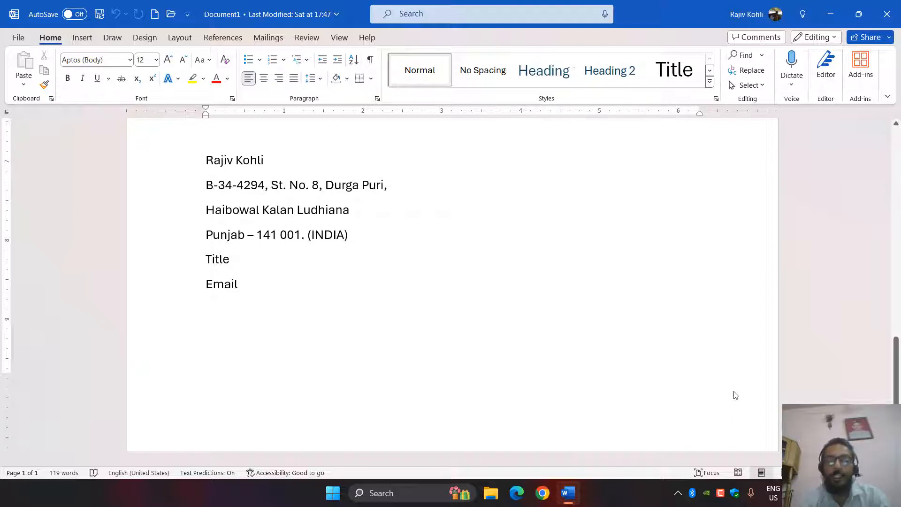
pyautogui.press('Up')
pyautogui.hotkey('ctrl', 'Right')
pyautogui.hotkey('ctrl', 'Right')
pyautogui.hotkey('ctrl', 'Right')
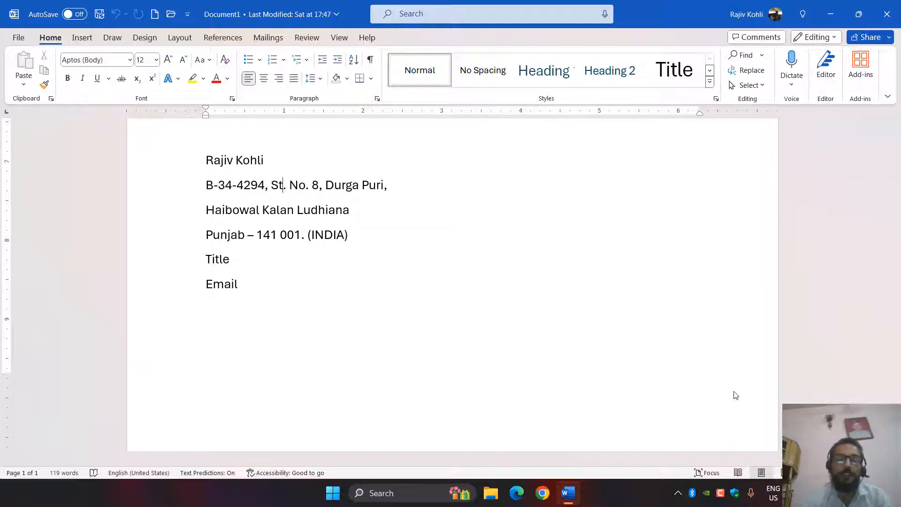
pyautogui.press('Home')
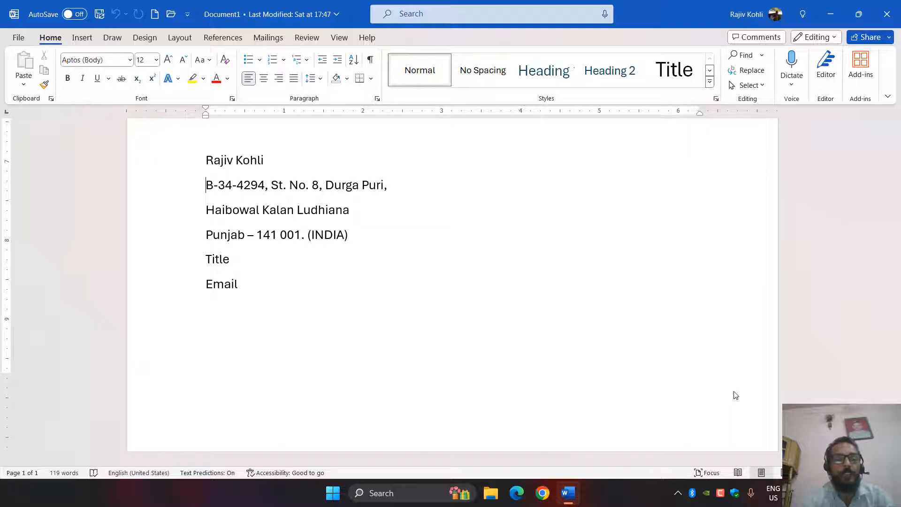
# - Move the text cursor forward character by character along the street address line of the signature block
pyautogui.press('Right')
pyautogui.press('Right')
pyautogui.press('Right')
pyautogui.press('Right')
pyautogui.press('Right')
pyautogui.press('Right')
pyautogui.press('Right')
pyautogui.press('Right')
pyautogui.press('Right')
pyautogui.press('Right')
pyautogui.press('Right')
pyautogui.press('Right')
pyautogui.press('Right')
pyautogui.press('Right')
pyautogui.press('Right')
pyautogui.press('Right')
pyautogui.press('Right')
pyautogui.press('Right')
pyautogui.press('Right')
pyautogui.press('Right')
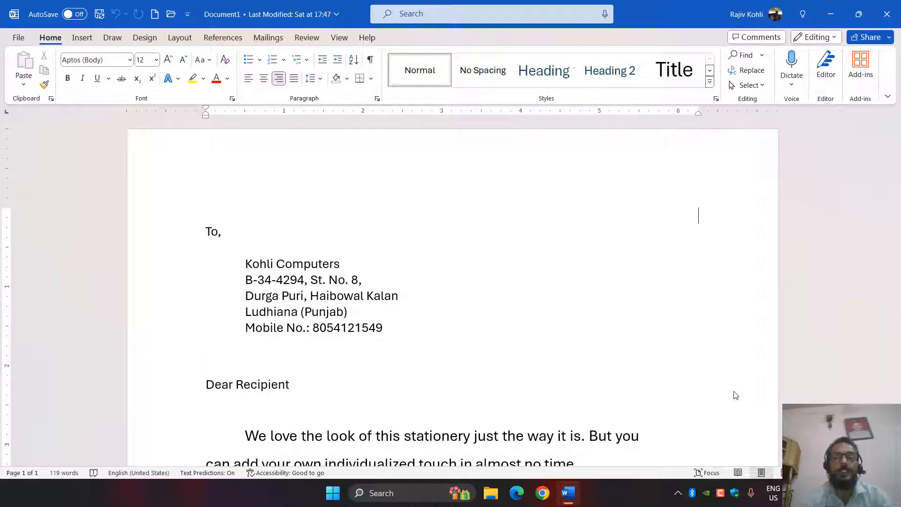
# - Turn on bold and write "Writing Text" on the empty right-aligned line above "To,"
pyautogui.press('alt')
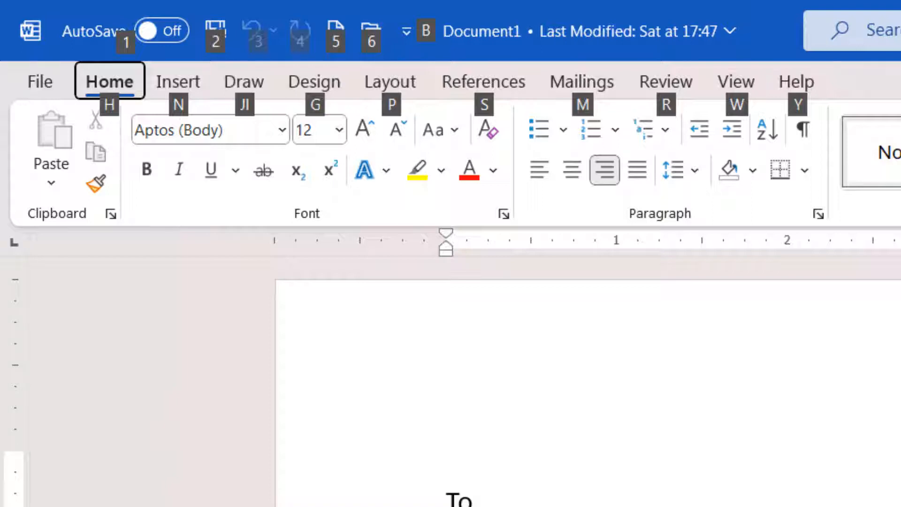
pyautogui.press('h')
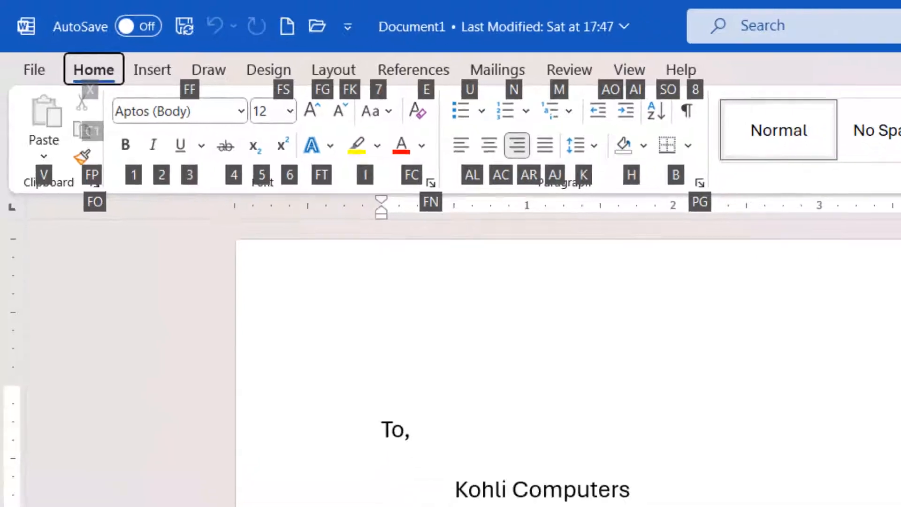
pyautogui.press('1')
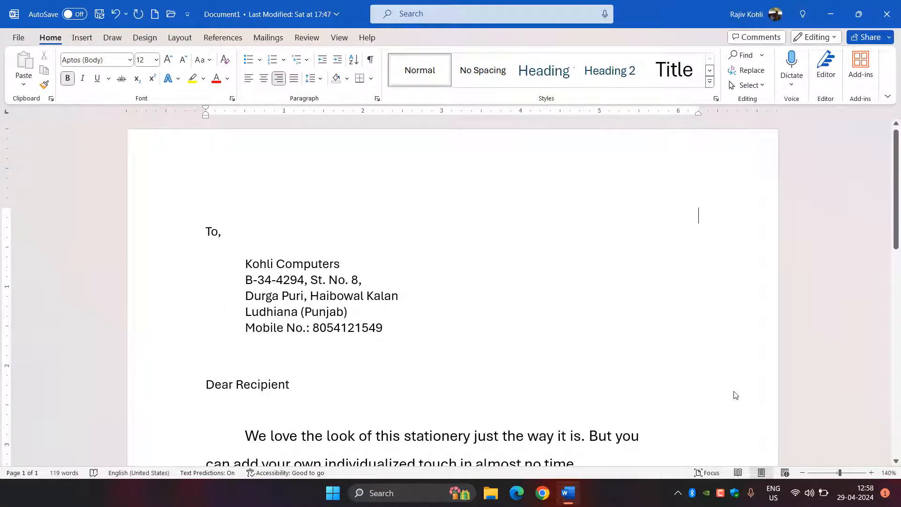
pyautogui.write('Writin')
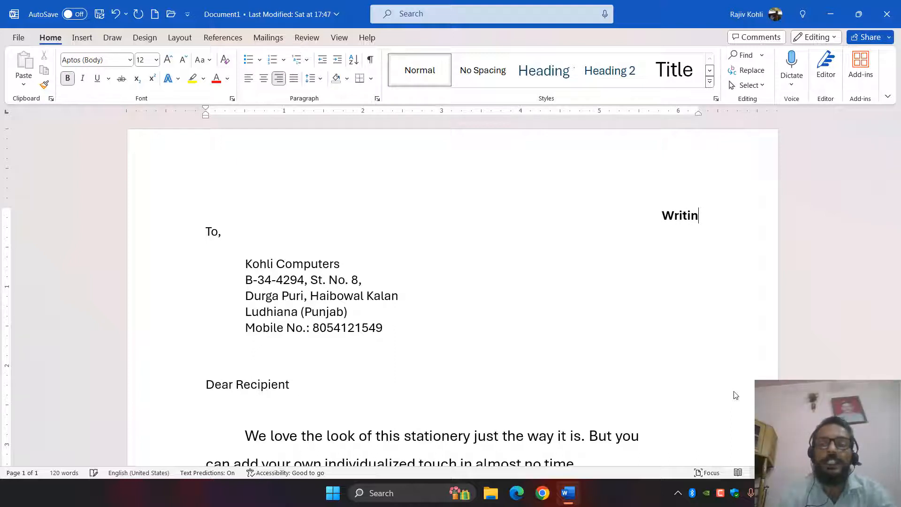
pyautogui.write('g Tex')
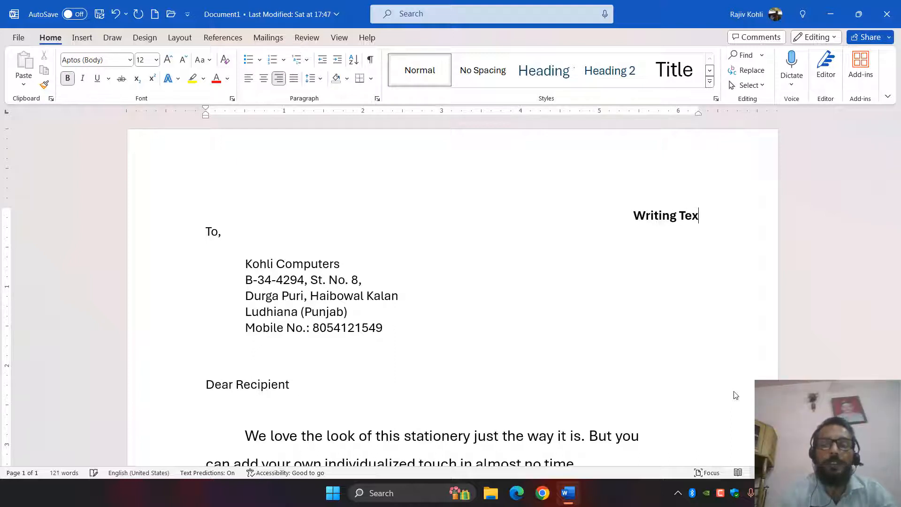
pyautogui.write('t')
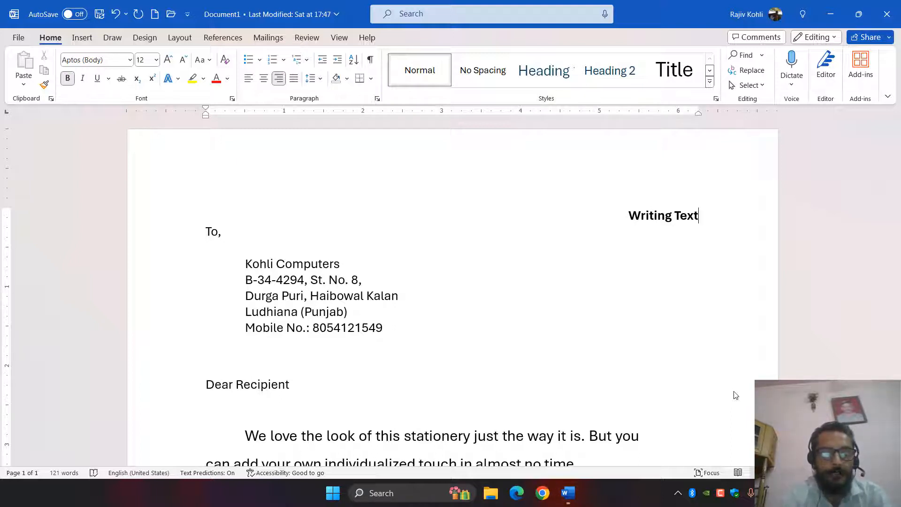
# - Turn off bold and add "Sample" in regular weight after "Writing Text"
pyautogui.press('alt')
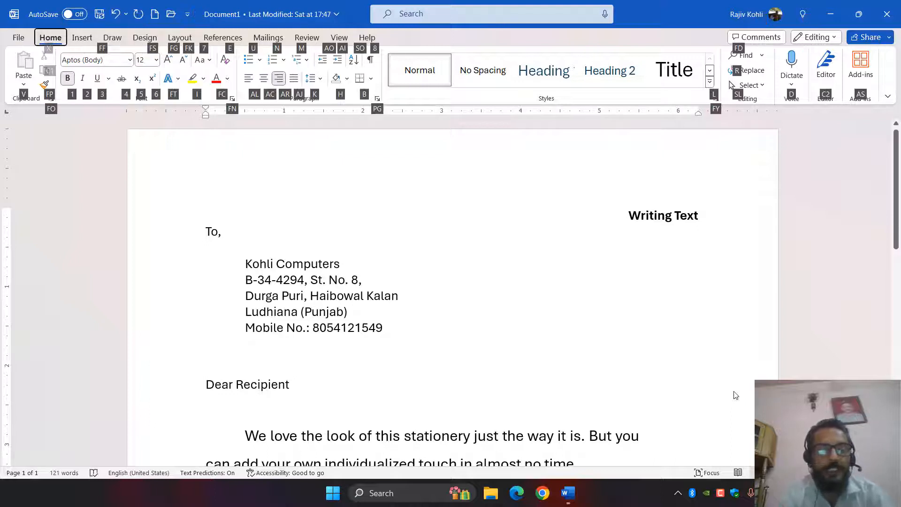
pyautogui.press('Escape')
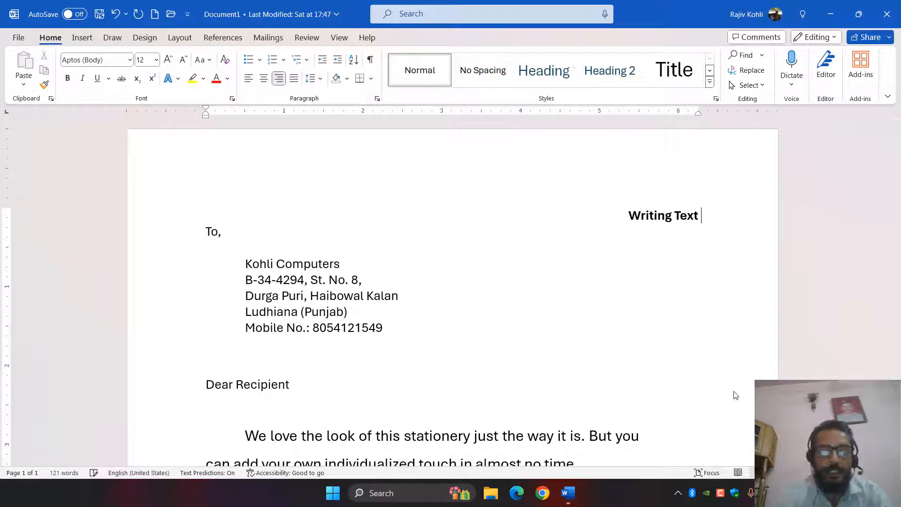
pyautogui.write('Sample')
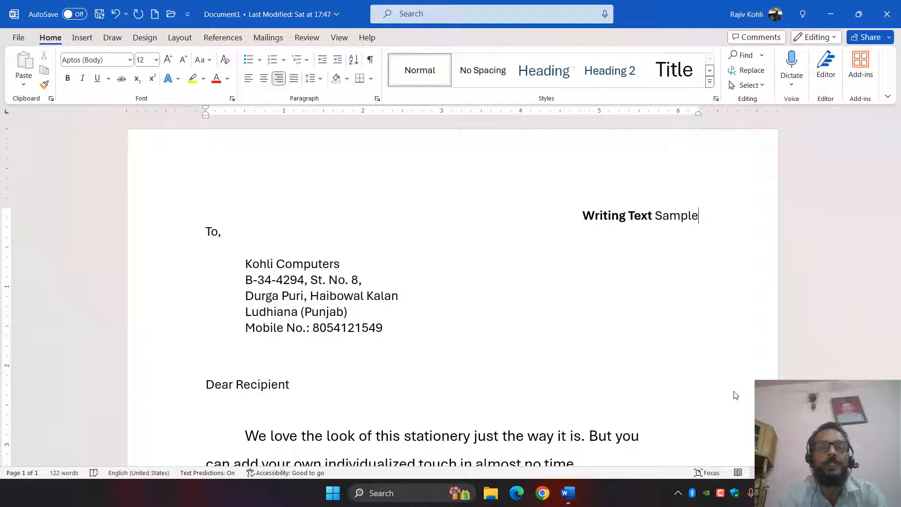
# - Look through the picture sources, open the Insert Picture dialog for this device and close it without inserting anything
pyautogui.press('alt')
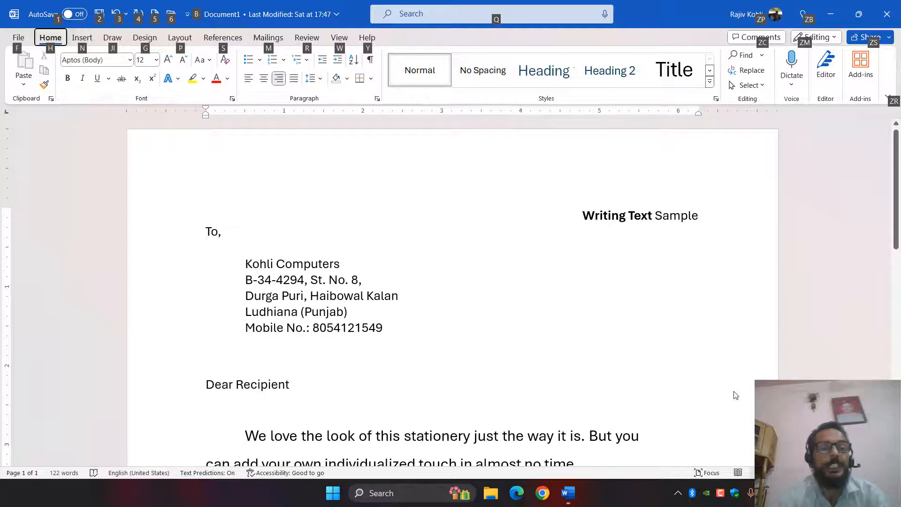
pyautogui.press('n')
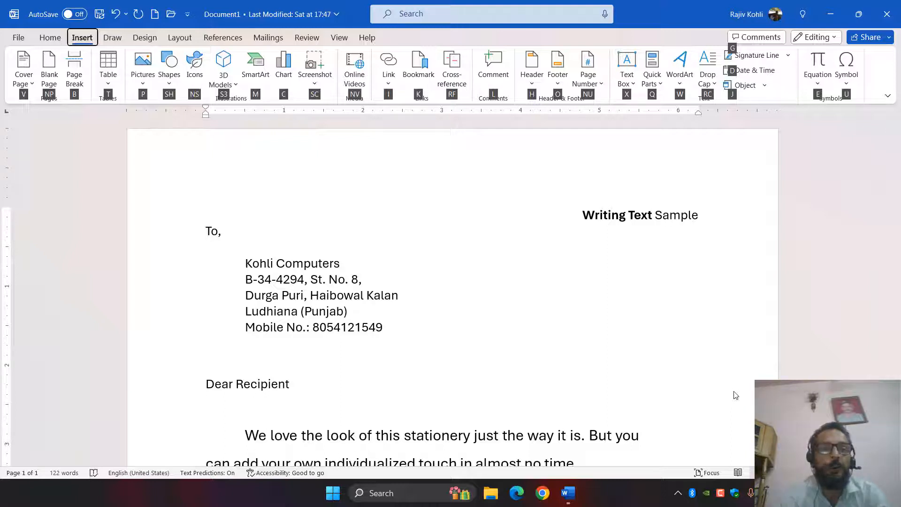
pyautogui.press('p')
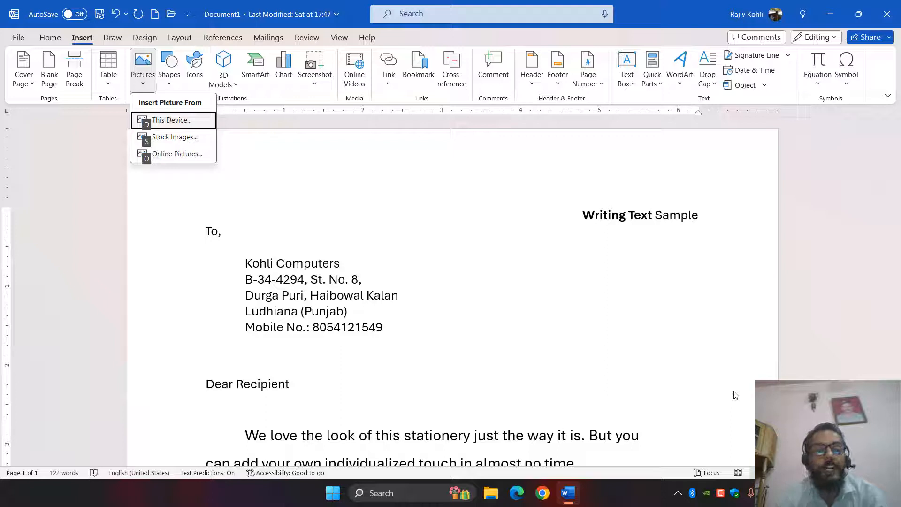
pyautogui.press('Down')
pyautogui.press('Down')
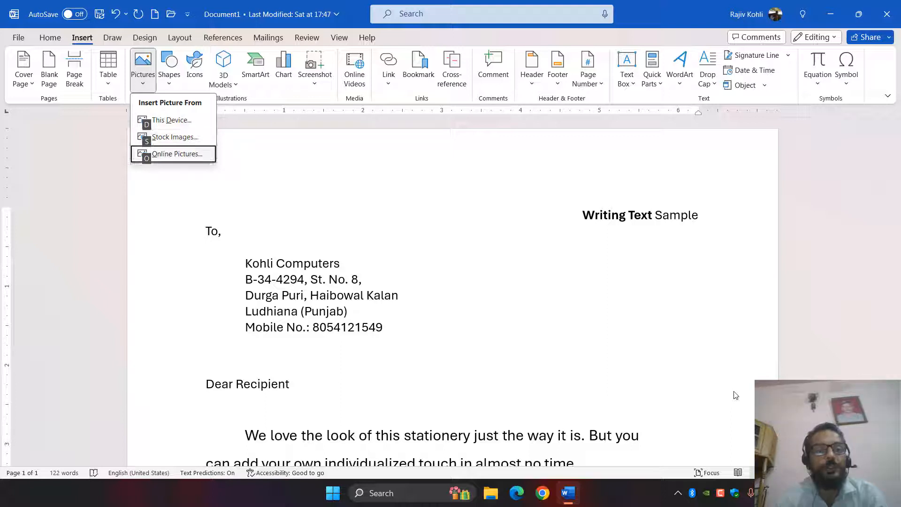
pyautogui.press('Up')
pyautogui.press('Up')
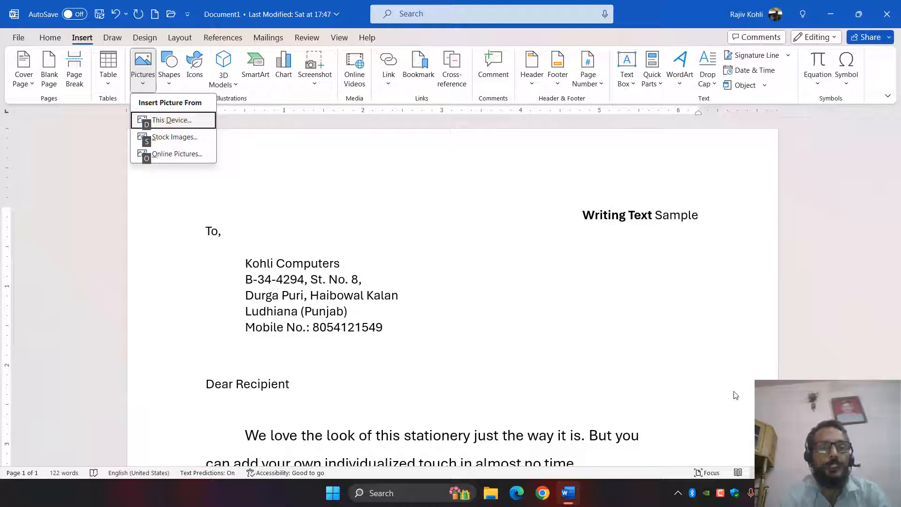
pyautogui.press('Escape')
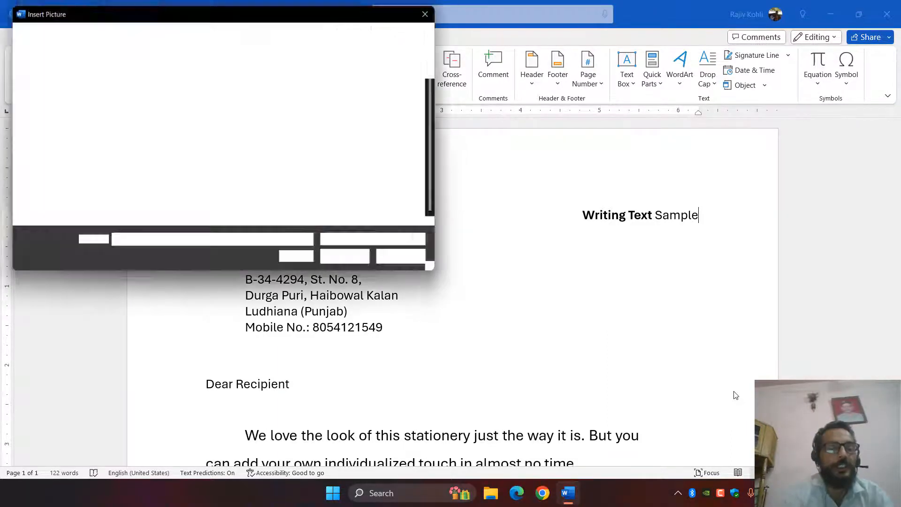
pyautogui.press('Escape')
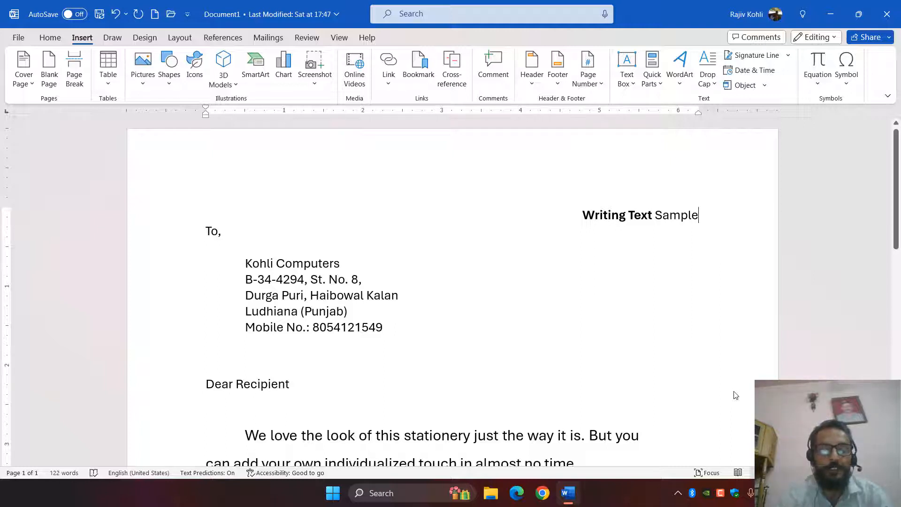
# - Call up the insertion of a picture from this device once more, using only the access keys
pyautogui.press('alt')
pyautogui.press('n')
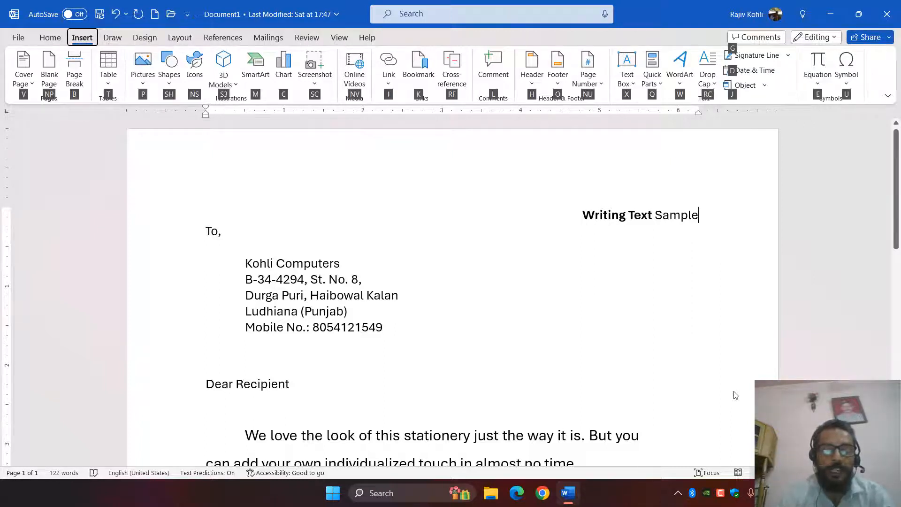
pyautogui.press('p')
pyautogui.press('d')
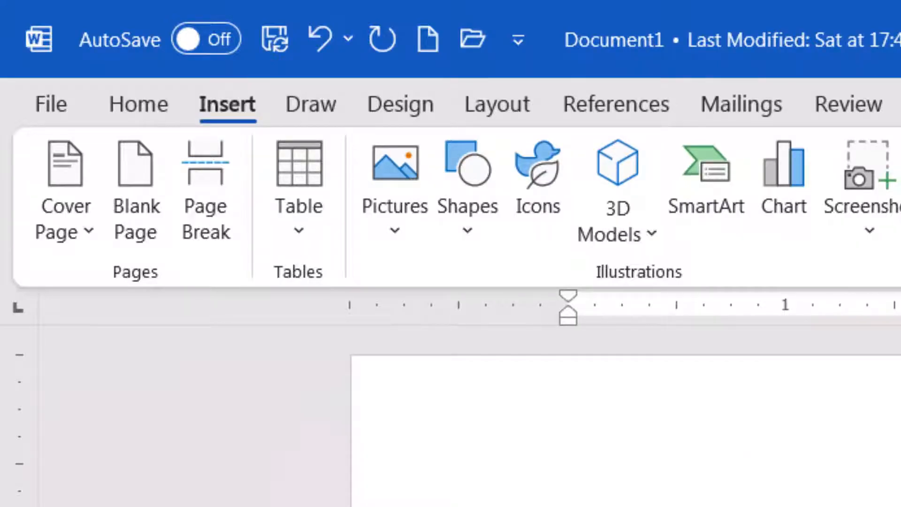
# - Display the access keys of the Home formatting commands, dismiss them and examine the Bold command
pyautogui.press('alt')
pyautogui.press('h')
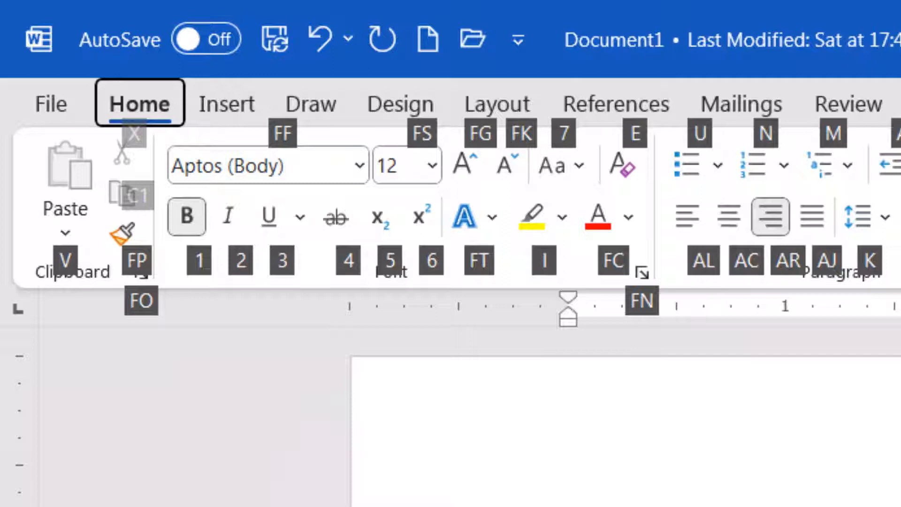
pyautogui.press('Escape')
pyautogui.press('Escape')
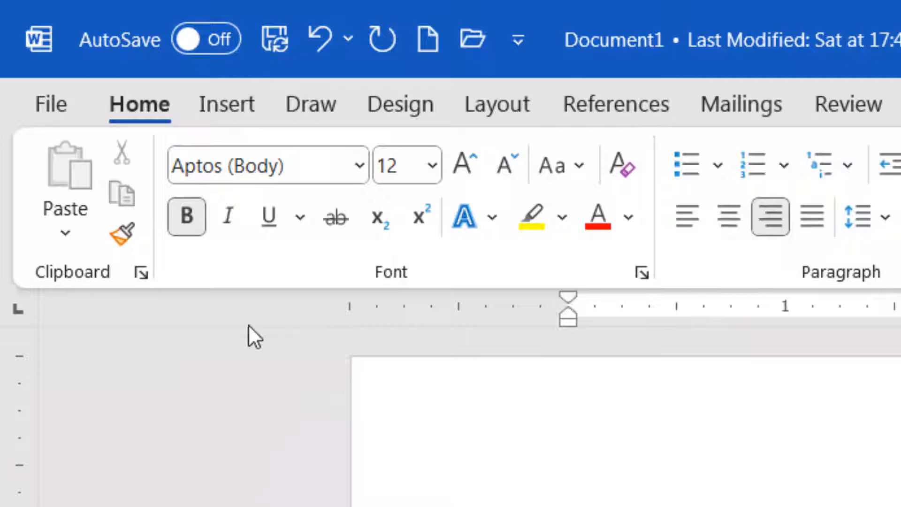
pyautogui.click(190, 226)
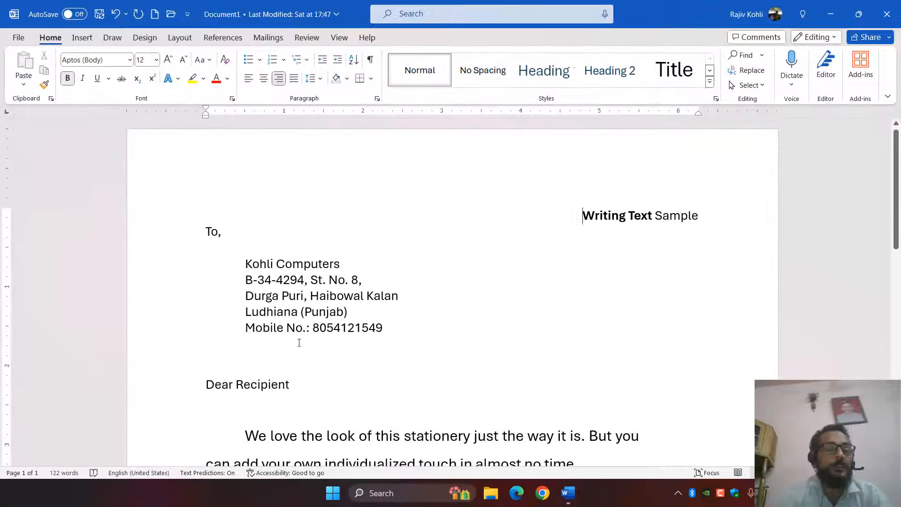
# - Add a new line below the recipient's mobile number and write "Bold" there in bold
pyautogui.click(266, 351)
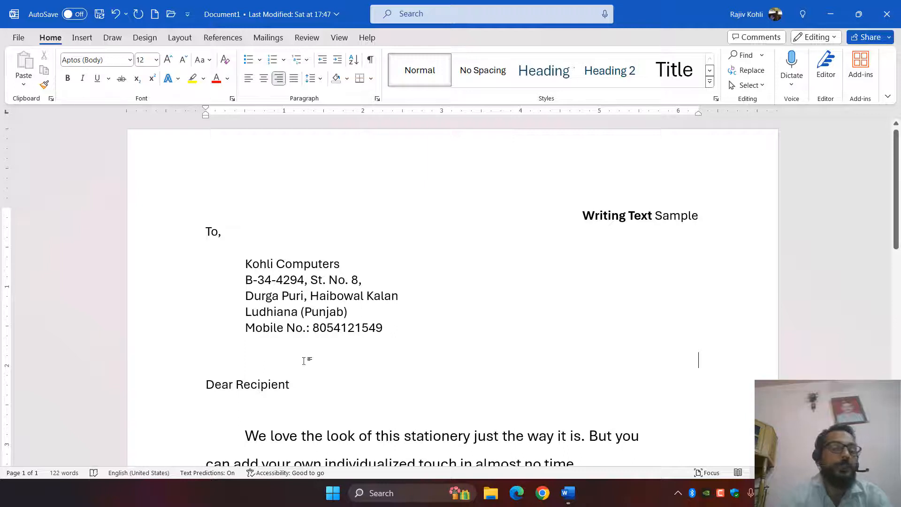
pyautogui.click(419, 331)
pyautogui.press('Return')
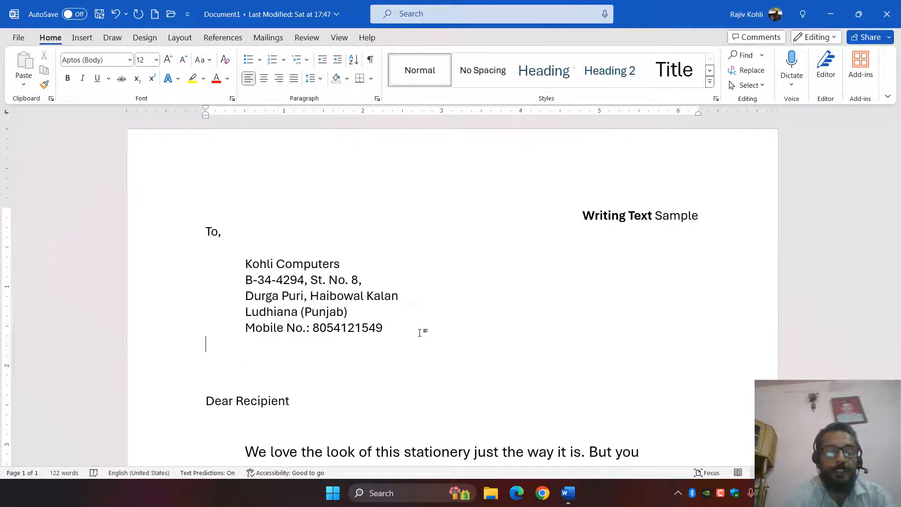
pyautogui.hotkey('ctrl', 'b')
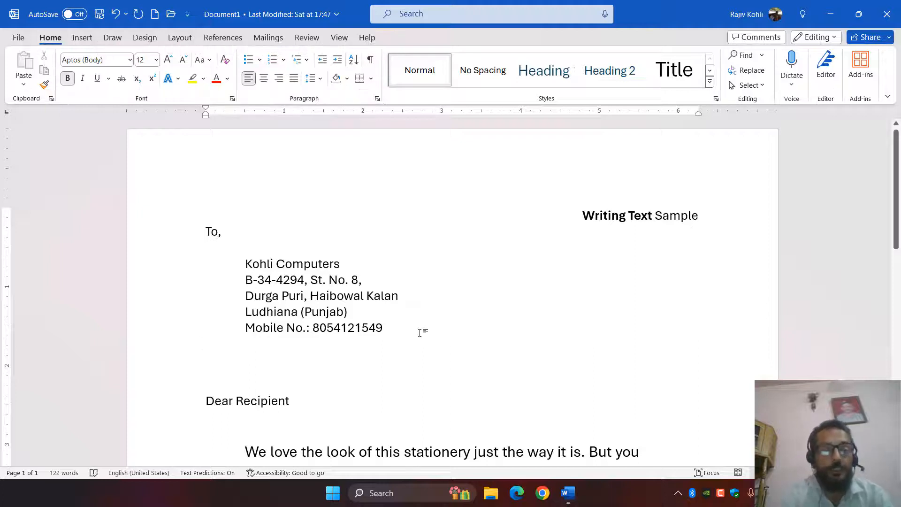
pyautogui.write('Bold')
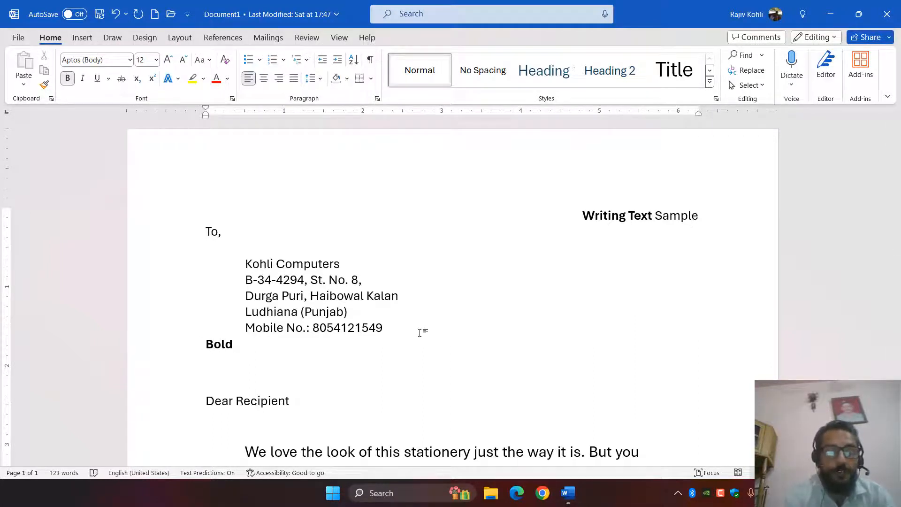
# - Turn off bold and add "Normal" in regular weight after the word "Bold"
pyautogui.press('alt')
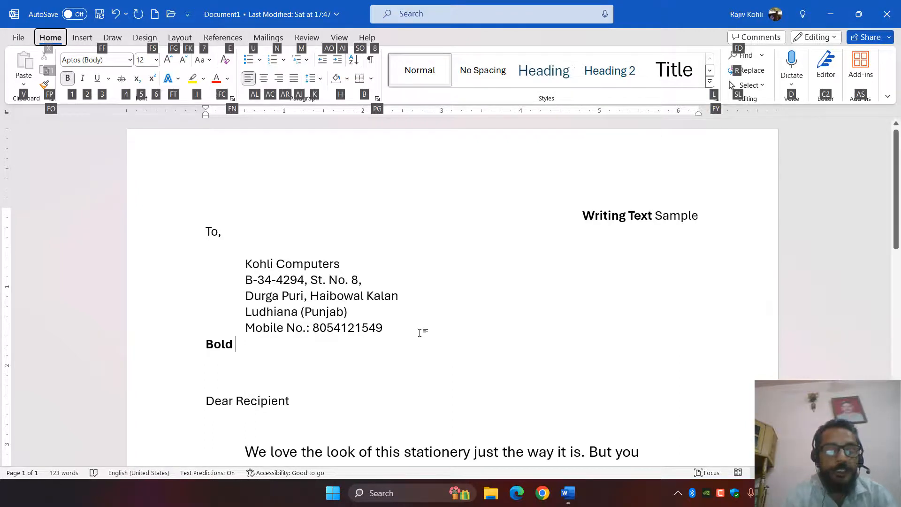
pyautogui.write('1')
pyautogui.write('Nor')
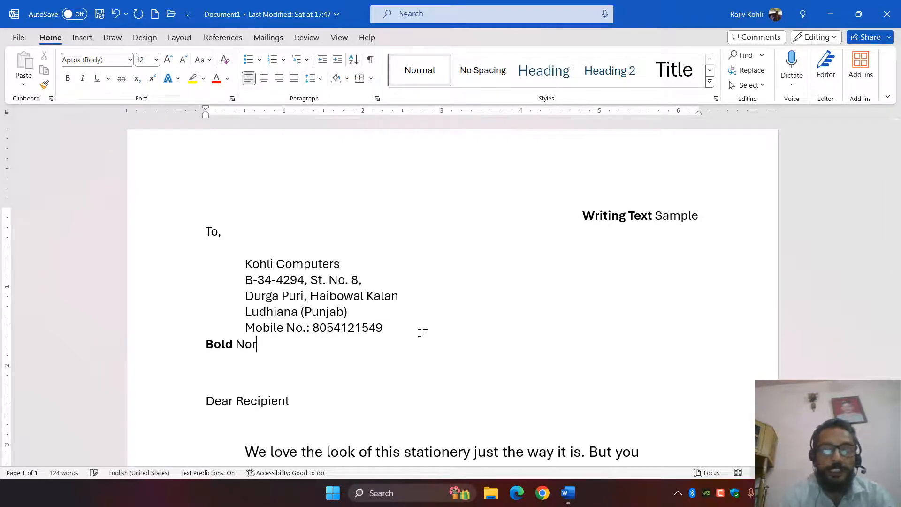
pyautogui.write('mal')
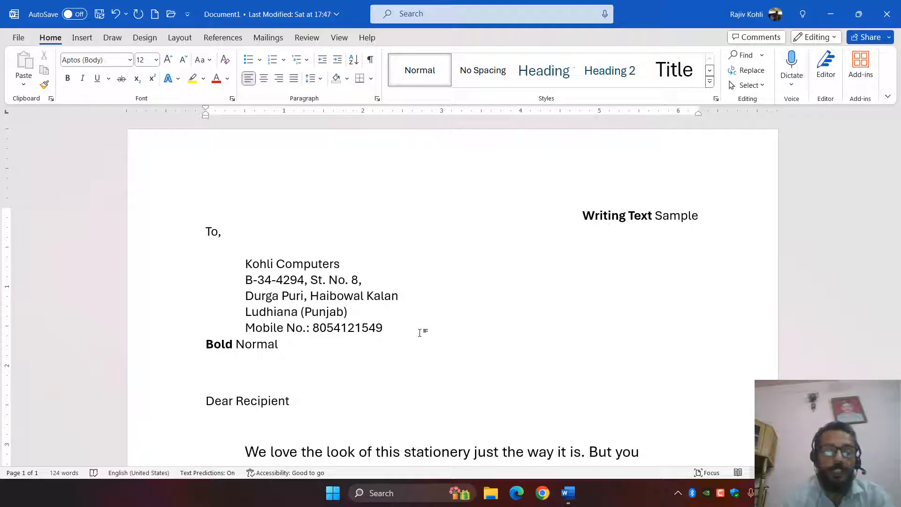
# - Continue the line with "Bold" in bold followed by "Normal" in regular weight
pyautogui.hotkey('ctrl', 'b')
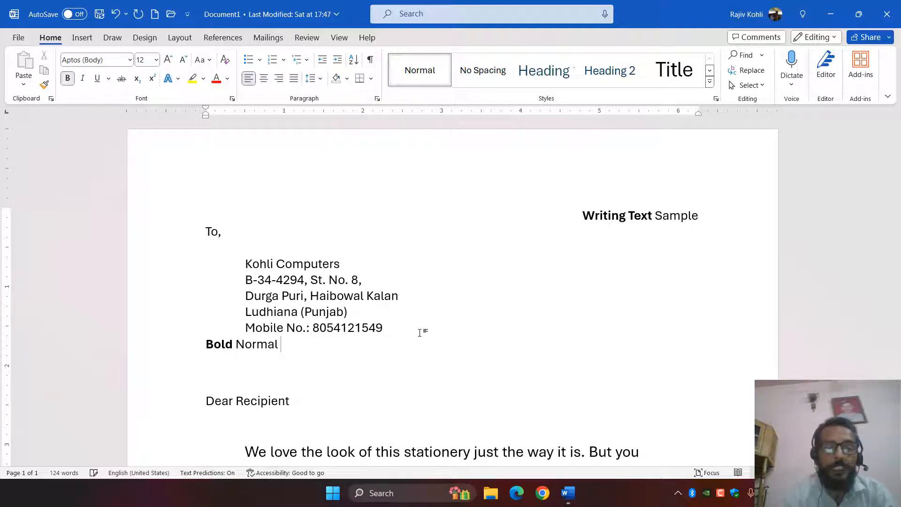
pyautogui.write('Bold')
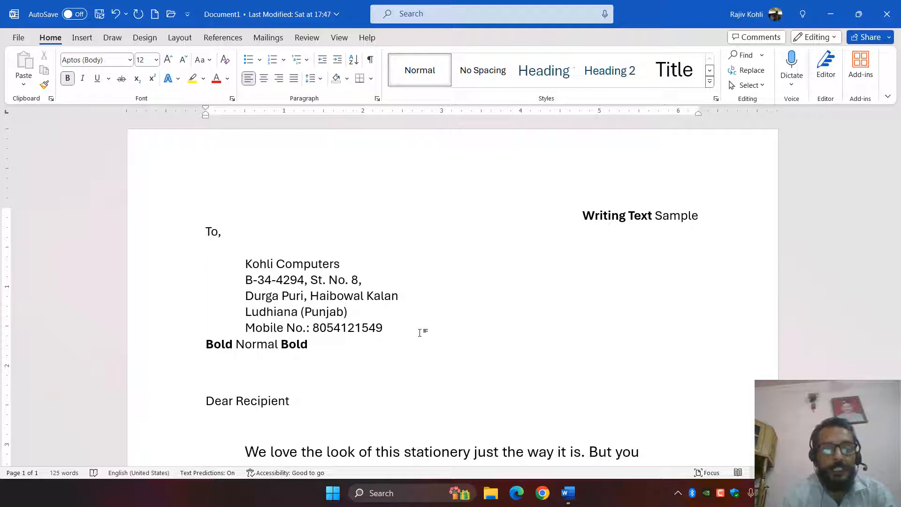
pyautogui.hotkey('ctrl', 'b')
pyautogui.write('No')
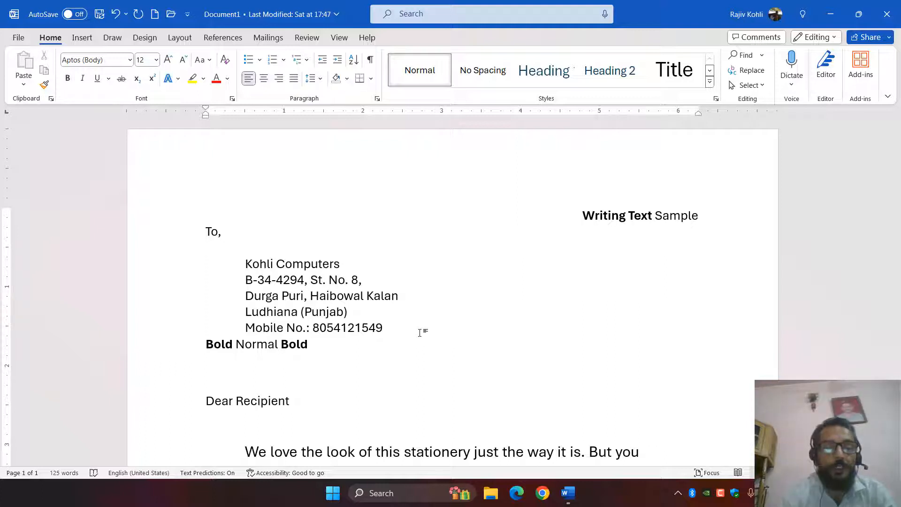
pyautogui.write('rmal')
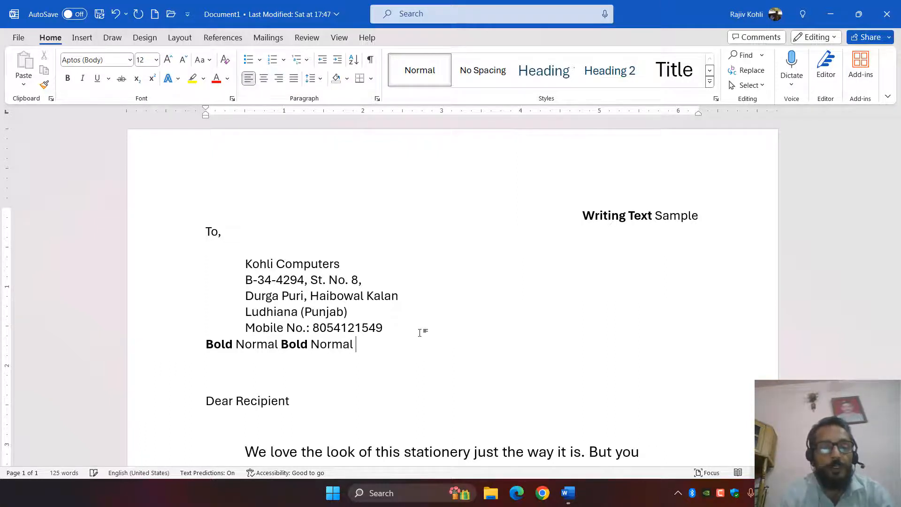
# - Two lines below the "Bold Normal" line, write a centred, bold and underlined "HEADING"
pyautogui.press('Return')
pyautogui.press('Return')
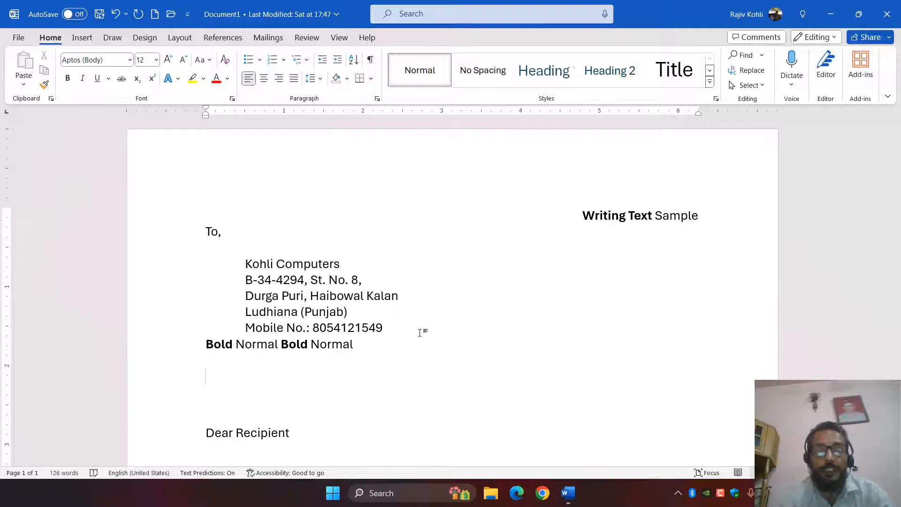
pyautogui.hotkey('ctrl', 'e')
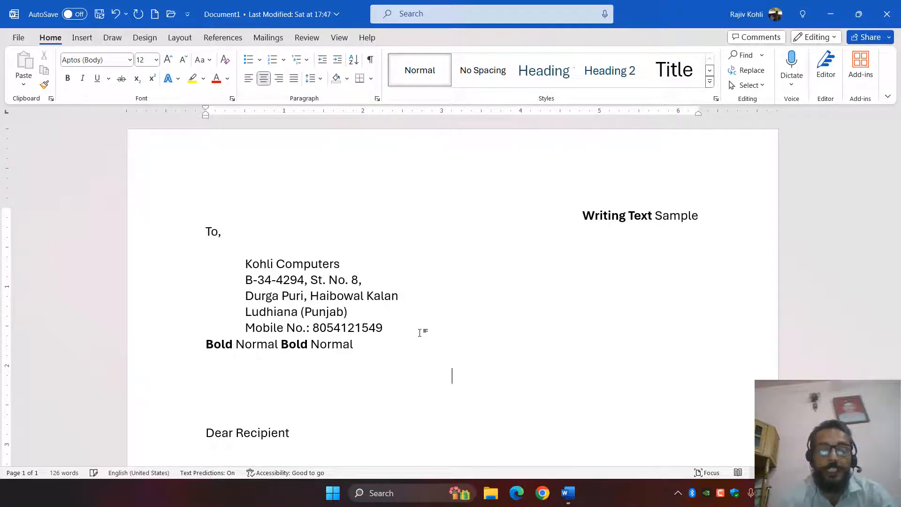
pyautogui.hotkey('ctrl', 'b')
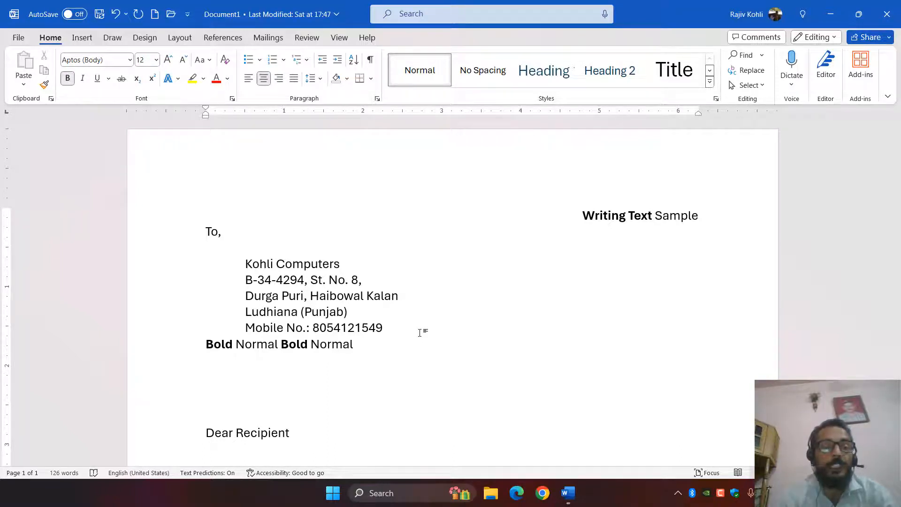
pyautogui.hotkey('ctrl', 'u')
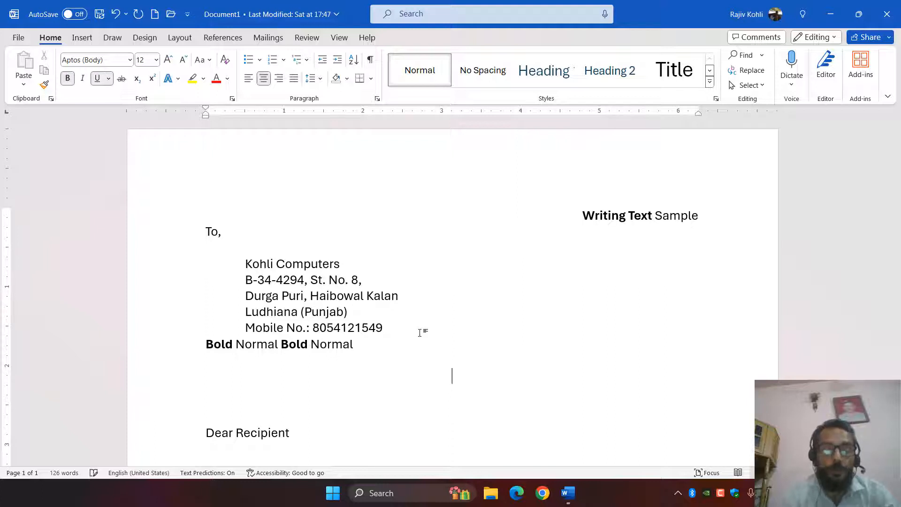
pyautogui.write('HED')
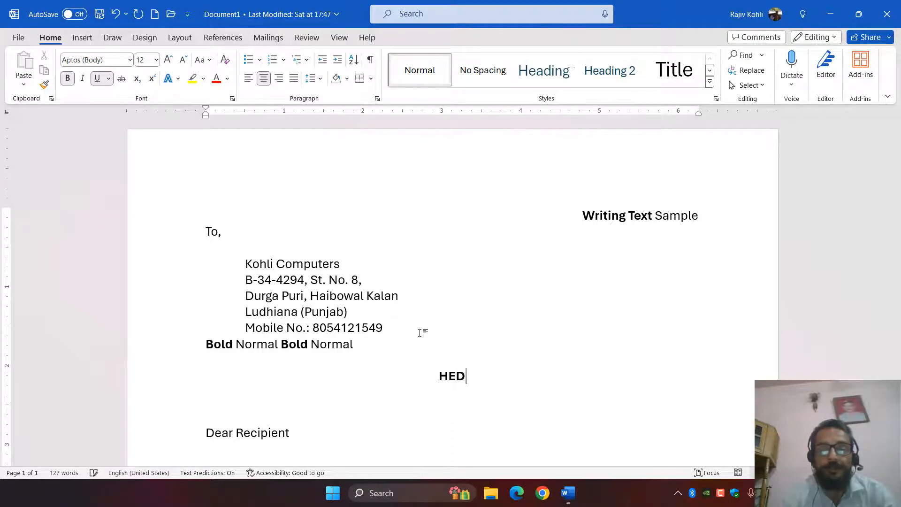
pyautogui.press('BackSpace')
pyautogui.write('ADI')
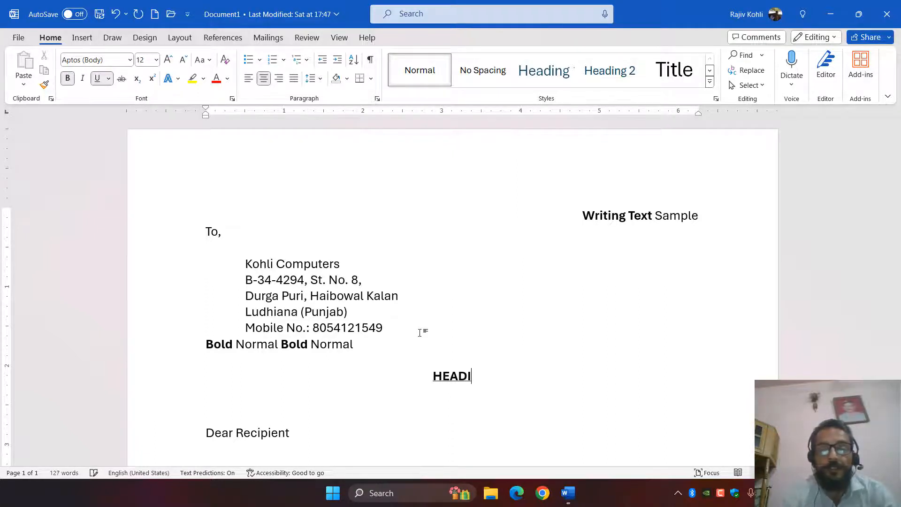
pyautogui.write('NG')
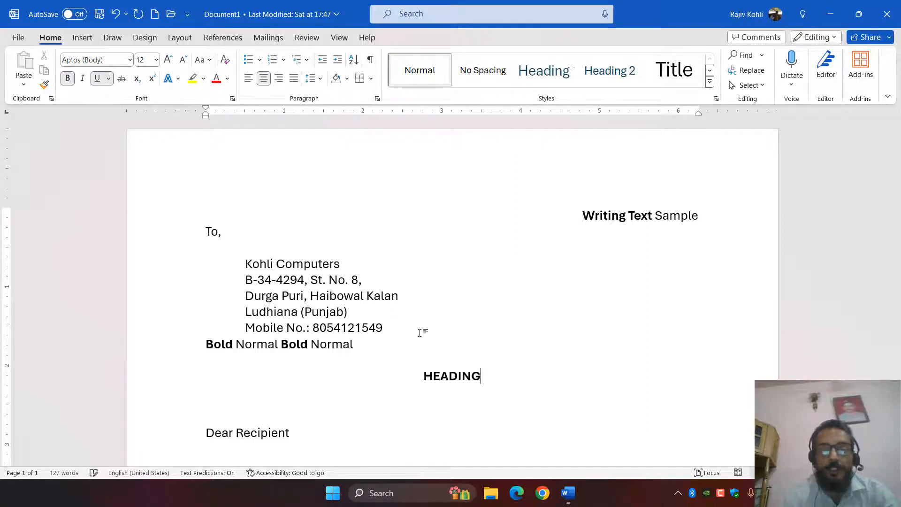
# - Below "HEADING", turn off bold and underline, return to left alignment and write a plain "Heading" after a blank line
pyautogui.press('Return')
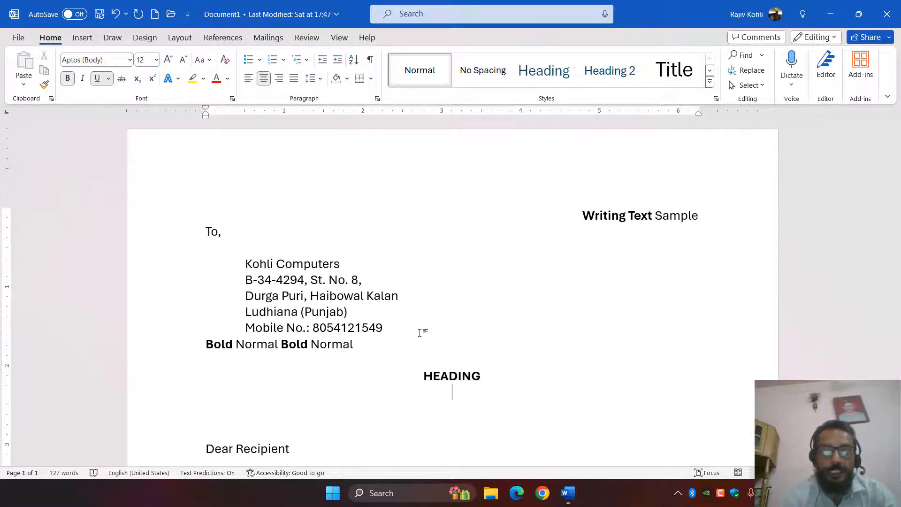
pyautogui.hotkey('ctrl', 'b')
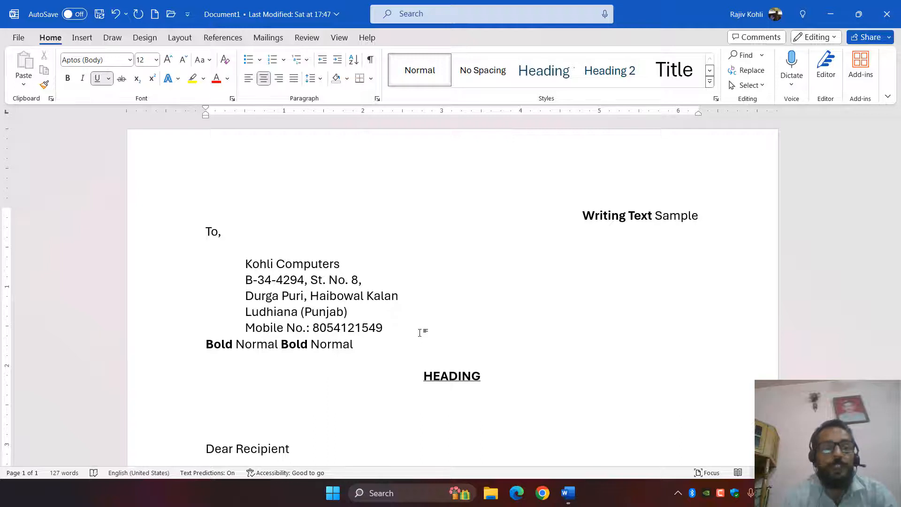
pyautogui.hotkey('ctrl', 'u')
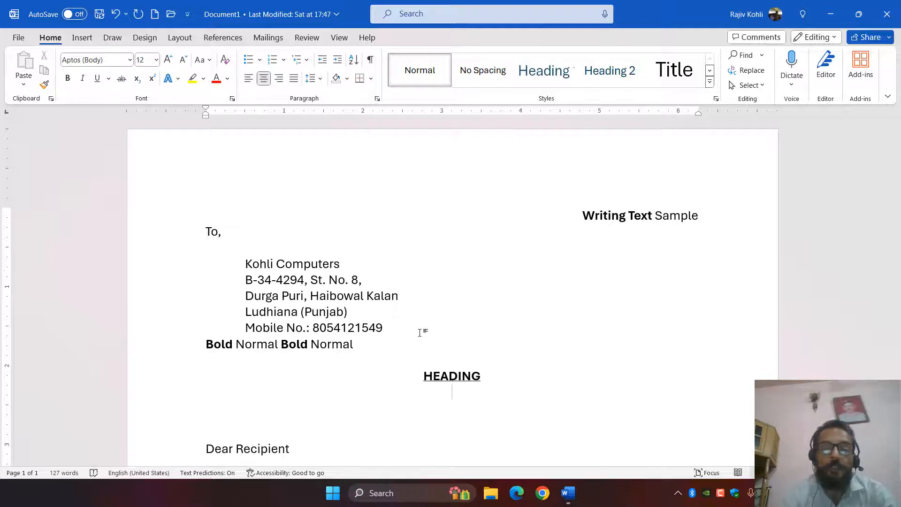
pyautogui.hotkey('ctrl', 'l')
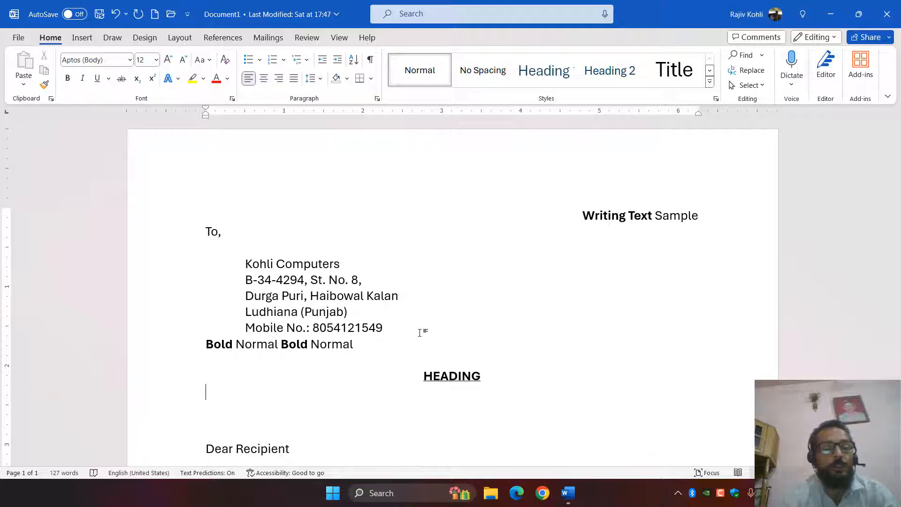
pyautogui.press('Return')
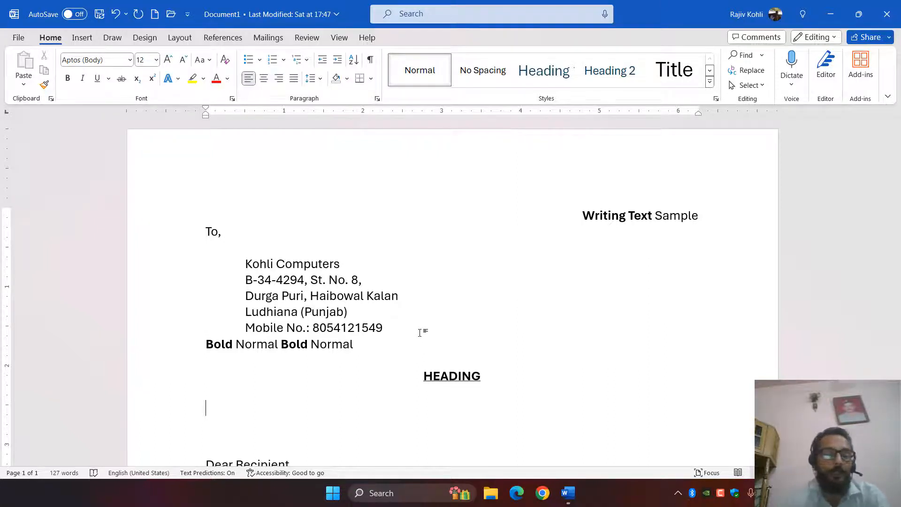
pyautogui.write('hEADING')
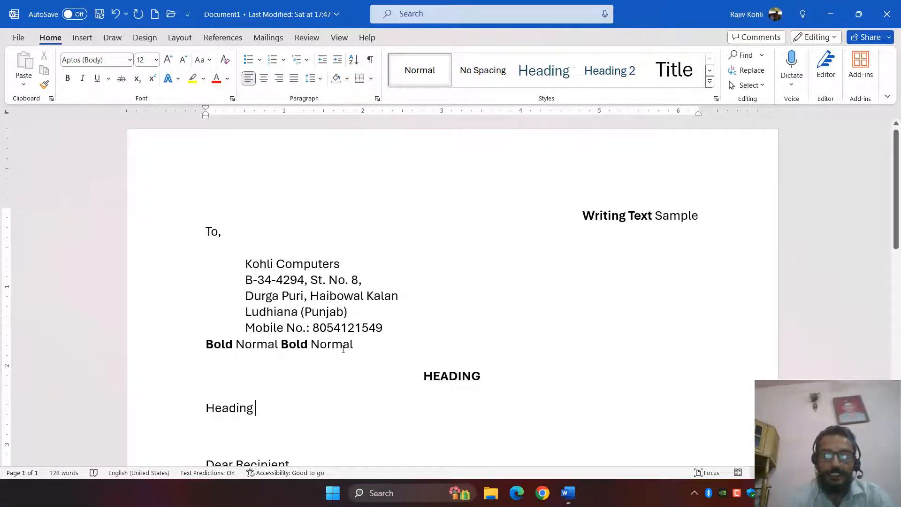
# - Make the plain "Heading" line bold, underlined and centred
pyautogui.moveTo(206, 408); pyautogui.dragTo(261, 407)
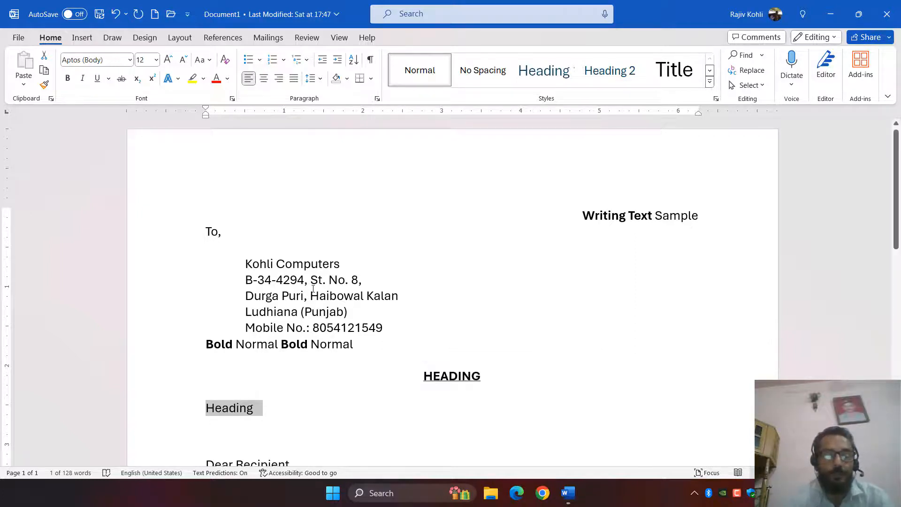
pyautogui.hotkey('ctrl', 'b')
pyautogui.hotkey('ctrl', 'u')
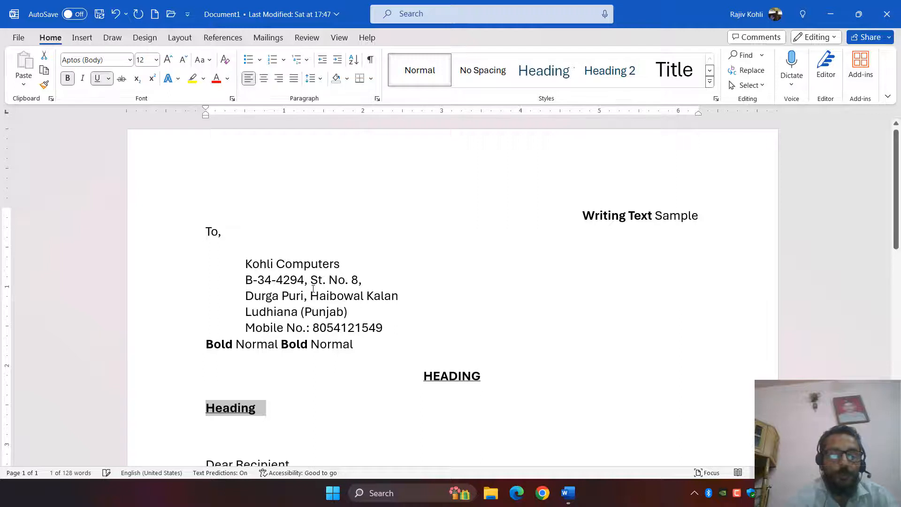
pyautogui.hotkey('ctrl', 'e')
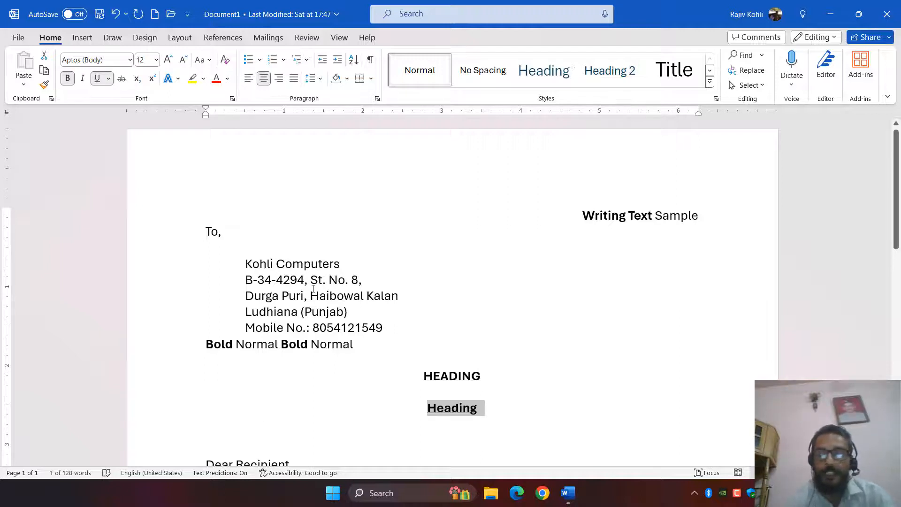
pyautogui.press('Down')
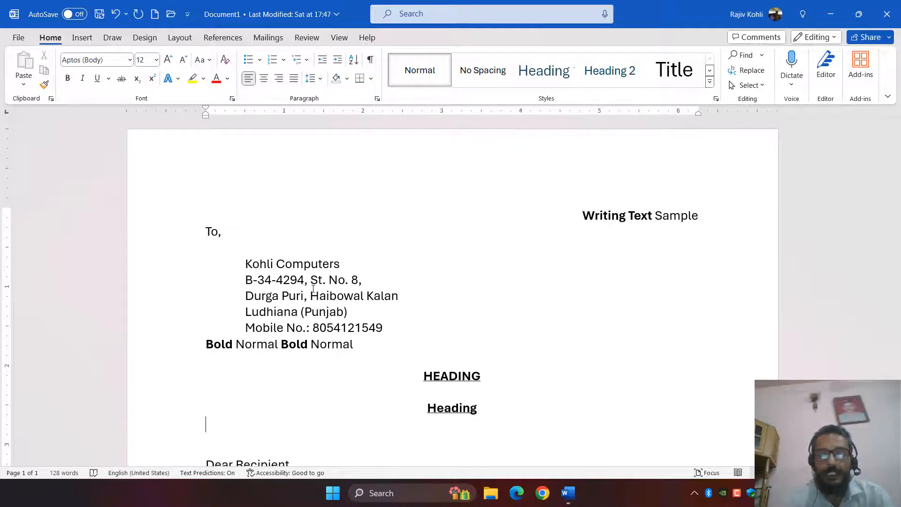
# - Add a line directly below "Heading" that keeps its formatting and reads "Heading 2"
pyautogui.press('Left')
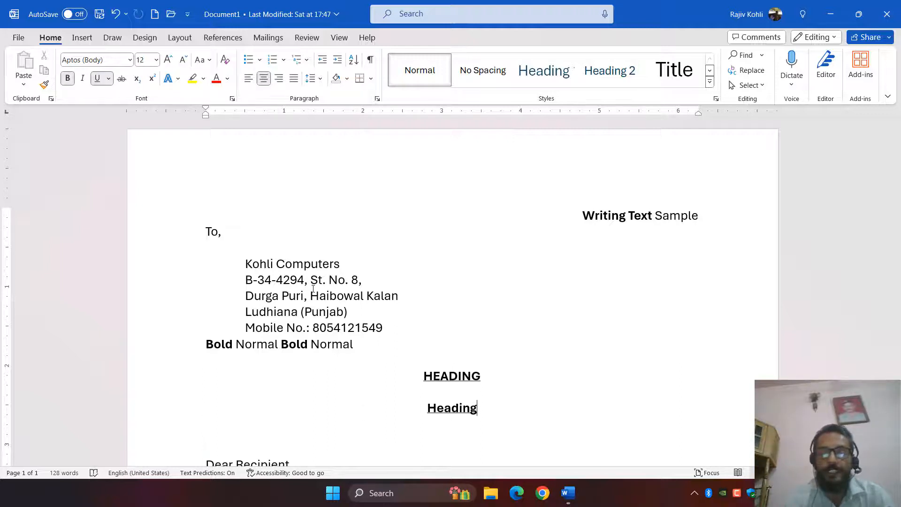
pyautogui.hotkey('ctrl', 'Return')
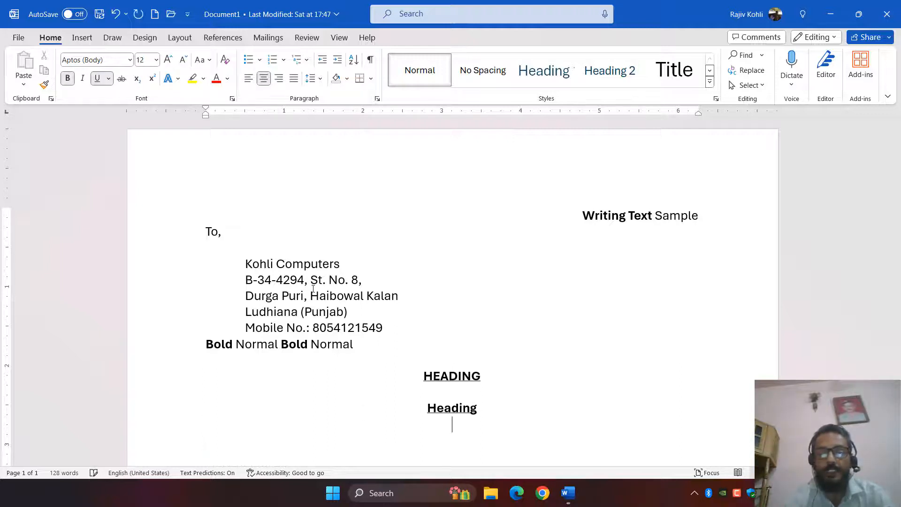
pyautogui.write('Hea')
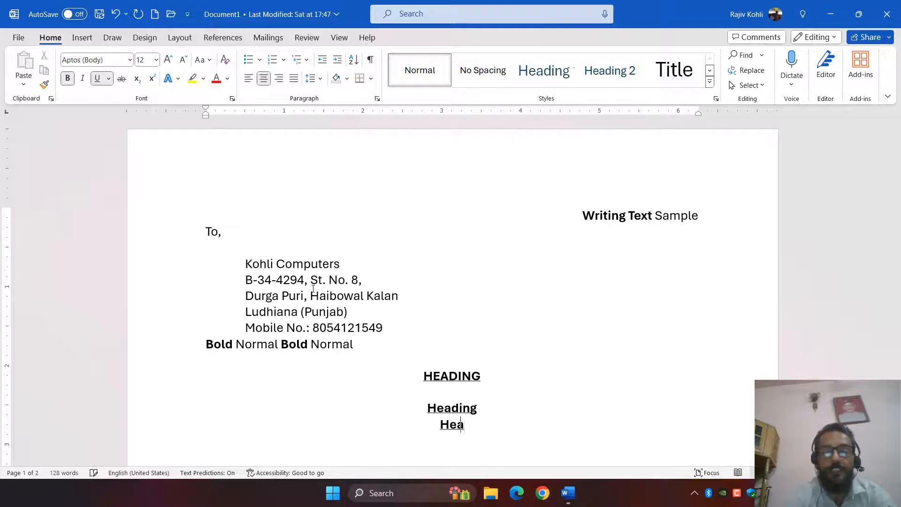
pyautogui.write('ding 2')
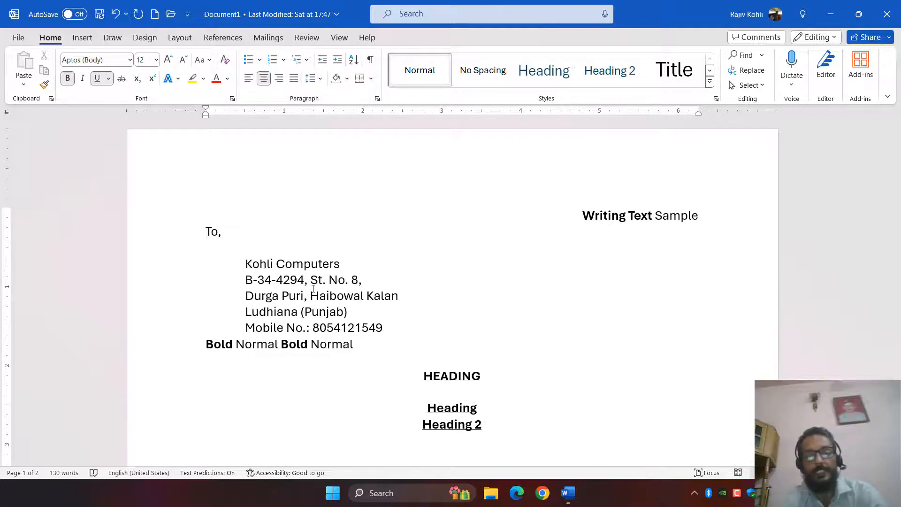
# - Move up to the first line of the recipient's address and select all of its text using only the keyboard
pyautogui.press('Return')
pyautogui.hotkey('ctrl', 'b')
pyautogui.hotkey('ctrl', 'u')
pyautogui.hotkey('ctrl', 'l')
pyautogui.press('Return')
pyautogui.write('Dear Recipient')
pyautogui.press('Up')
pyautogui.press('Up')
pyautogui.press('Up')
pyautogui.press('Up')
pyautogui.press('Up')
pyautogui.press('Up')
pyautogui.press('Up')
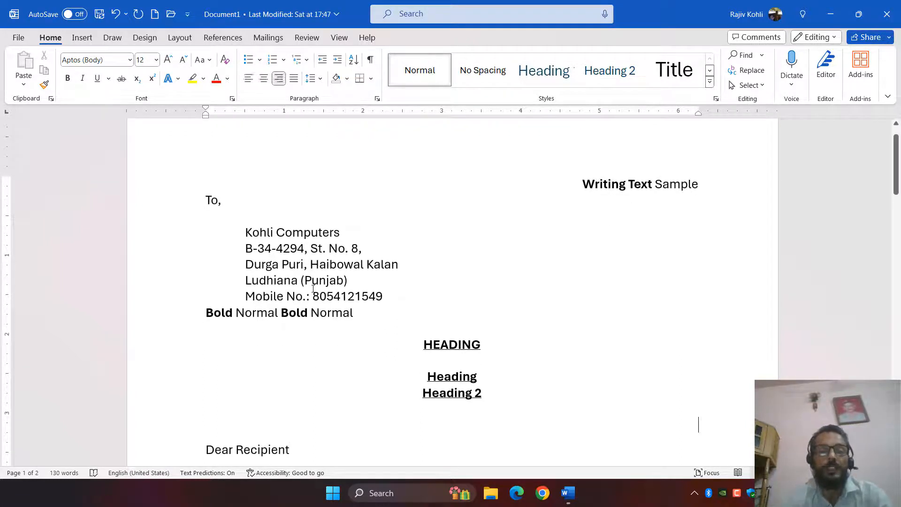
pyautogui.press('End')
pyautogui.press('Up')
pyautogui.press('Up')
pyautogui.press('Up')
pyautogui.press('End')
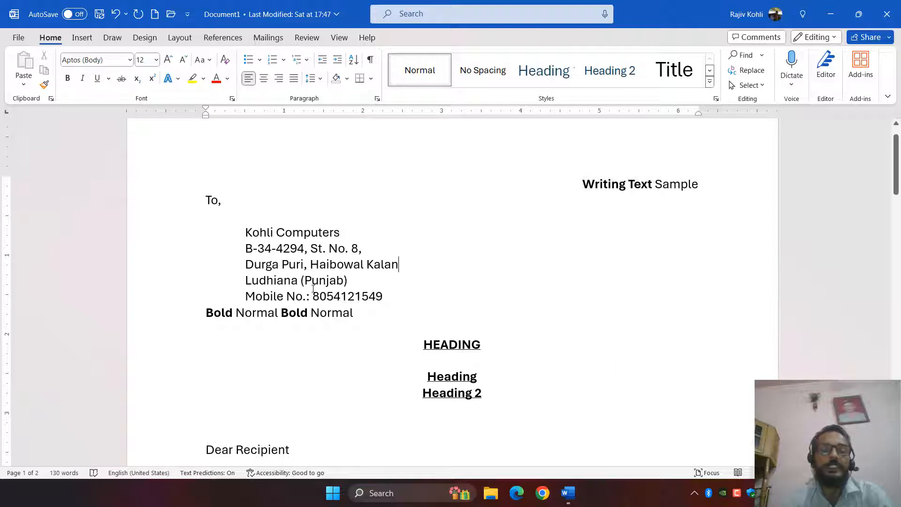
pyautogui.press('Up')
pyautogui.press('Up')
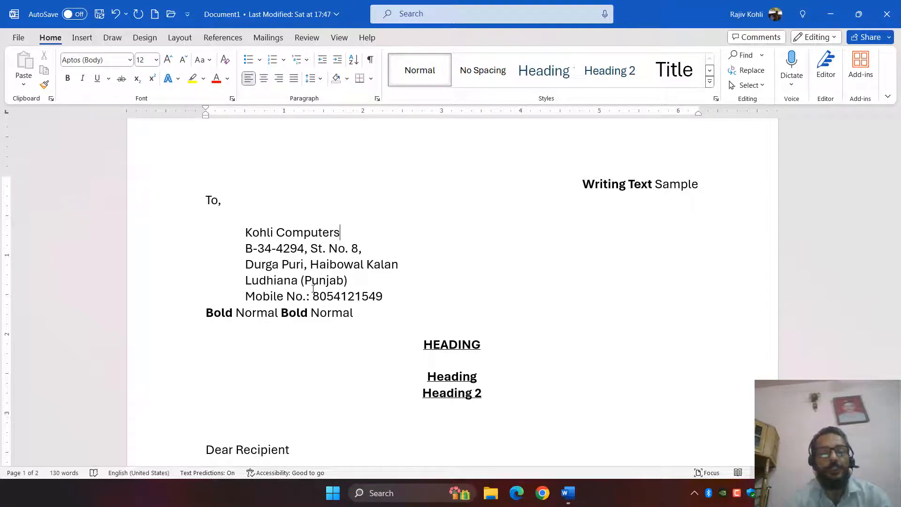
pyautogui.hotkey('ctrl', 'shift', 'Left')
pyautogui.hotkey('ctrl', 'shift', 'Left')
pyautogui.press('Home')
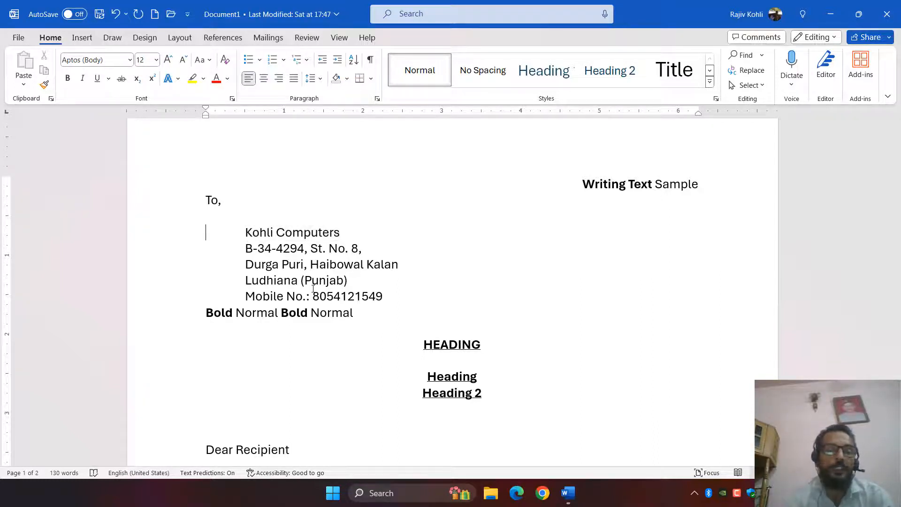
pyautogui.hotkey('shift', 'End')
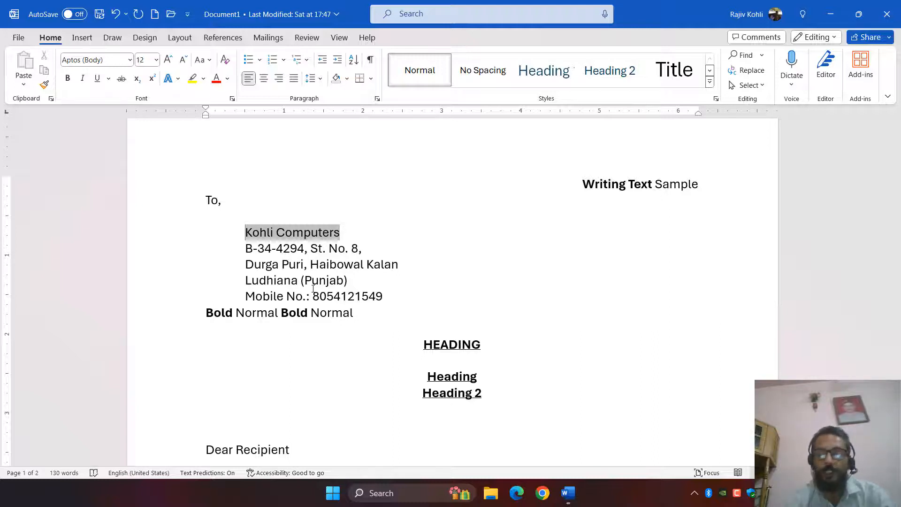
# - Move to the start of the first body paragraph and select the words "We love" character by character
pyautogui.press('Down')
pyautogui.press('Down')
pyautogui.press('Down')
pyautogui.press('Down')
pyautogui.press('Down')
pyautogui.press('Down')
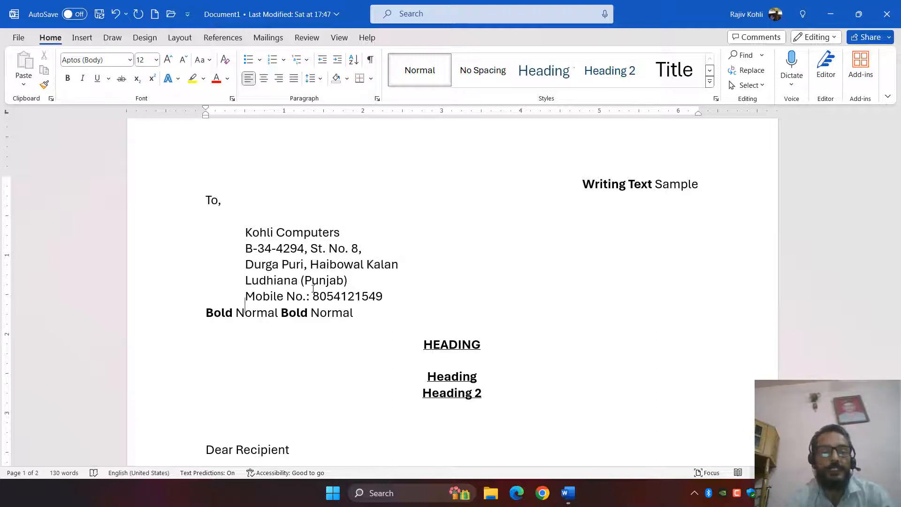
pyautogui.press('Down')
pyautogui.press('Down')
pyautogui.press('Down')
pyautogui.press('Down')
pyautogui.press('Down')
pyautogui.press('Down')
pyautogui.press('Down')
pyautogui.press('Down')
pyautogui.press('Down')
pyautogui.press('Down')
pyautogui.press('Down')
pyautogui.press('Down')
pyautogui.press('Down')
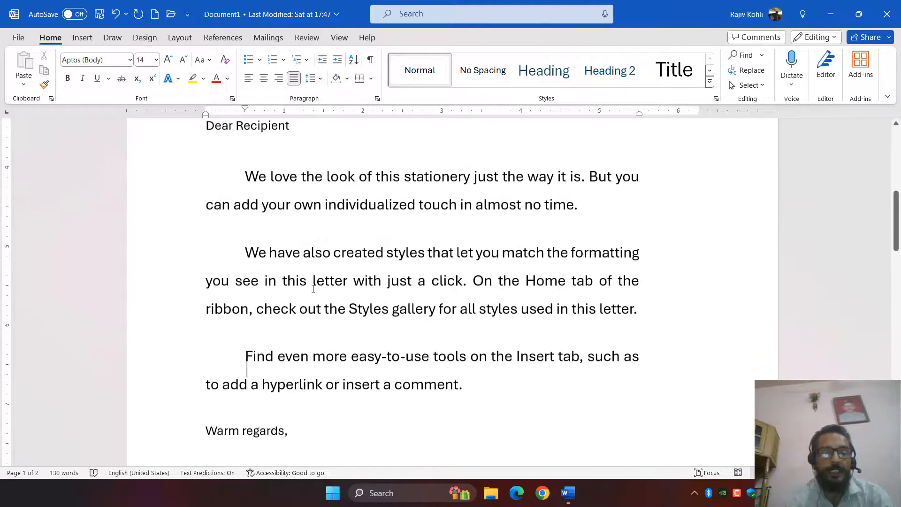
pyautogui.press('Up')
pyautogui.press('Up')
pyautogui.press('Up')
pyautogui.press('Up')
pyautogui.press('Up')
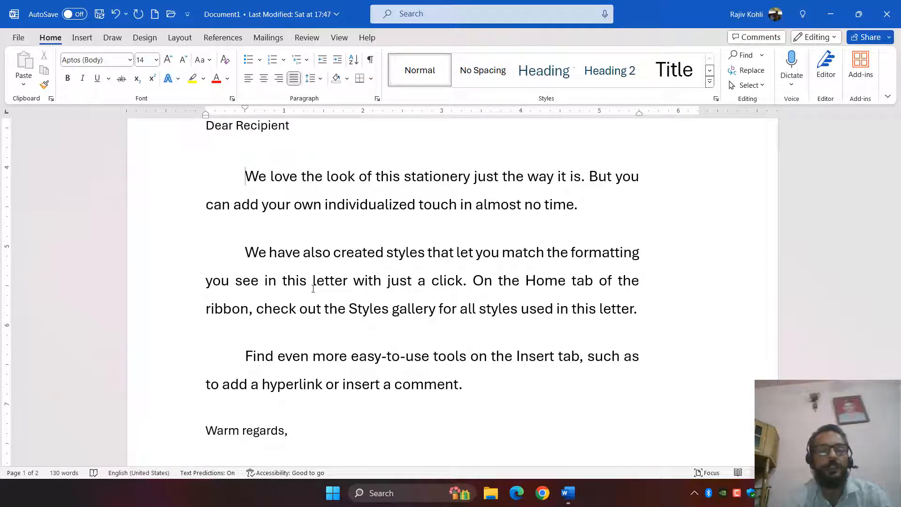
pyautogui.hotkey('shift', 'Right')
pyautogui.hotkey('shift', 'Right')
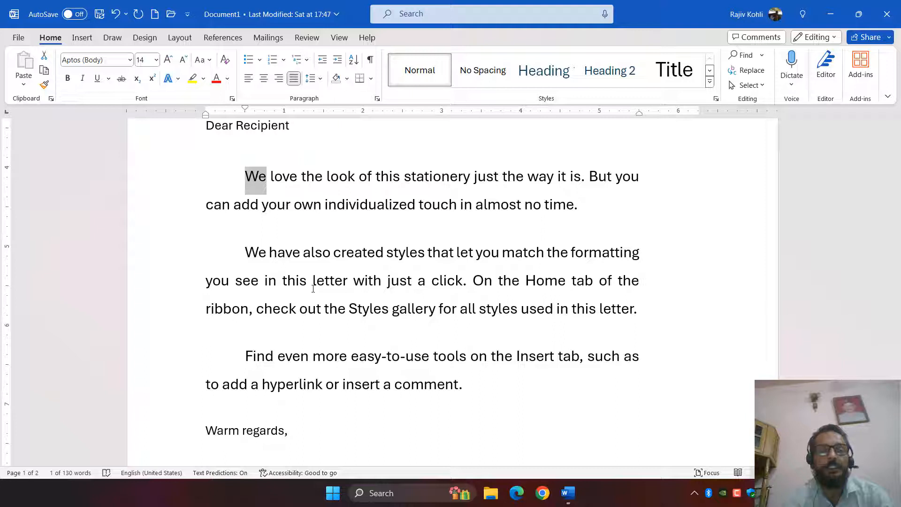
pyautogui.hotkey('shift', 'Right')
pyautogui.hotkey('shift', 'Right')
pyautogui.hotkey('shift', 'Right')
pyautogui.hotkey('shift', 'Right')
pyautogui.hotkey('shift', 'Right')
pyautogui.hotkey('shift', 'Right')
pyautogui.hotkey('shift', 'Right')
pyautogui.hotkey('shift', 'Right')
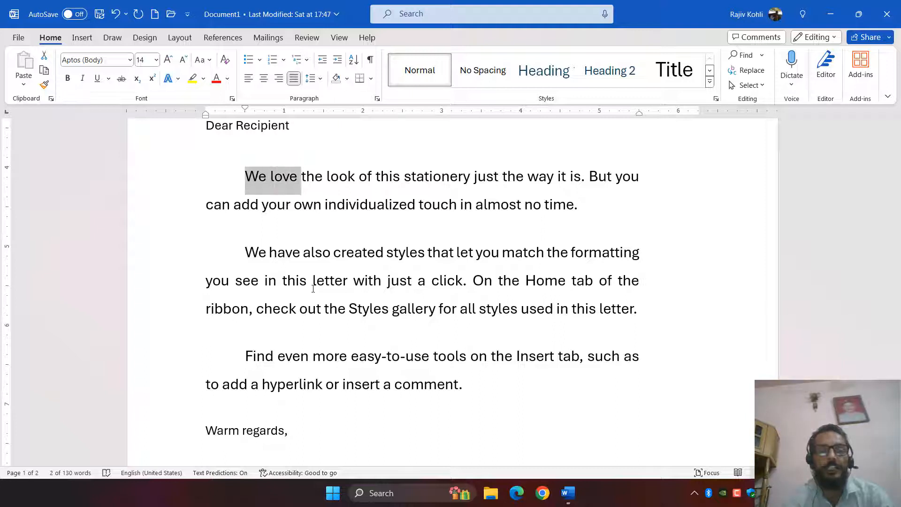
# - Extend the selection in the first body paragraph character by character to cover "We love the look of this statione"
pyautogui.hotkey('shift', 'Right')
pyautogui.hotkey('shift', 'Right')
pyautogui.hotkey('shift', 'Right')
pyautogui.hotkey('shift', 'Right')
pyautogui.hotkey('shift', 'Right')
pyautogui.hotkey('shift', 'Right')
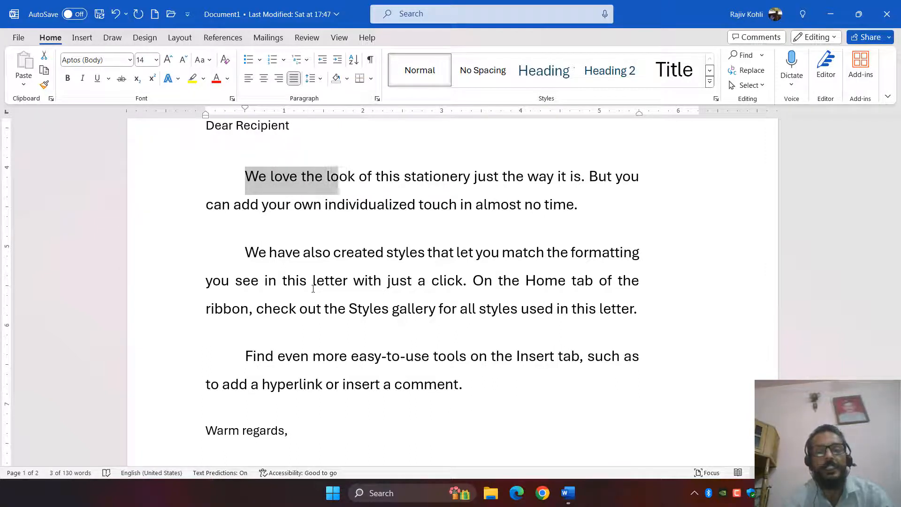
pyautogui.hotkey('shift', 'Right')
pyautogui.hotkey('shift', 'Right')
pyautogui.hotkey('shift', 'Right')
pyautogui.hotkey('shift', 'Right')
pyautogui.hotkey('shift', 'Right')
pyautogui.hotkey('shift', 'Right')
pyautogui.hotkey('shift', 'Right')
pyautogui.hotkey('shift', 'Right')
pyautogui.hotkey('shift', 'Right')
pyautogui.hotkey('shift', 'Right')
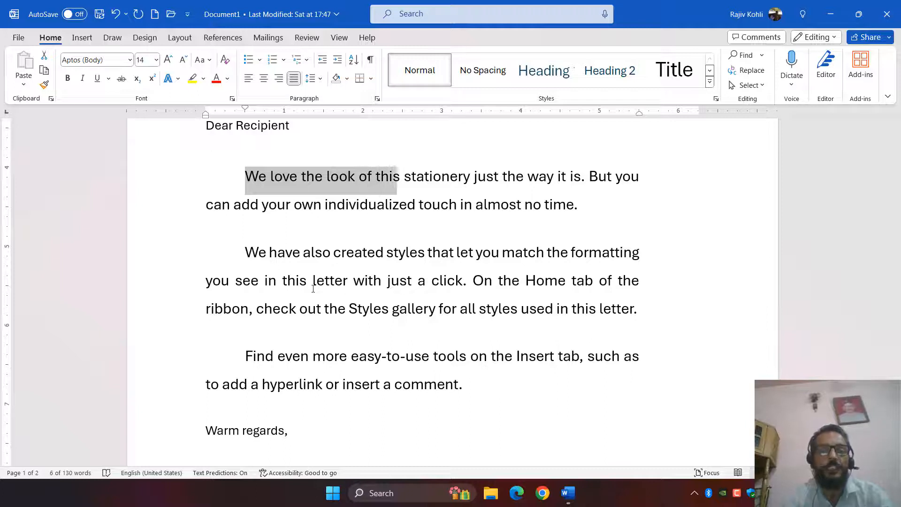
pyautogui.hotkey('shift', 'Right')
pyautogui.hotkey('shift', 'Right')
pyautogui.hotkey('shift', 'Right')
pyautogui.hotkey('shift', 'Right')
pyautogui.hotkey('shift', 'Right')
pyautogui.hotkey('shift', 'Right')
pyautogui.hotkey('shift', 'Right')
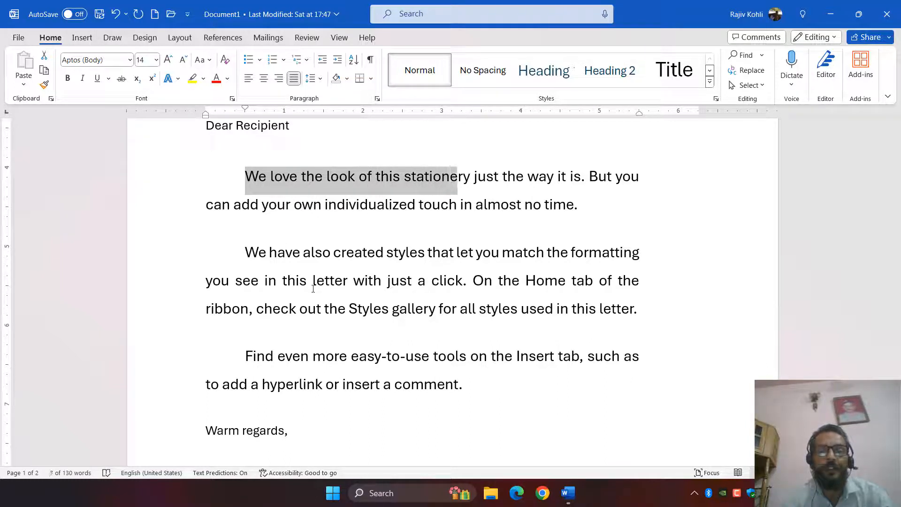
pyautogui.hotkey('shift', 'Right')
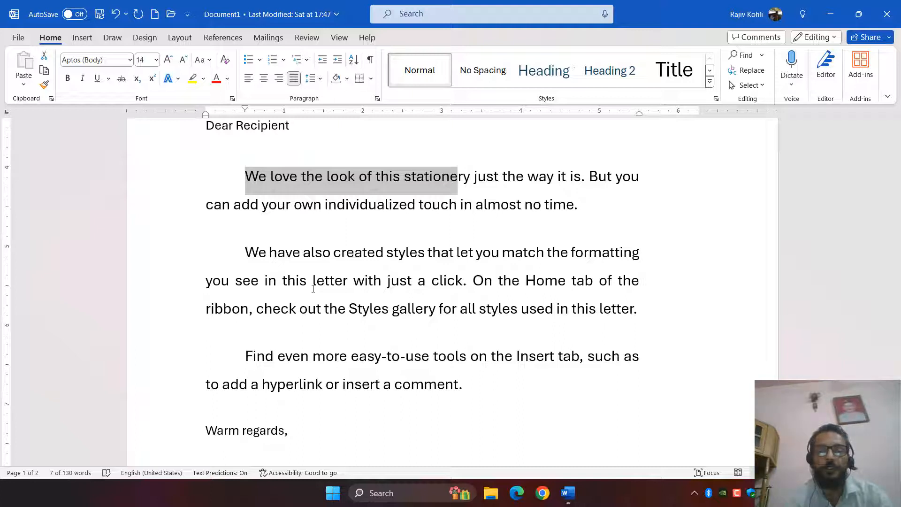
# - Extend the selection line by line down to the last line of the third body paragraph
pyautogui.hotkey('shift', 'Down')
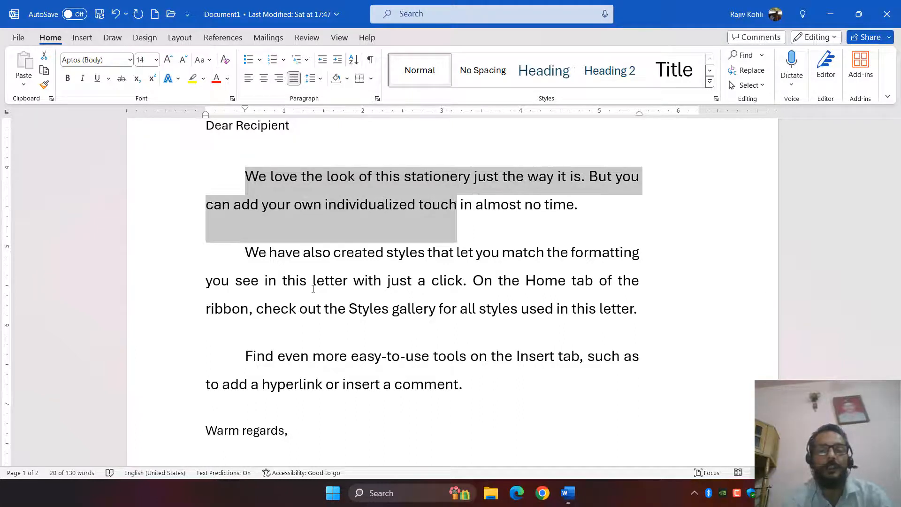
pyautogui.hotkey('shift', 'Down')
pyautogui.hotkey('shift', 'Down')
pyautogui.hotkey('shift', 'Down')
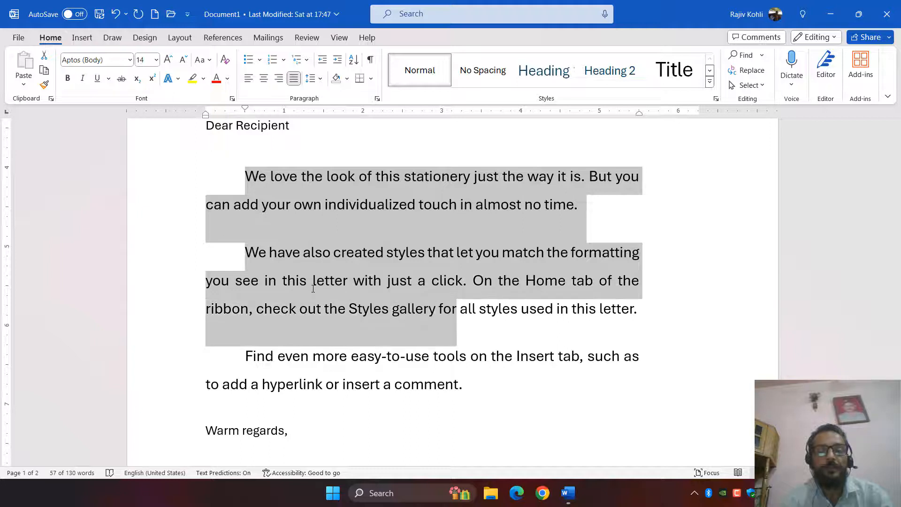
pyautogui.hotkey('shift', 'Down')
pyautogui.hotkey('shift', 'Down')
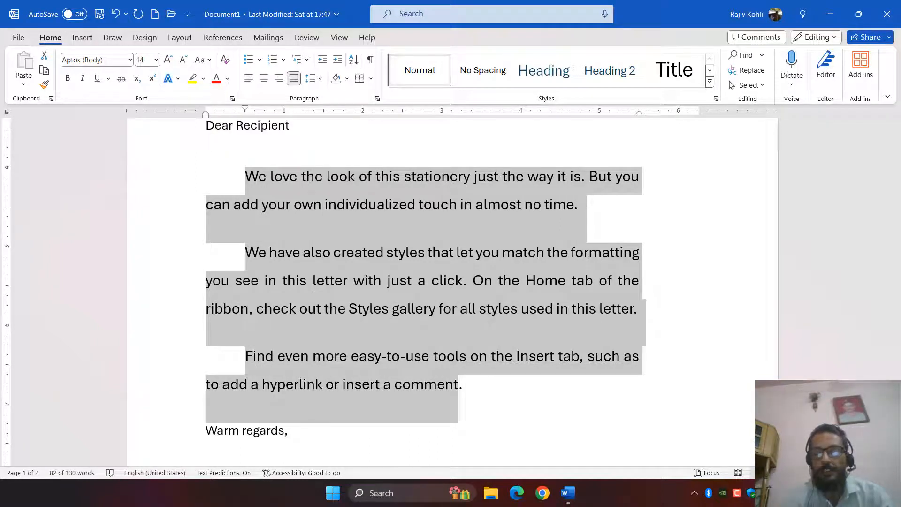
# - Shrink the selection line by line back up and place the cursor at the start of the first body paragraph
pyautogui.hotkey('shift', 'Up')
pyautogui.hotkey('shift', 'Up')
pyautogui.hotkey('shift', 'Up')
pyautogui.hotkey('shift', 'Up')
pyautogui.hotkey('shift', 'Up')
pyautogui.hotkey('shift', 'Up')
pyautogui.press('Left')
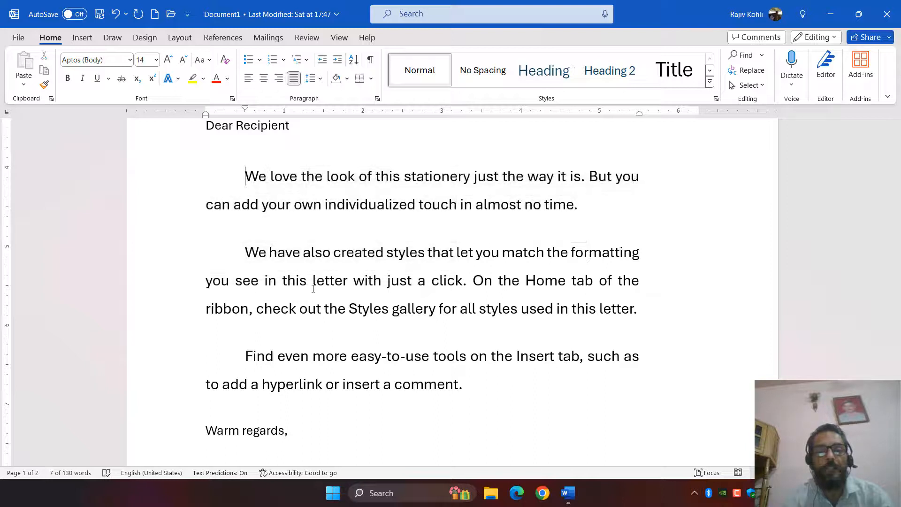
pyautogui.press('Up')
pyautogui.press('Down')
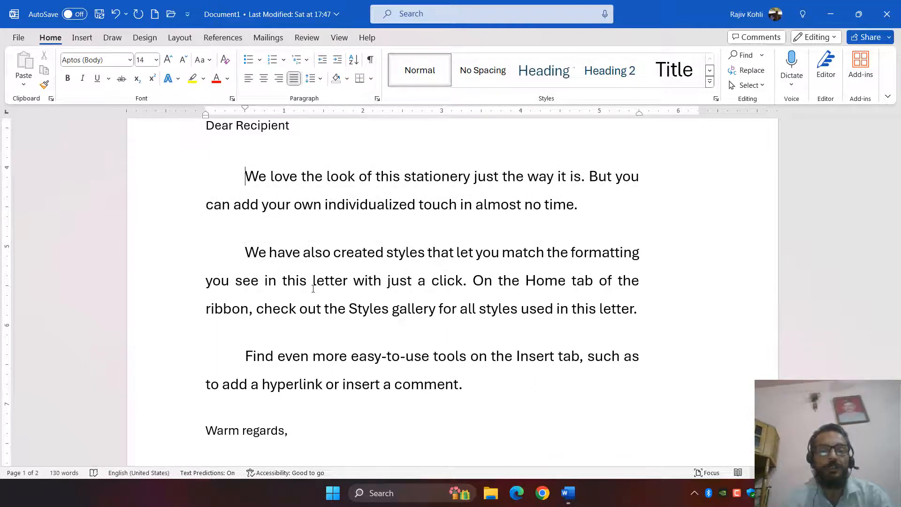
# - Select line by line from the first body paragraph through the second paragraph's first line, and clear the selection again
pyautogui.hotkey('shift', 'Down')
pyautogui.hotkey('shift', 'Down')
pyautogui.hotkey('shift', 'Down')
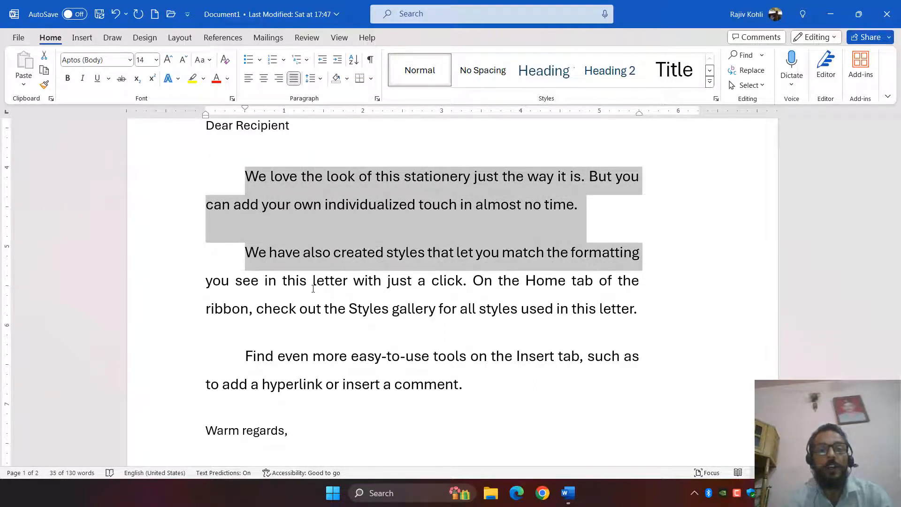
pyautogui.press('Up')
pyautogui.press('Down')
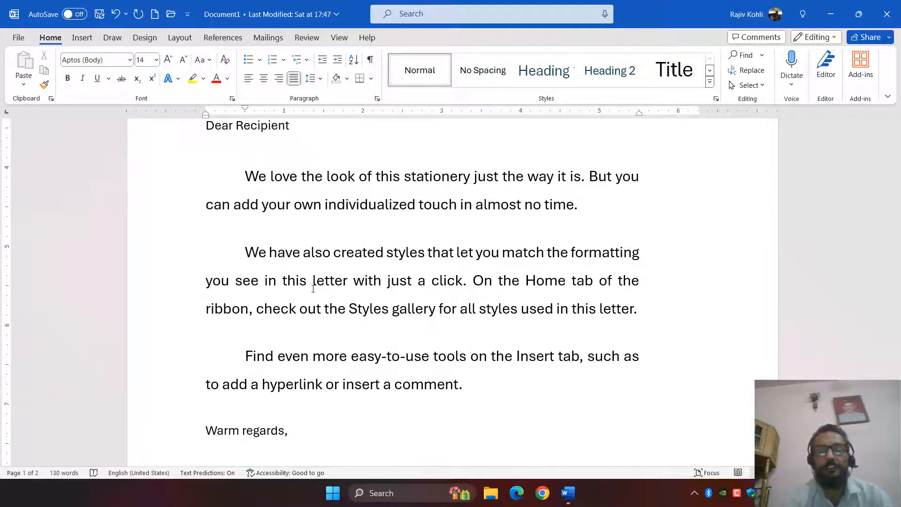
# - Move the cursor character by character to just before "look" in the first body paragraph and back to the line's start
pyautogui.press('Right')
pyautogui.press('Right')
pyautogui.press('Right')
pyautogui.press('Right')
pyautogui.press('Right')
pyautogui.press('Right')
pyautogui.press('Right')
pyautogui.press('Right')
pyautogui.press('Right')
pyautogui.press('Right')
pyautogui.press('Right')
pyautogui.press('Right')
pyautogui.press('Right')
pyautogui.press('Right')
pyautogui.press('Right')
pyautogui.press('Right')
pyautogui.press('Right')
pyautogui.press('Right')
pyautogui.press('Right')
pyautogui.press('Right')
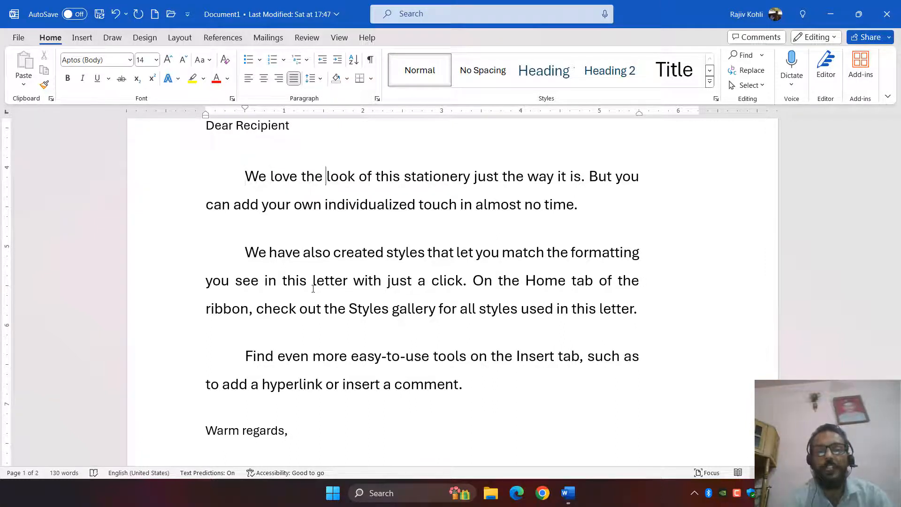
pyautogui.press('Left')
pyautogui.press('Left')
pyautogui.press('Left')
pyautogui.press('Left')
pyautogui.press('Left')
pyautogui.press('Left')
pyautogui.press('Left')
pyautogui.press('Left')
pyautogui.press('Left')
pyautogui.press('Left')
pyautogui.press('Left')
pyautogui.press('Left')
pyautogui.press('Left')
pyautogui.press('Home')
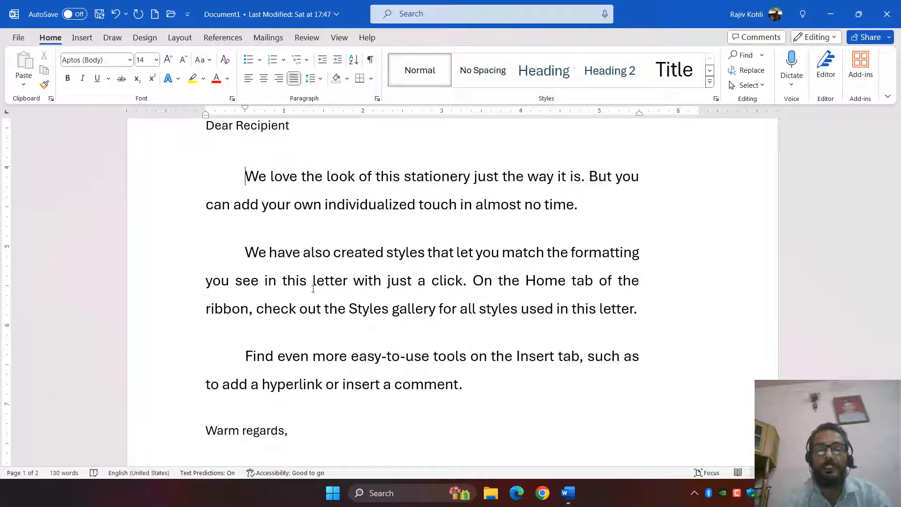
# - Select the first body paragraph's opening sentence word by word, up to "just the way it is."
pyautogui.hotkey('ctrl', 'shift', 'Right')
pyautogui.hotkey('ctrl', 'shift', 'Right')
pyautogui.hotkey('ctrl', 'shift', 'Right')
pyautogui.hotkey('ctrl', 'shift', 'Right')
pyautogui.hotkey('ctrl', 'shift', 'Right')
pyautogui.hotkey('ctrl', 'shift', 'Right')
pyautogui.hotkey('ctrl', 'shift', 'Right')
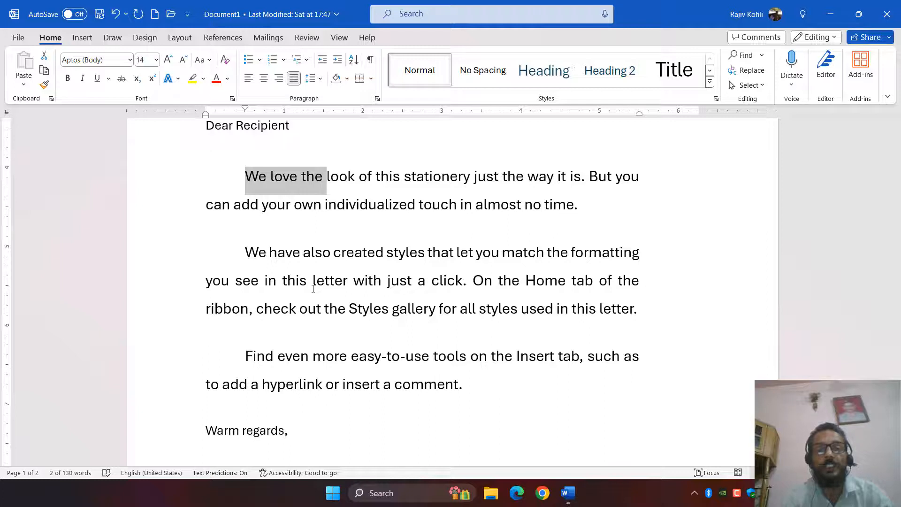
pyautogui.hotkey('ctrl', 'shift', 'Right')
pyautogui.hotkey('ctrl', 'shift', 'Right')
pyautogui.hotkey('ctrl', 'shift', 'Right')
pyautogui.hotkey('ctrl', 'shift', 'Right')
pyautogui.hotkey('ctrl', 'shift', 'Right')
pyautogui.hotkey('ctrl', 'shift', 'Right')
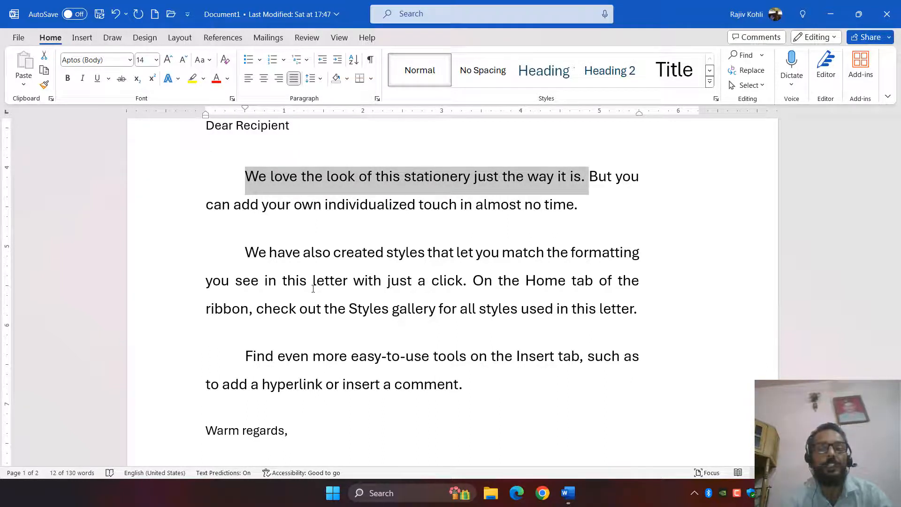
# - Shrink the selection word by word to "We love the look of", re-extend it by whole words and deselect the text
pyautogui.hotkey('ctrl', 'shift', 'Left')
pyautogui.hotkey('ctrl', 'shift', 'Left')
pyautogui.hotkey('ctrl', 'shift', 'Left')
pyautogui.hotkey('ctrl', 'shift', 'Left')
pyautogui.hotkey('ctrl', 'shift', 'Left')
pyautogui.hotkey('ctrl', 'shift', 'Left')
pyautogui.hotkey('ctrl', 'shift', 'Left')
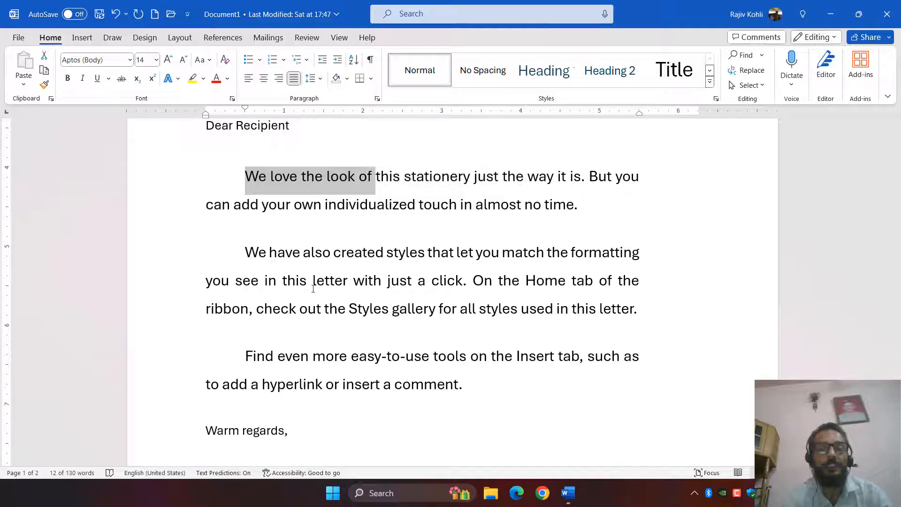
pyautogui.hotkey('ctrl', 'shift', 'Right')
pyautogui.hotkey('ctrl', 'shift', 'Right')
pyautogui.hotkey('ctrl', 'shift', 'Right')
pyautogui.hotkey('ctrl', 'shift', 'Right')
pyautogui.hotkey('ctrl', 'shift', 'Left')
pyautogui.press('Up')
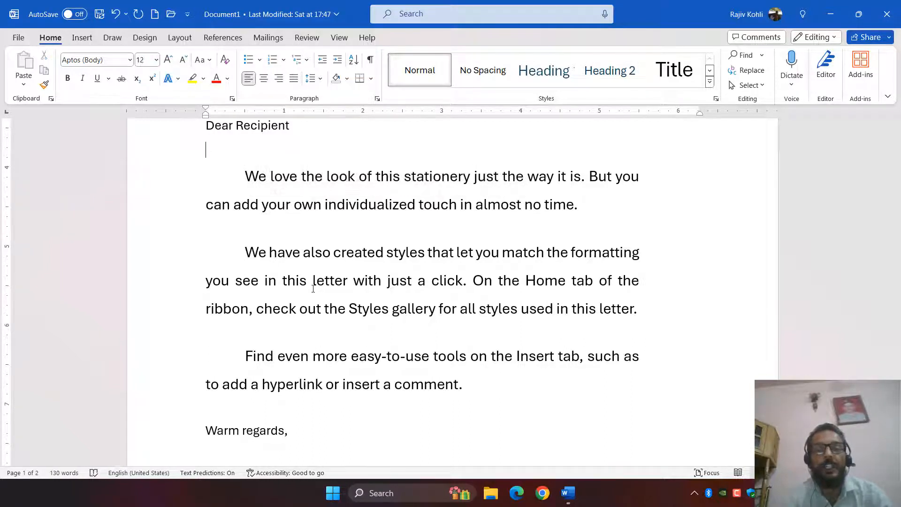
# - Move the cursor word by word from the start of the first body paragraph to just before "stationery"
pyautogui.press('Down')
pyautogui.hotkey('ctrl', 'Right')
pyautogui.hotkey('ctrl', 'Right')
pyautogui.hotkey('ctrl', 'Right')
pyautogui.hotkey('ctrl', 'Right')
pyautogui.hotkey('ctrl', 'Right')
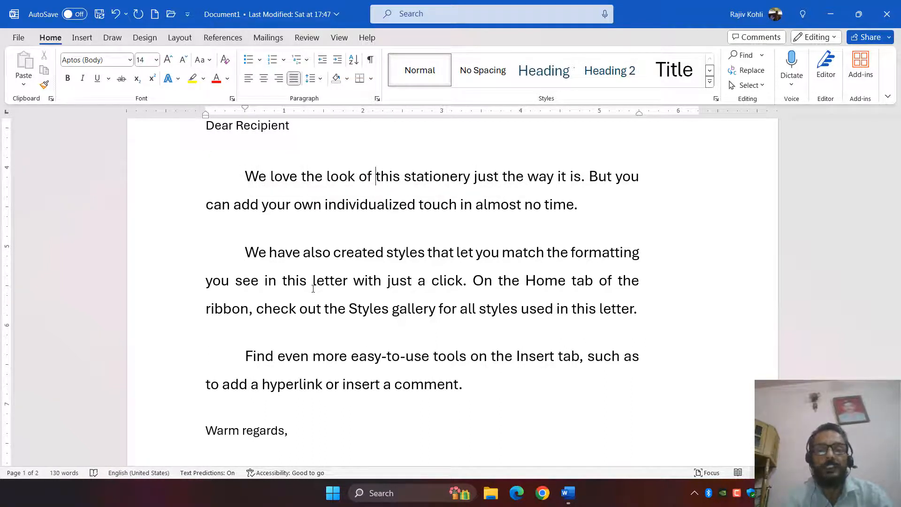
pyautogui.hotkey('ctrl', 'Right')
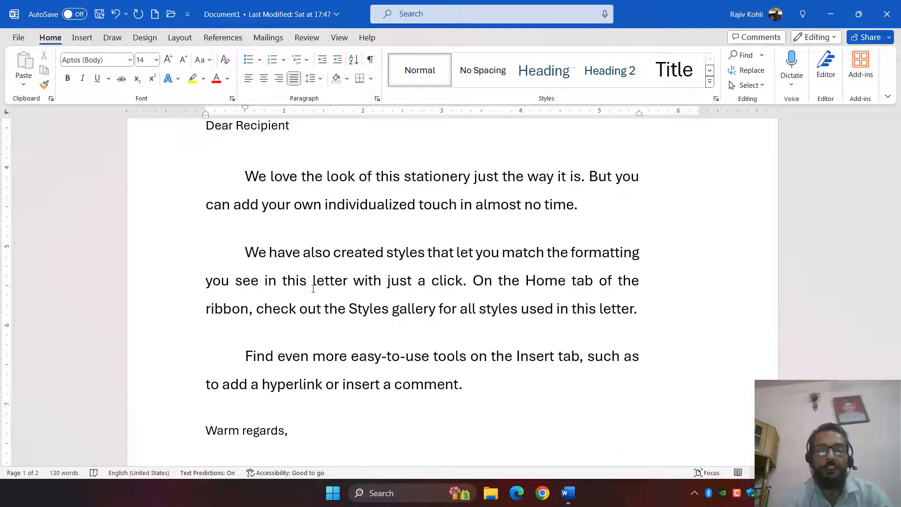
# - Select backwards word by word from "stationery" to the paragraph's start, covering "We love the look of this"
pyautogui.hotkey('ctrl', 'shift', 'Left')
pyautogui.hotkey('ctrl', 'shift', 'Left')
pyautogui.hotkey('ctrl', 'shift', 'Left')
pyautogui.hotkey('ctrl', 'shift', 'Left')
pyautogui.hotkey('ctrl', 'shift', 'Left')
pyautogui.hotkey('ctrl', 'shift', 'Left')
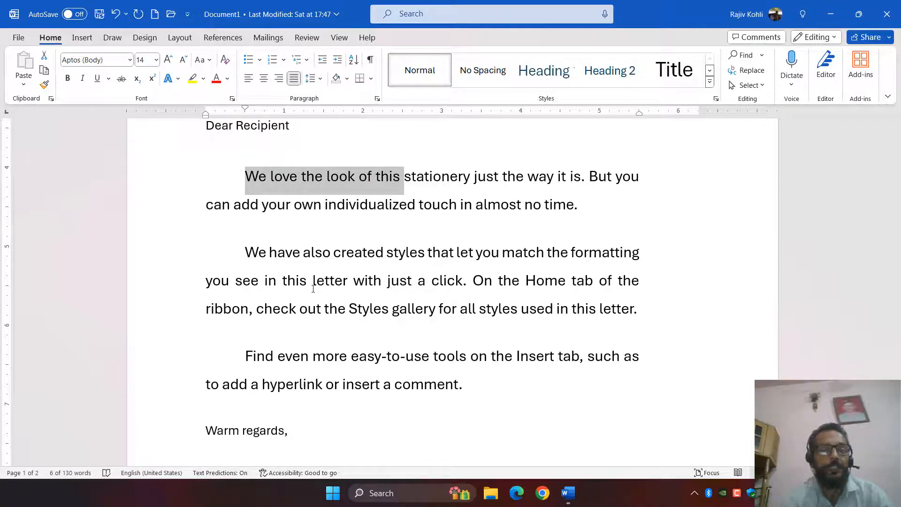
# - Clear the selection and select from "stationery" to the end of the first body paragraph in one go
pyautogui.press('Right')
pyautogui.hotkey('ctrl', 'shift', 'Down')
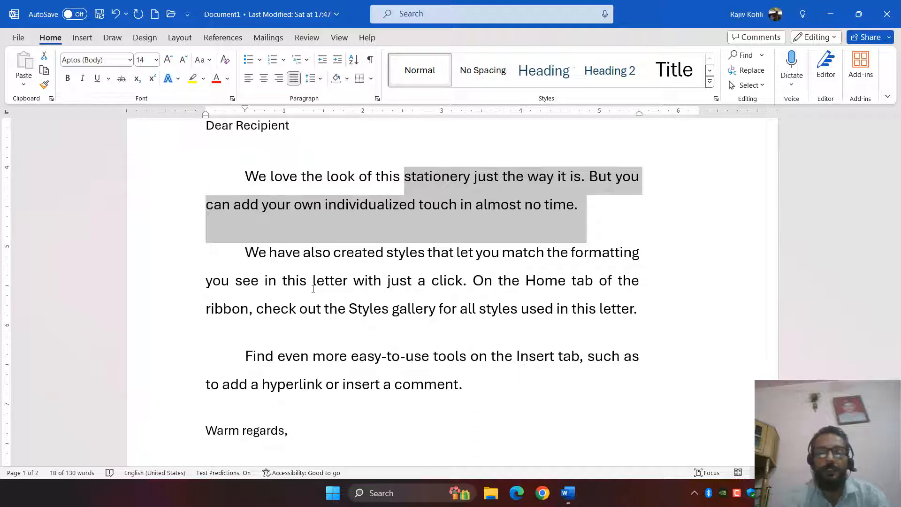
# - Move to the start of the second body paragraph, select the whole paragraph and collapse the selection to its start
pyautogui.press('Down')
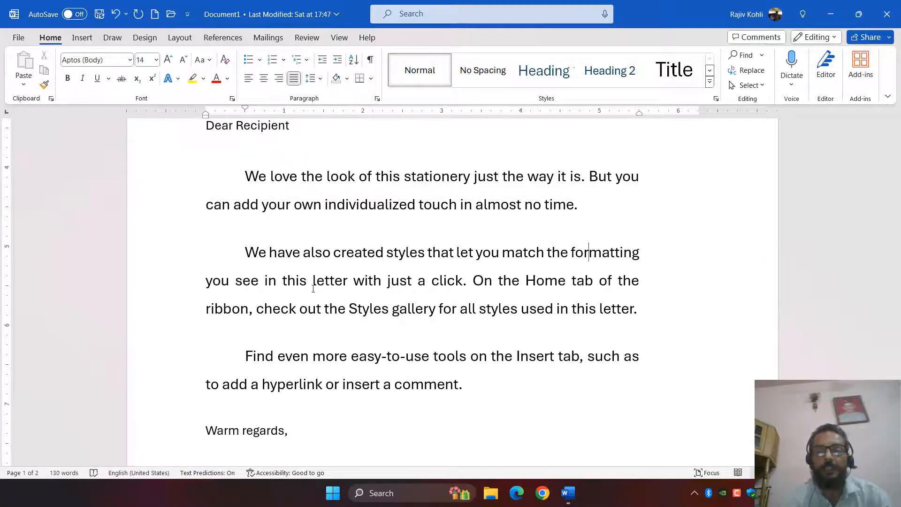
pyautogui.press('Home')
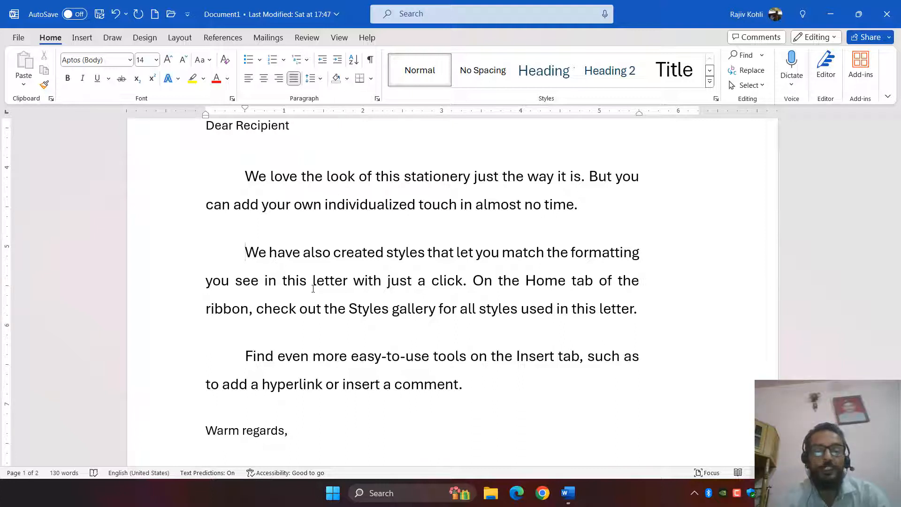
pyautogui.tripleClick(313, 288)
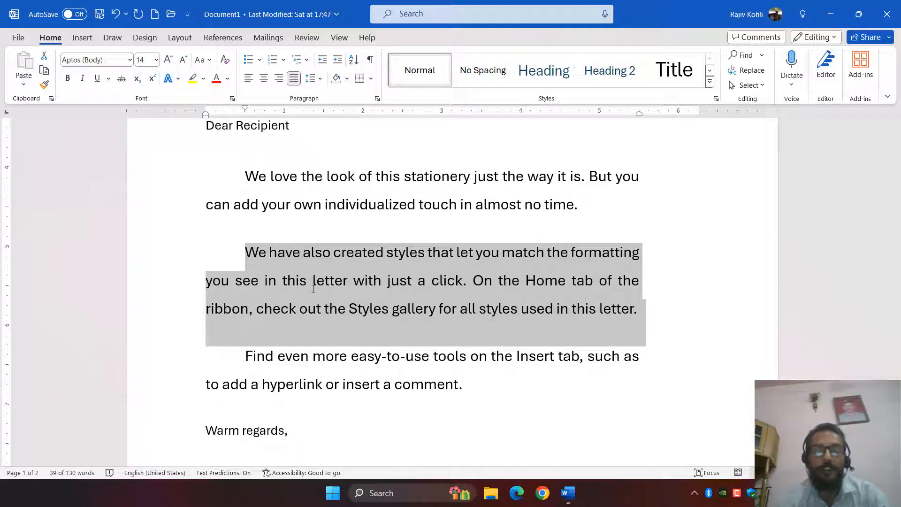
pyautogui.press('Left')
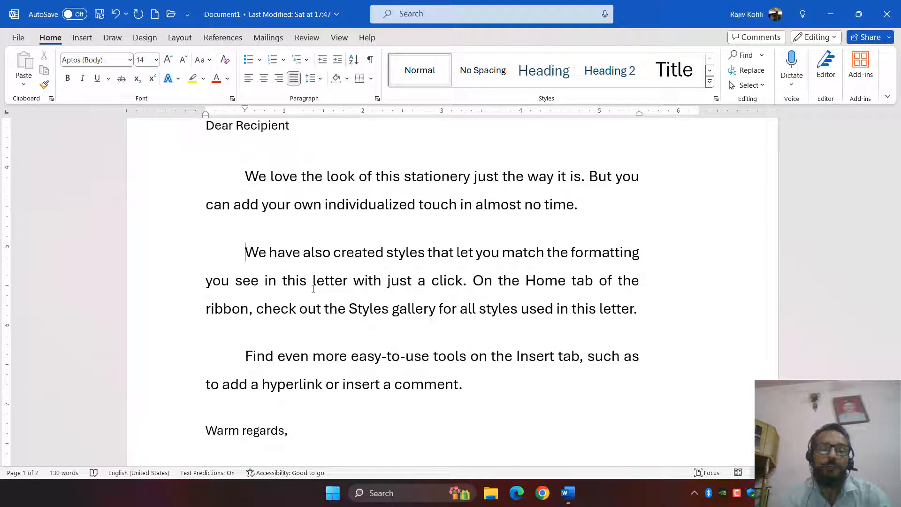
# - Select the entire first body paragraph upwards from the start of the second paragraph, and clear the selection
pyautogui.hotkey('ctrl', 'shift', 'Up')
pyautogui.hotkey('ctrl', 'shift', 'Up')
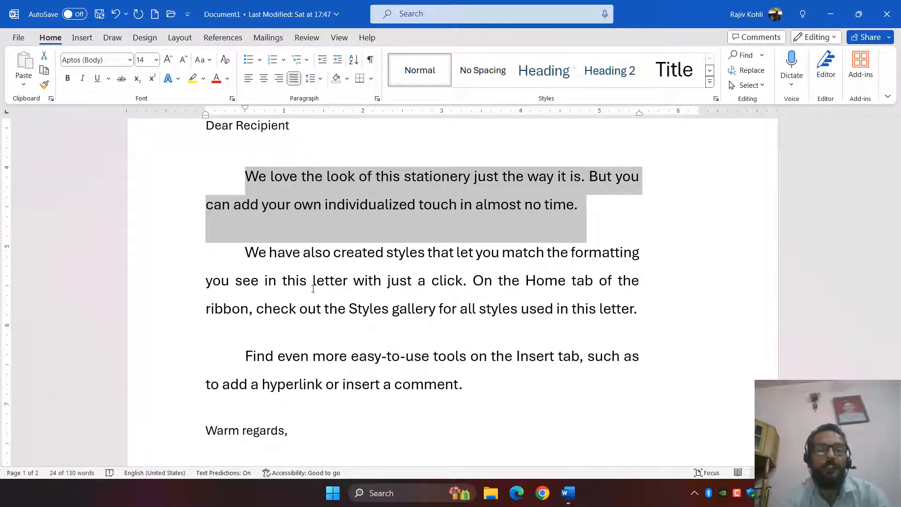
pyautogui.press('Right')
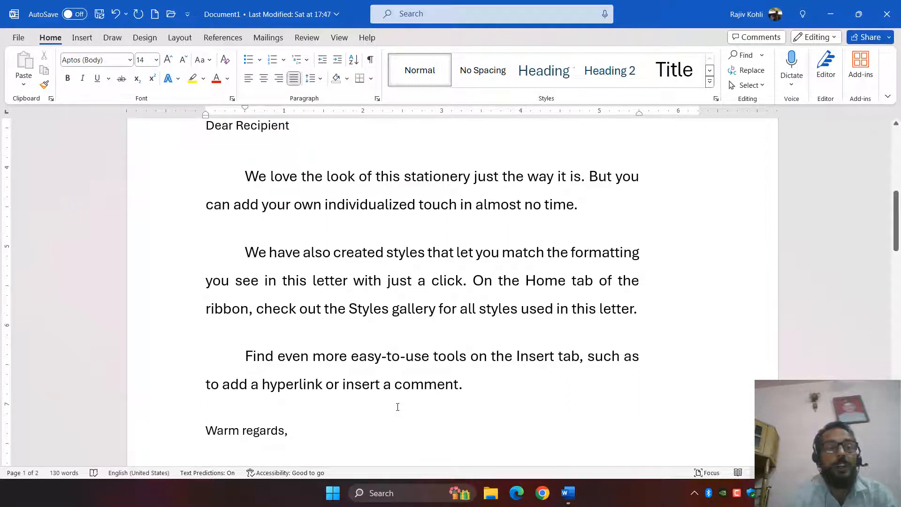
# - Change the page orientation to Landscape using only the keyboard
pyautogui.press('alt')
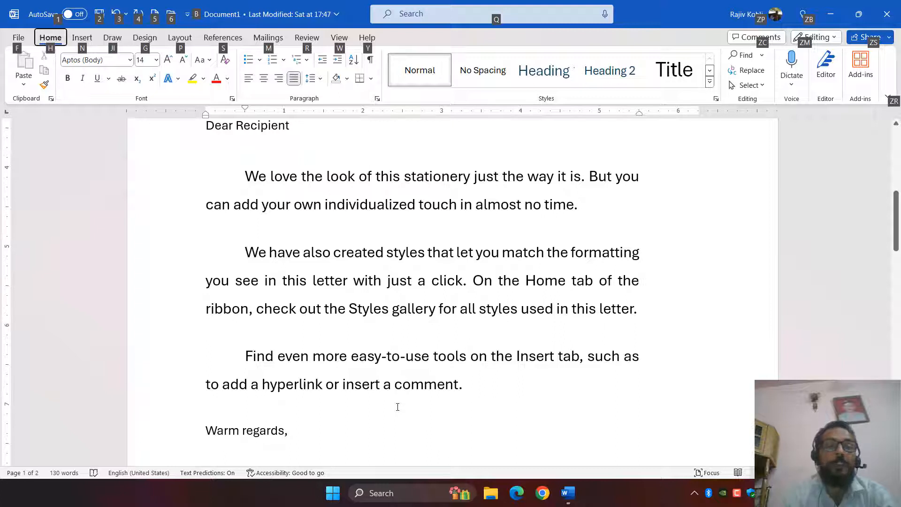
pyautogui.press('p')
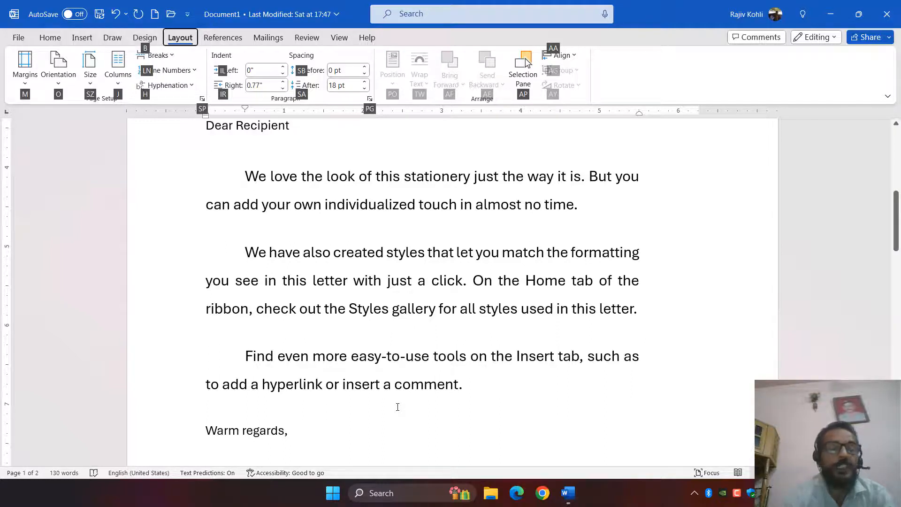
pyautogui.press('o')
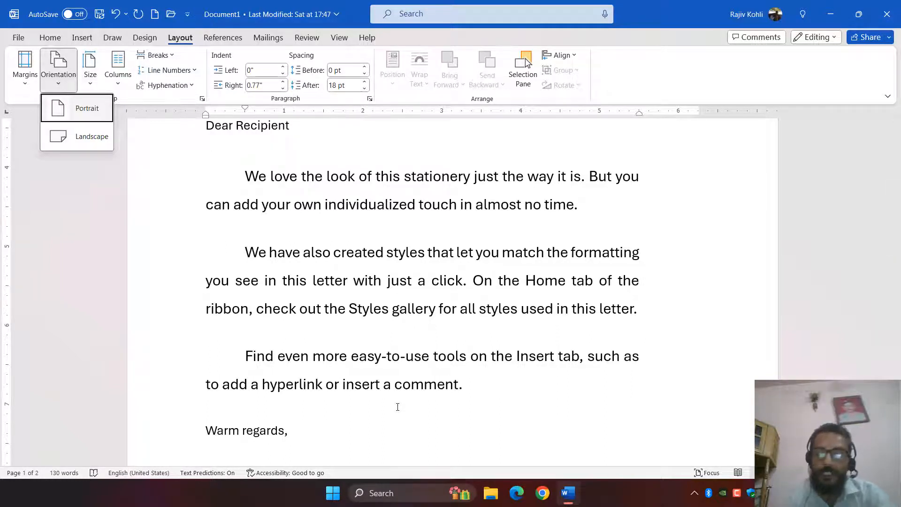
pyautogui.press('Down')
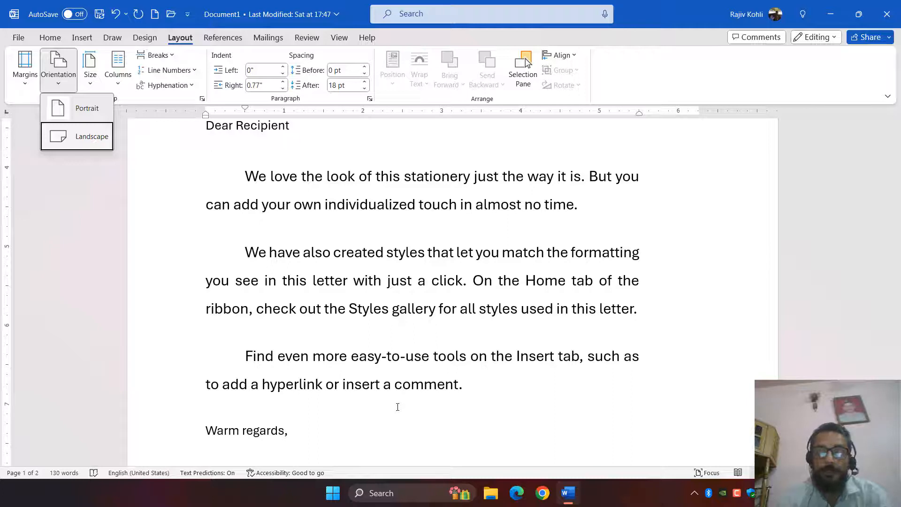
pyautogui.press('Escape')
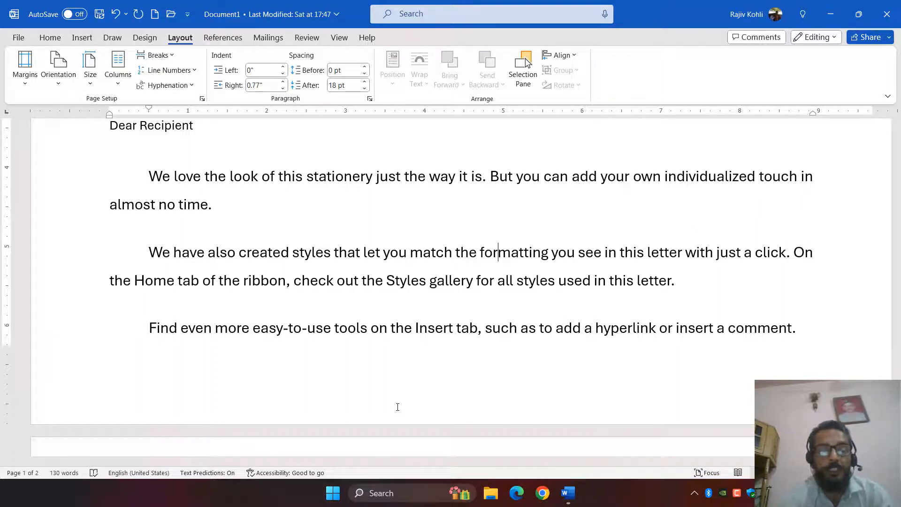
pyautogui.hotkey('ctrl', 's')
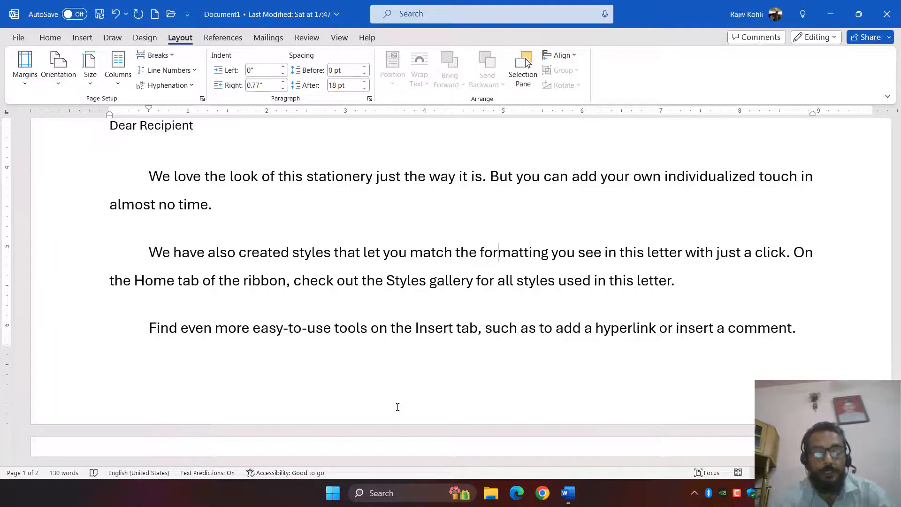
pyautogui.hotkey('ctrl', 's')
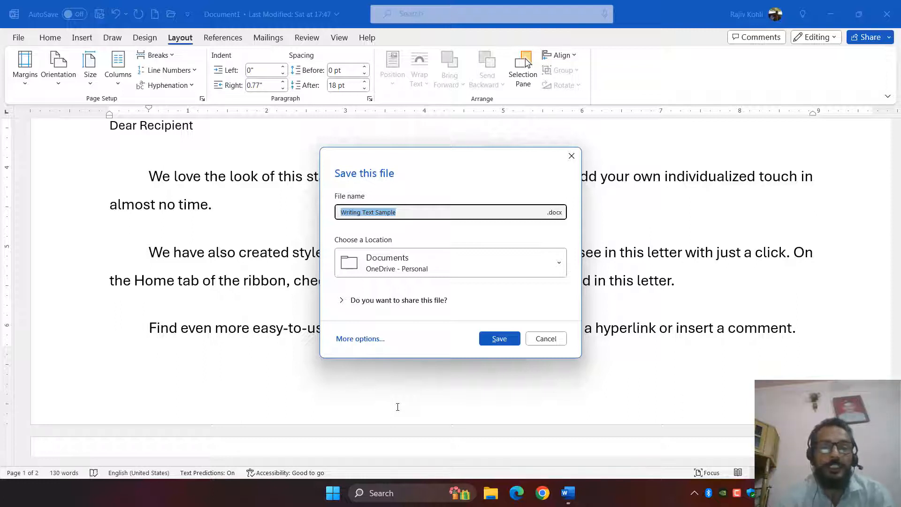
pyautogui.write('Sampl')
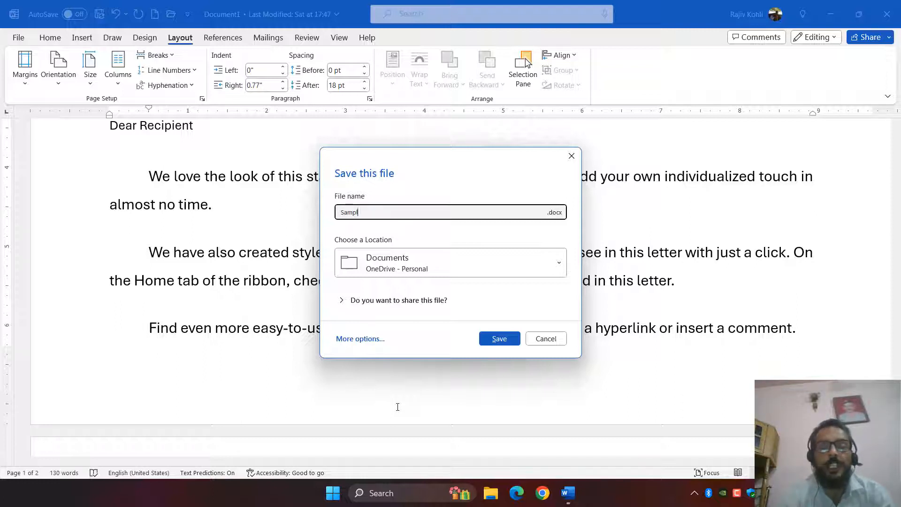
pyautogui.write('e Test')
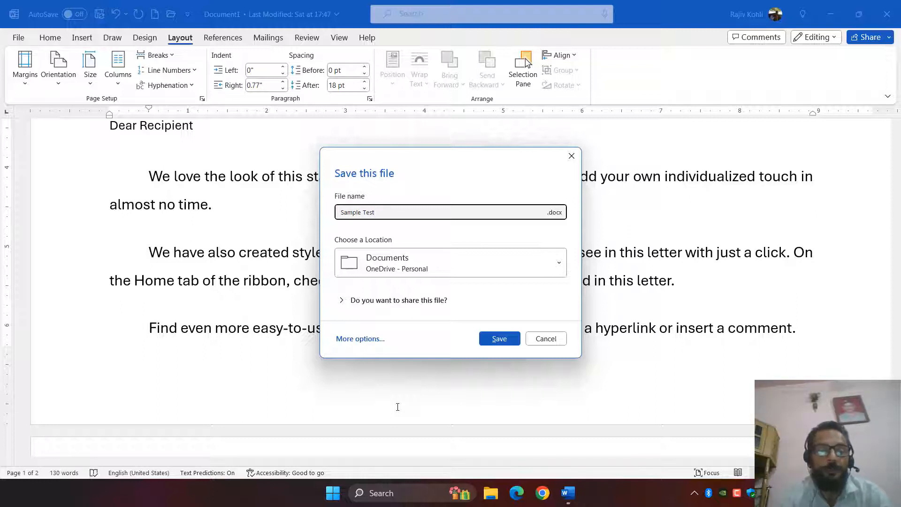
pyautogui.press('Tab')
pyautogui.press('Tab')
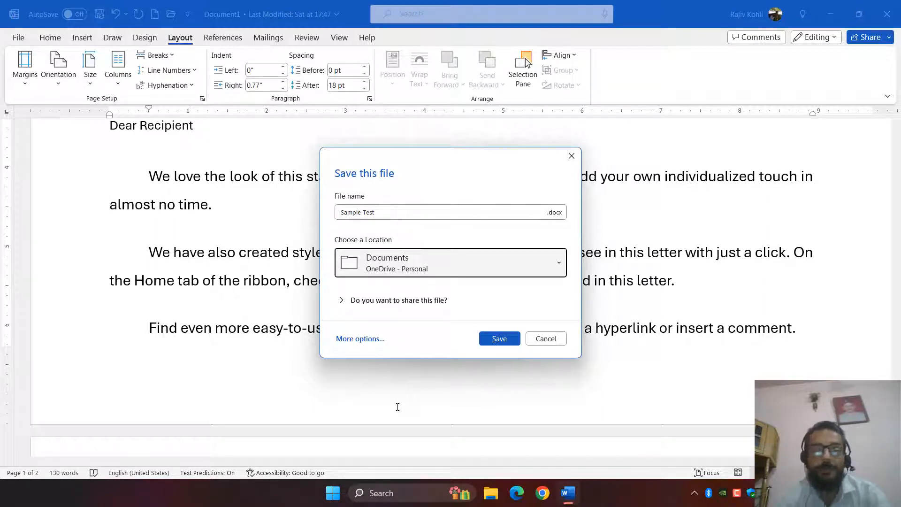
pyautogui.press('Return')
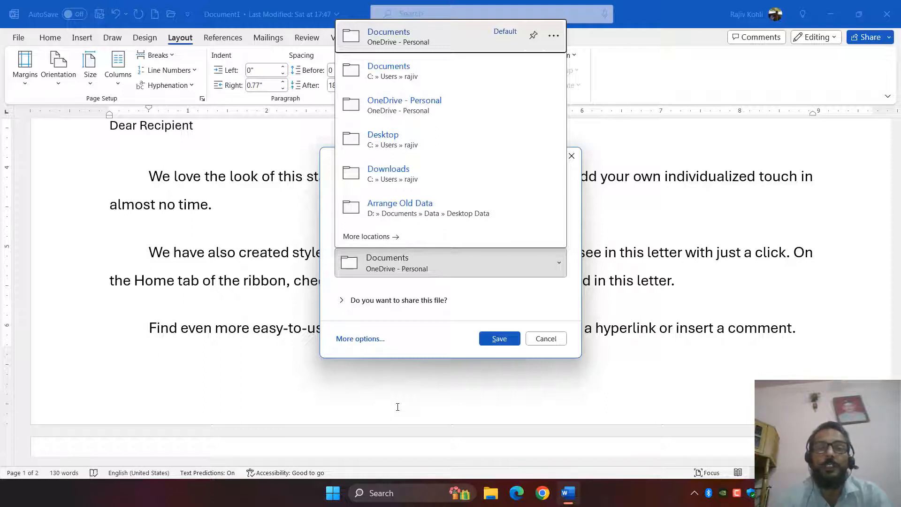
pyautogui.press('Down')
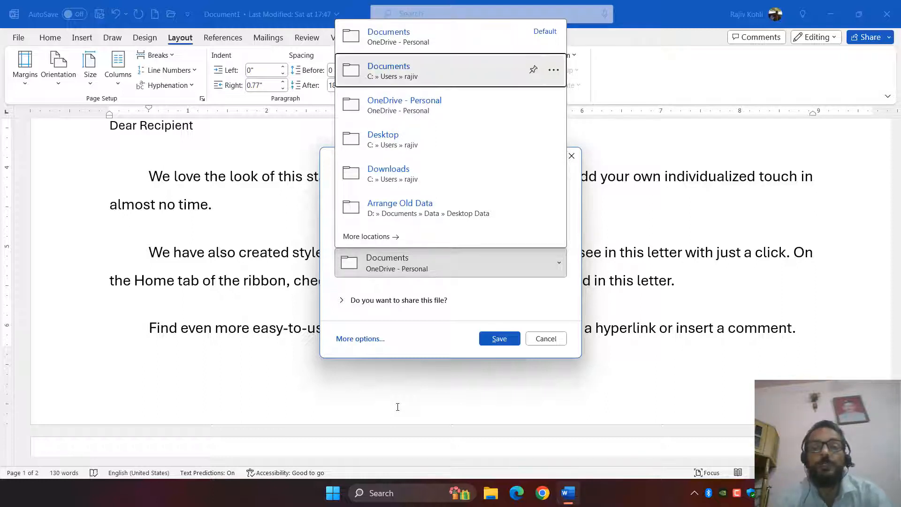
pyautogui.press('Down')
pyautogui.press('Down')
pyautogui.press('Down')
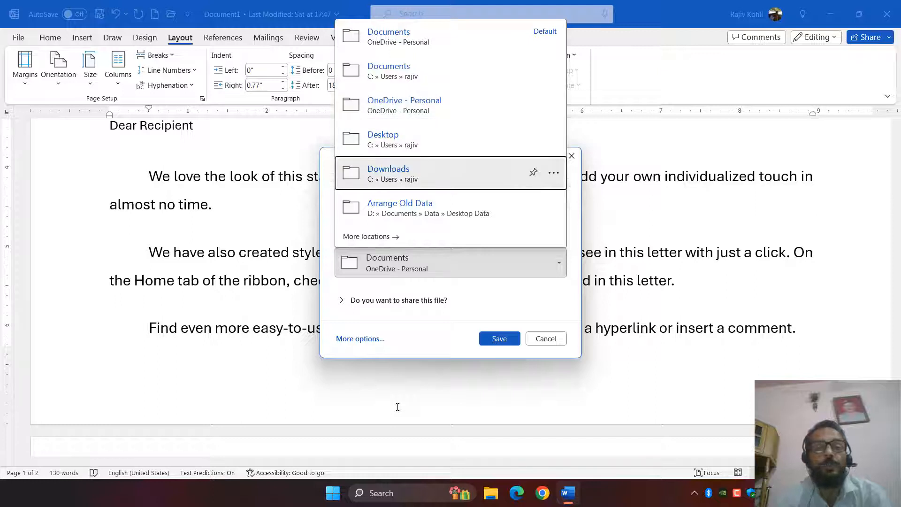
pyautogui.press('Up')
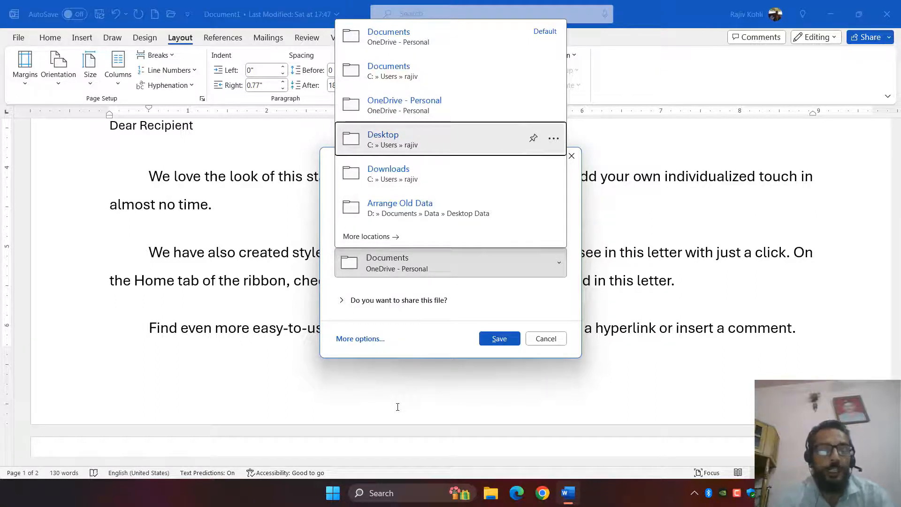
pyautogui.press('Return')
pyautogui.press('Tab')
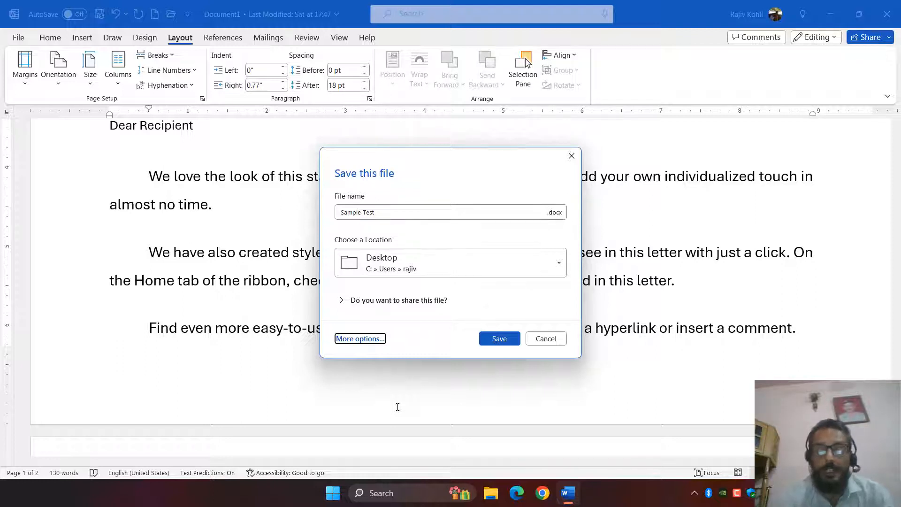
pyautogui.press('Escape')
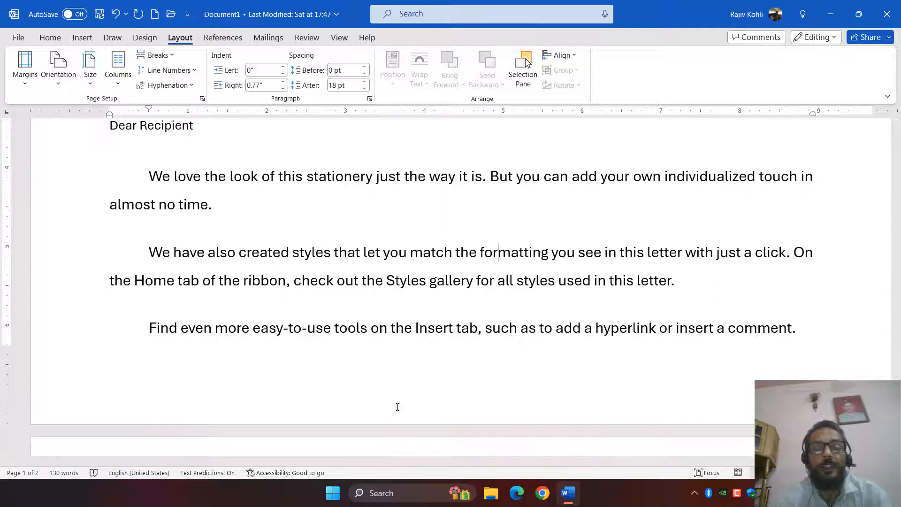
# - Start a Save As for the letter and choose the Documents folder under This PC as the location
pyautogui.press('F12')
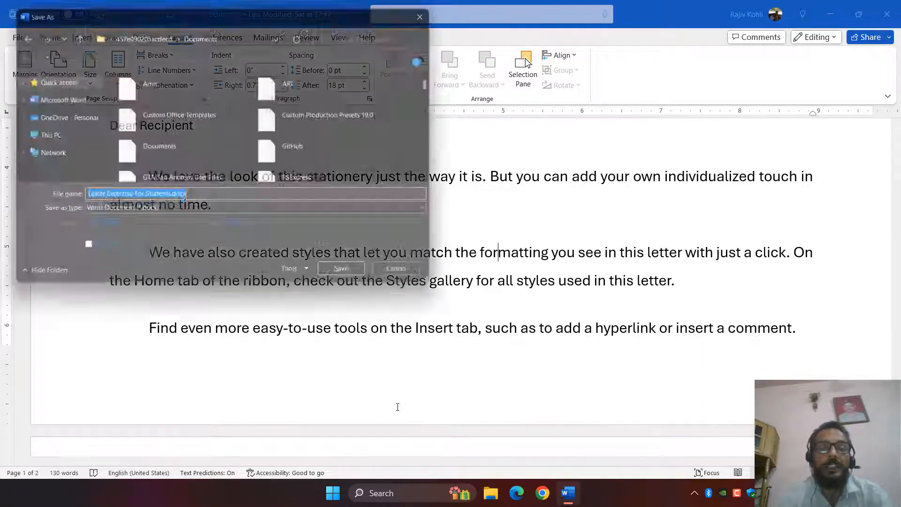
pyautogui.press('Tab')
pyautogui.press('Tab')
pyautogui.press('Tab')
pyautogui.press('Tab')
pyautogui.press('Tab')
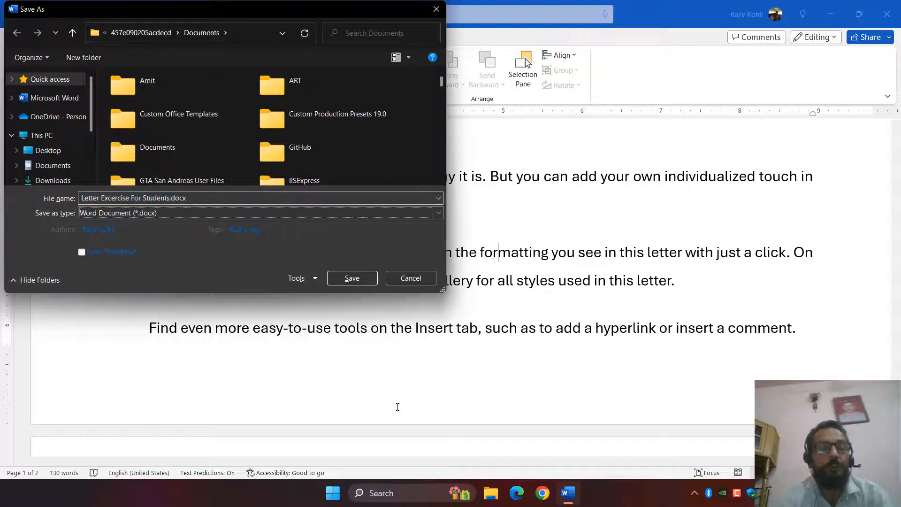
pyautogui.press('Tab')
pyautogui.press('Tab')
pyautogui.press('Tab')
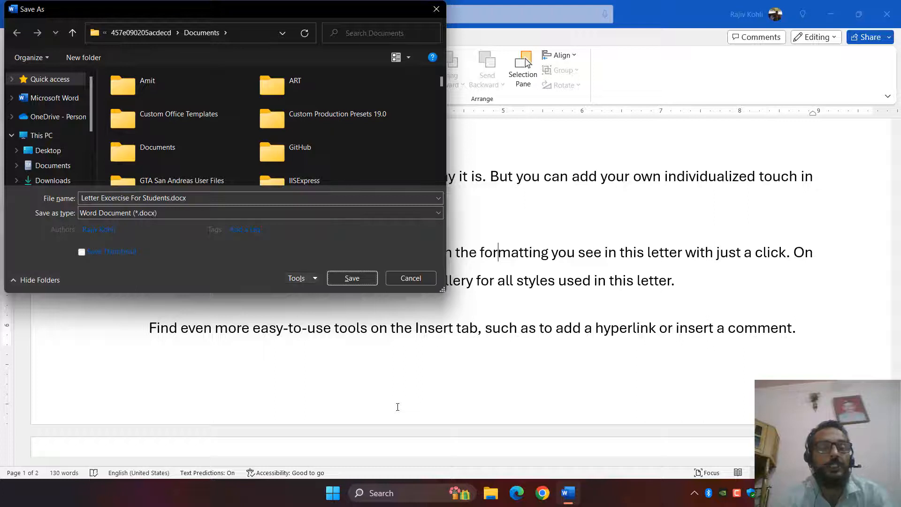
pyautogui.press('Tab')
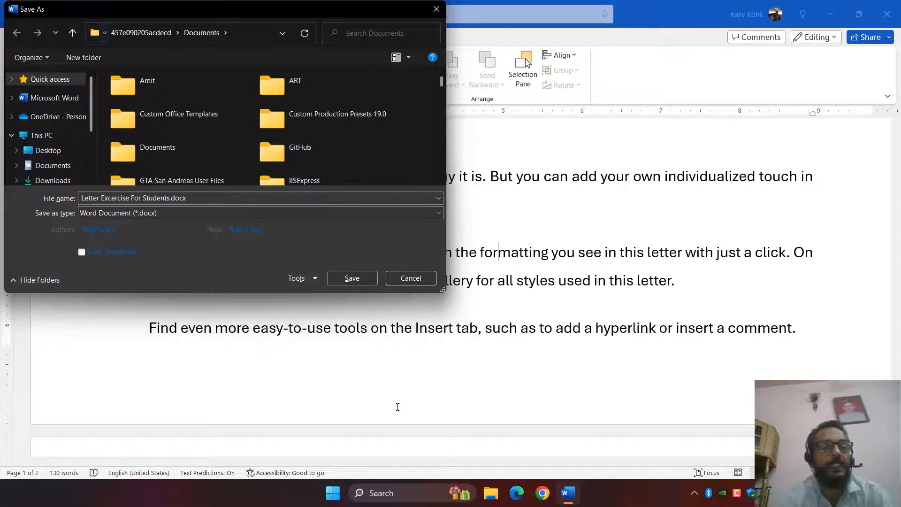
pyautogui.press('Tab')
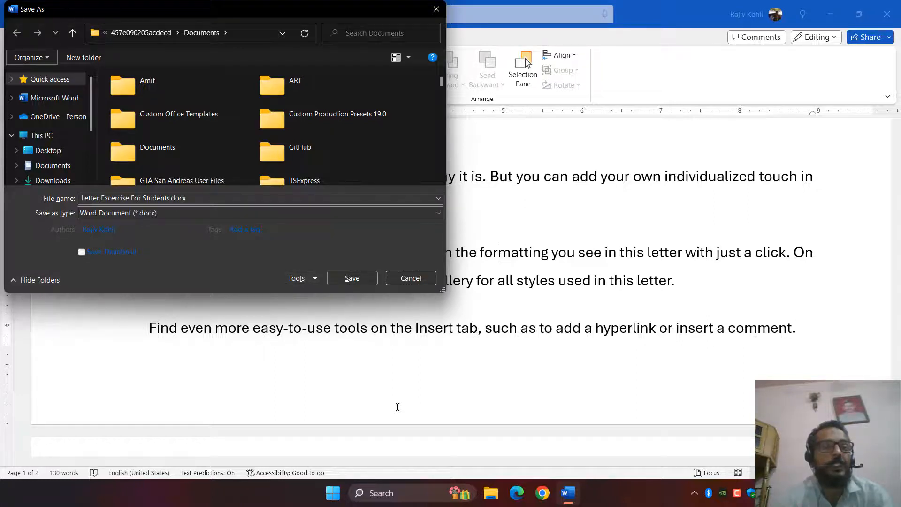
pyautogui.press('Tab')
pyautogui.press('Down')
pyautogui.press('Down')
pyautogui.press('Down')
pyautogui.press('Down')
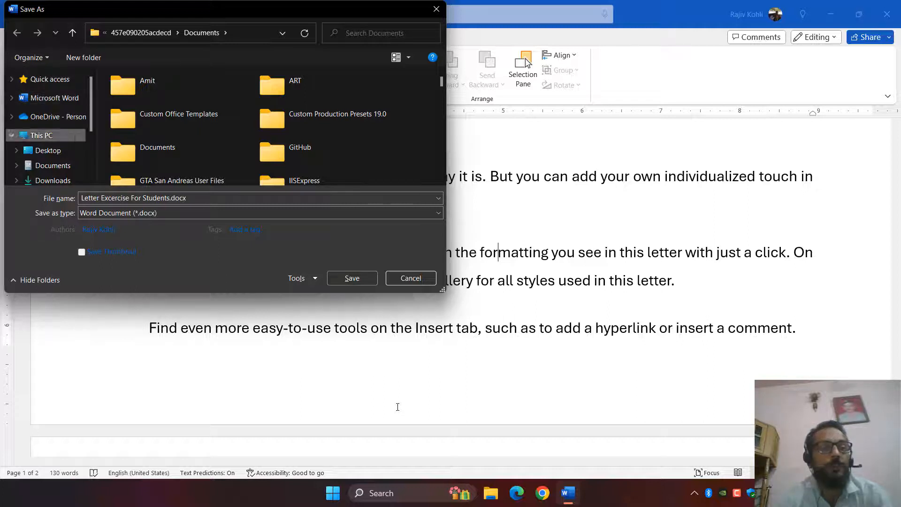
pyautogui.press('Down')
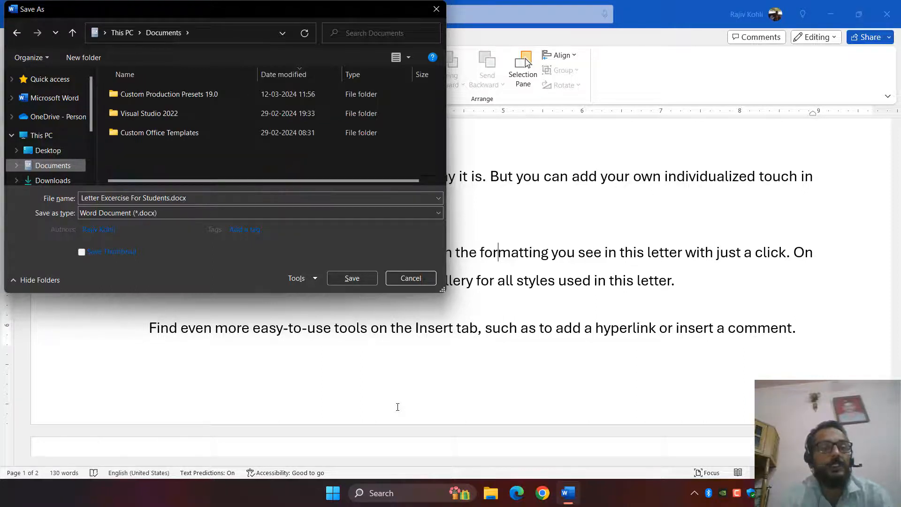
# - Name the file "letter sample" and save it as a Word document
pyautogui.press('Tab')
pyautogui.press('Tab')
pyautogui.press('Tab')
pyautogui.press('Tab')
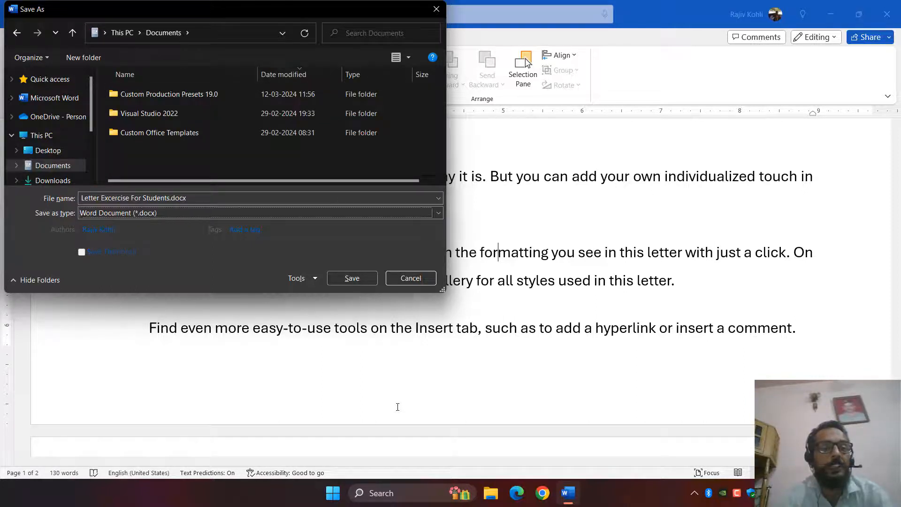
pyautogui.hotkey('shift', 'Tab')
pyautogui.write('l')
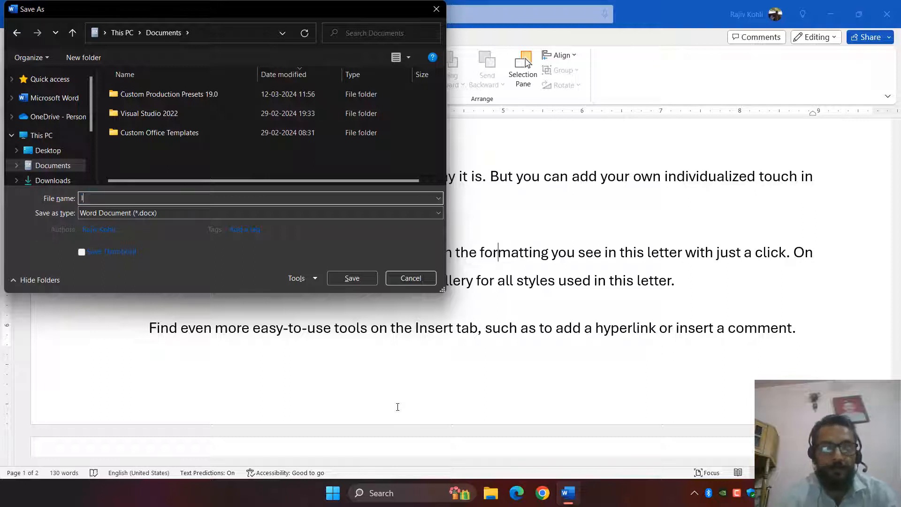
pyautogui.write('etter sampl')
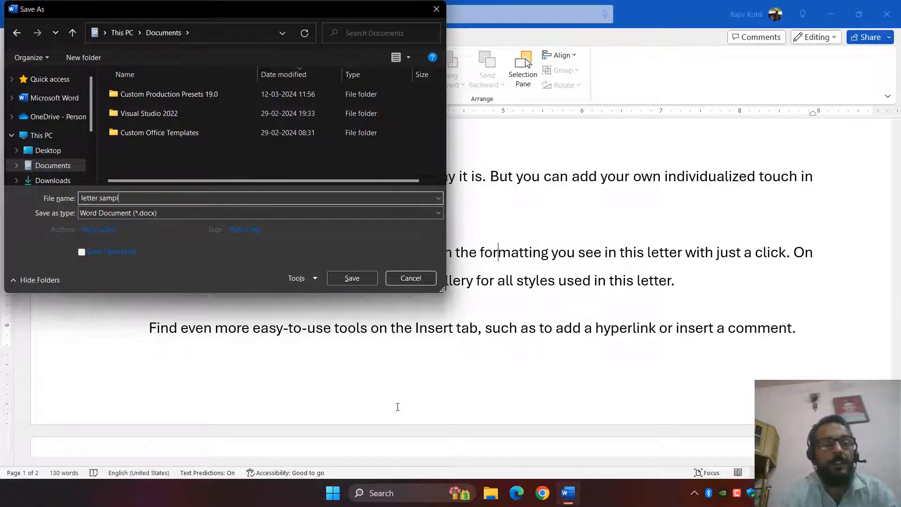
pyautogui.write('e')
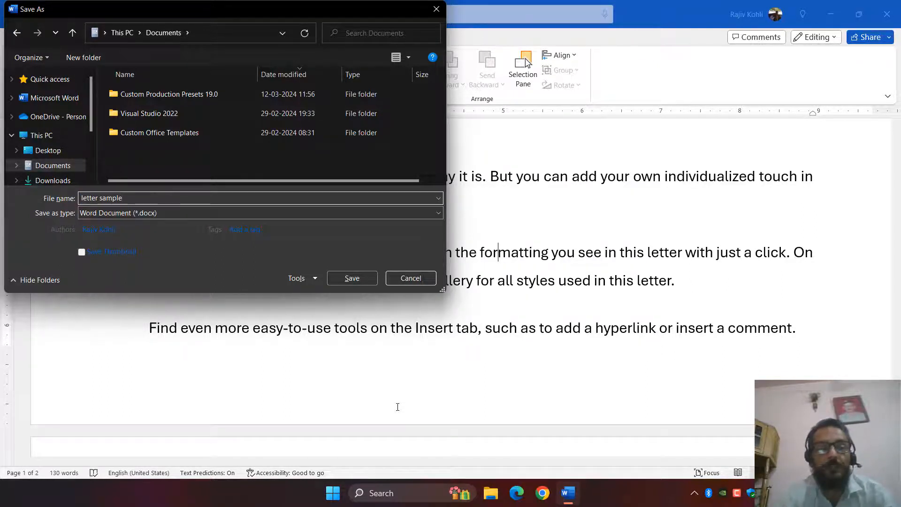
pyautogui.press('Return')
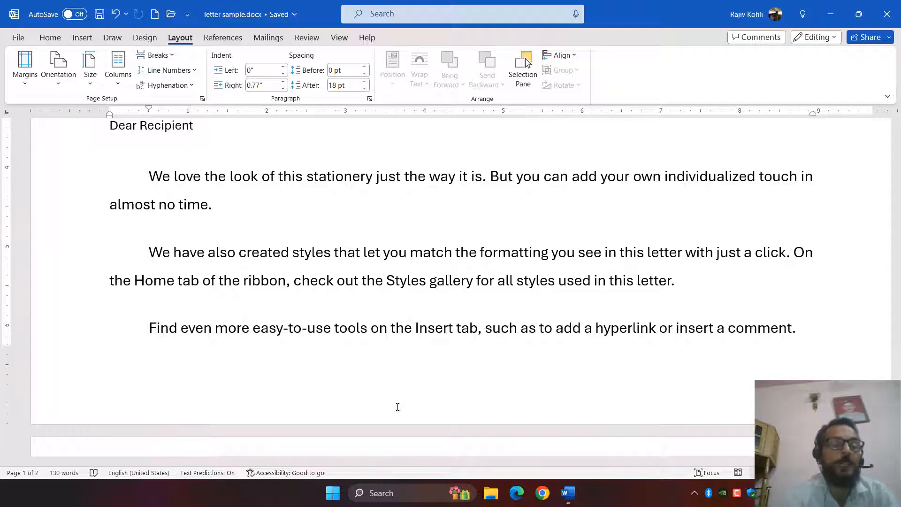
# - Open the Word Options at the Save category
pyautogui.press('F6')
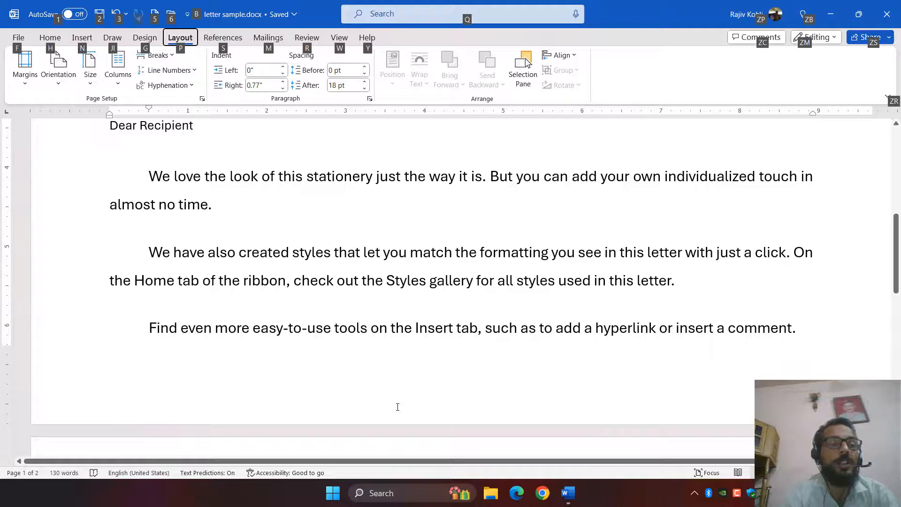
pyautogui.hotkey('alt', 'f')
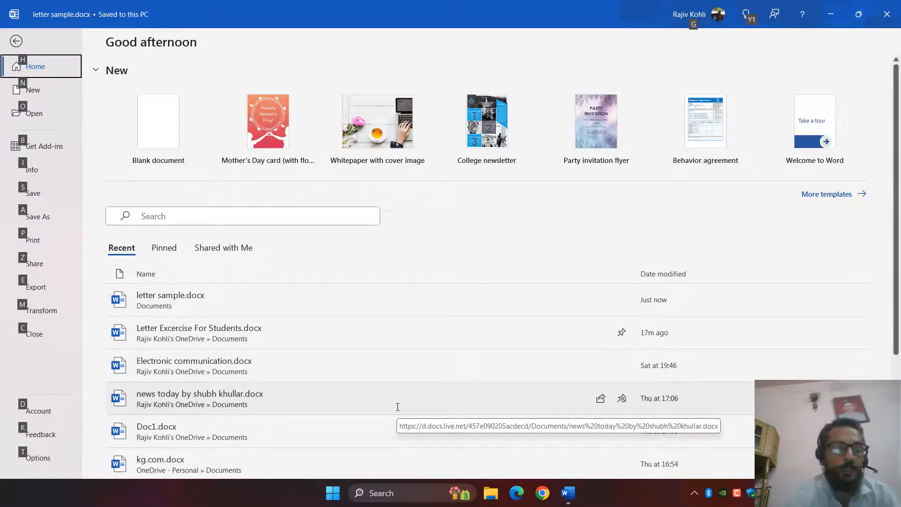
pyautogui.press('t')
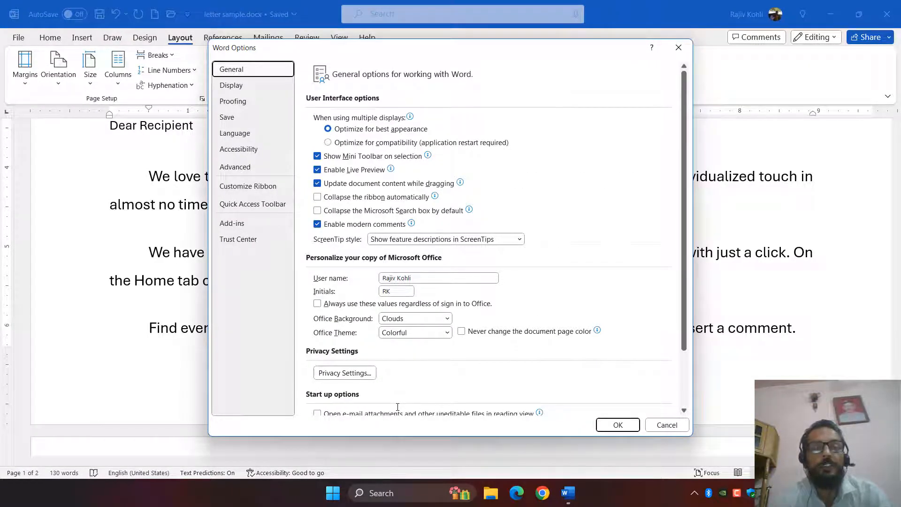
pyautogui.press('Down')
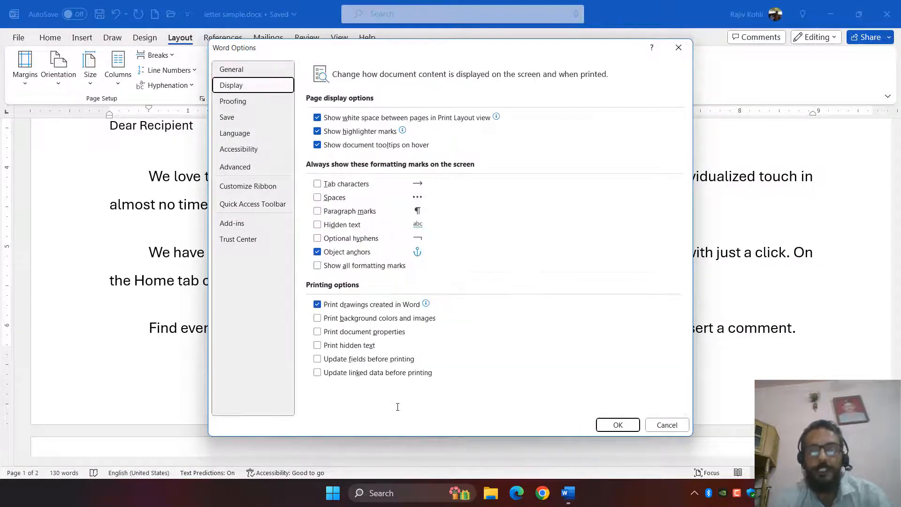
pyautogui.press('Down')
pyautogui.press('Down')
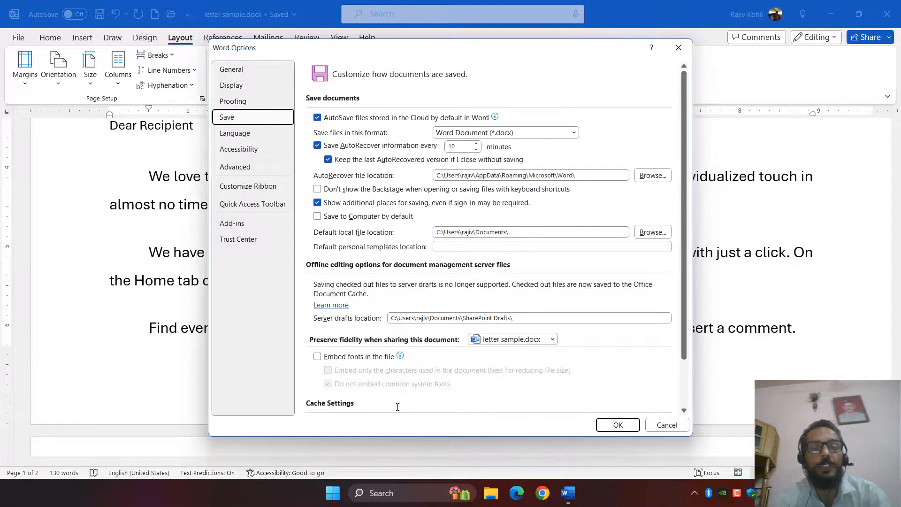
# - Set the interval for saving AutoRecover information to 2 minutes
pyautogui.press('Tab')
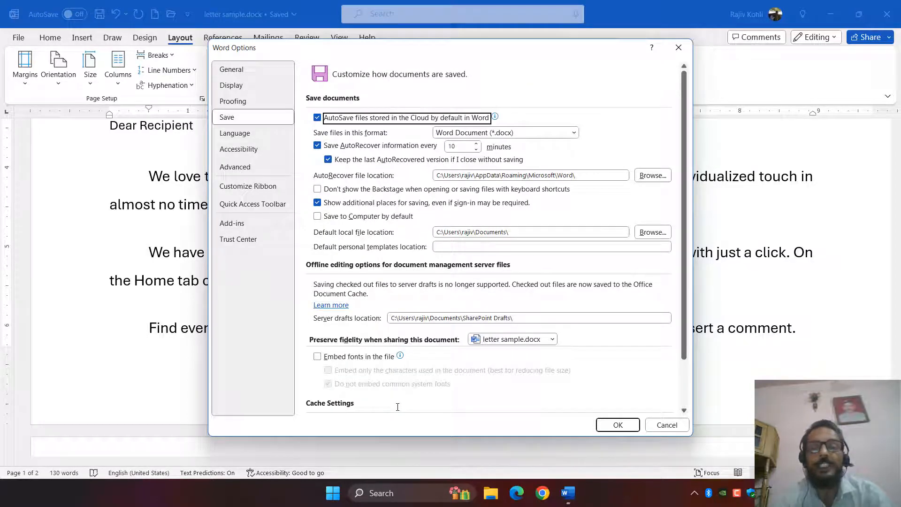
pyautogui.press('Tab')
pyautogui.press('Tab')
pyautogui.press('Tab')
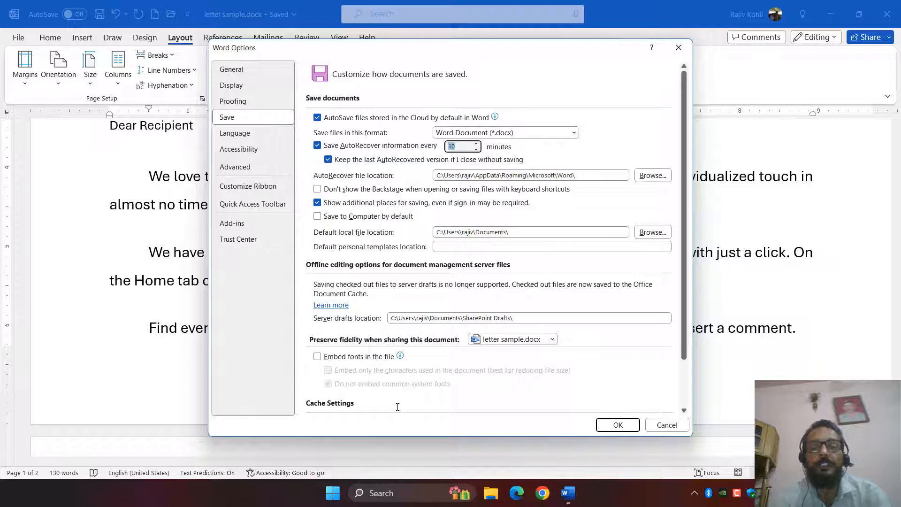
pyautogui.press('Down')
pyautogui.press('Down')
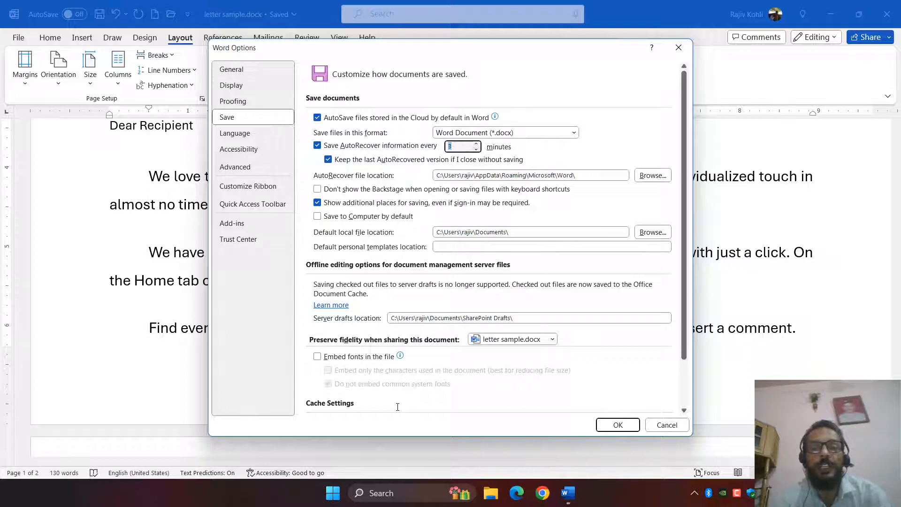
# - Go through the remaining save options without changing them and confirm the Word Options
pyautogui.press('Tab')
pyautogui.press('Tab')
pyautogui.press('Tab')
pyautogui.press('Tab')
pyautogui.press('Tab')
pyautogui.press('Tab')
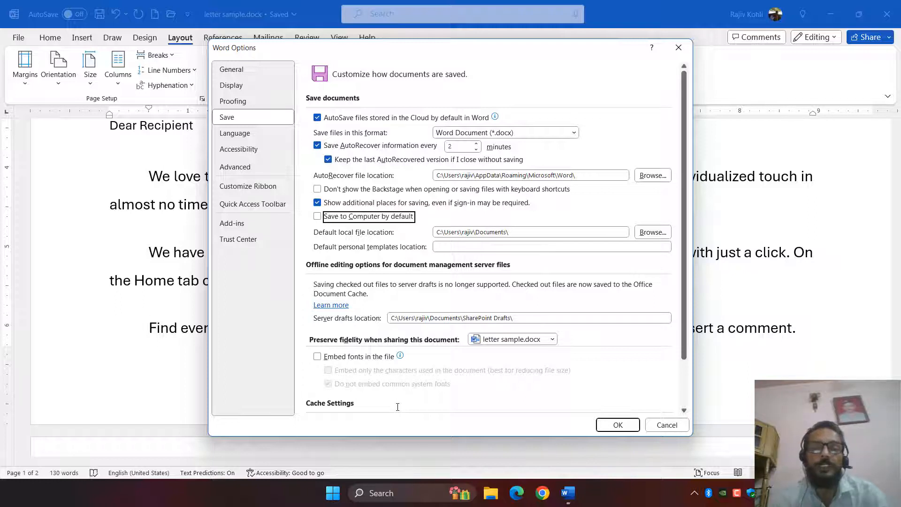
pyautogui.press('Tab')
pyautogui.press('Tab')
pyautogui.press('Tab')
pyautogui.press('Tab')
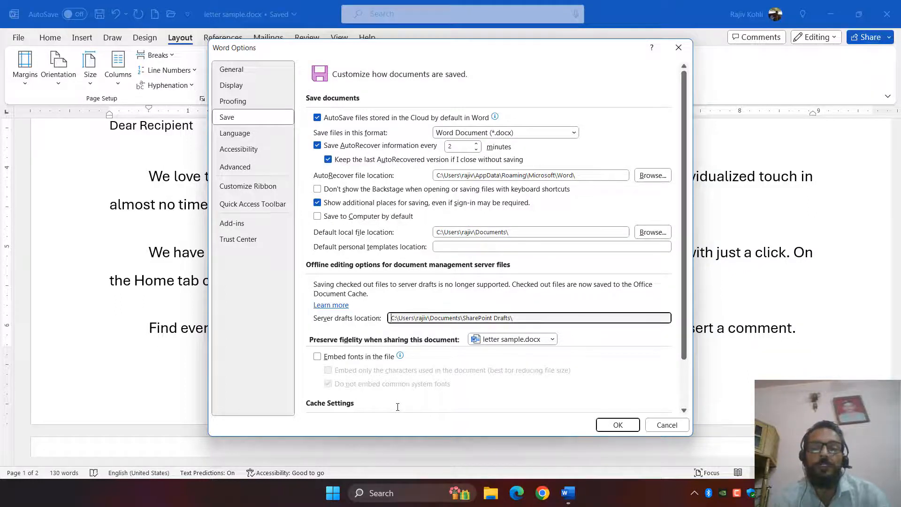
pyautogui.press('Tab')
pyautogui.press('Tab')
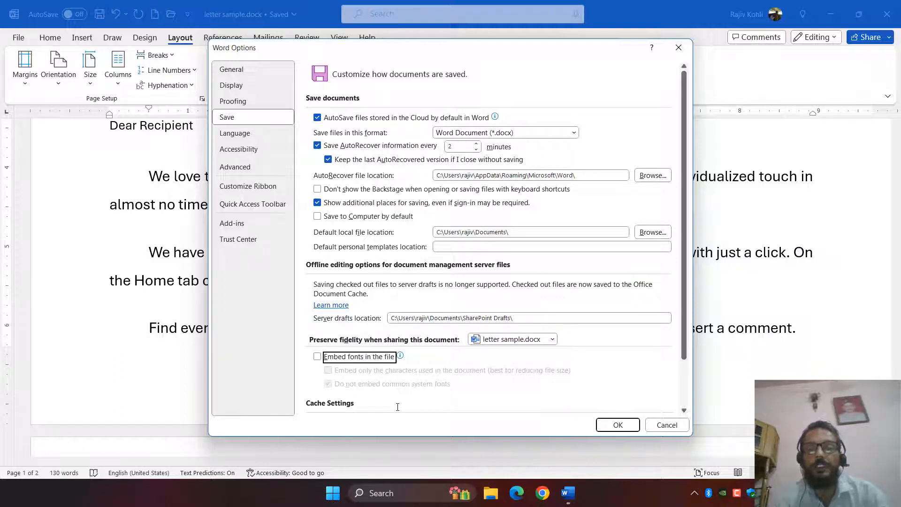
pyautogui.press('Tab')
pyautogui.press('Tab')
pyautogui.press('Tab')
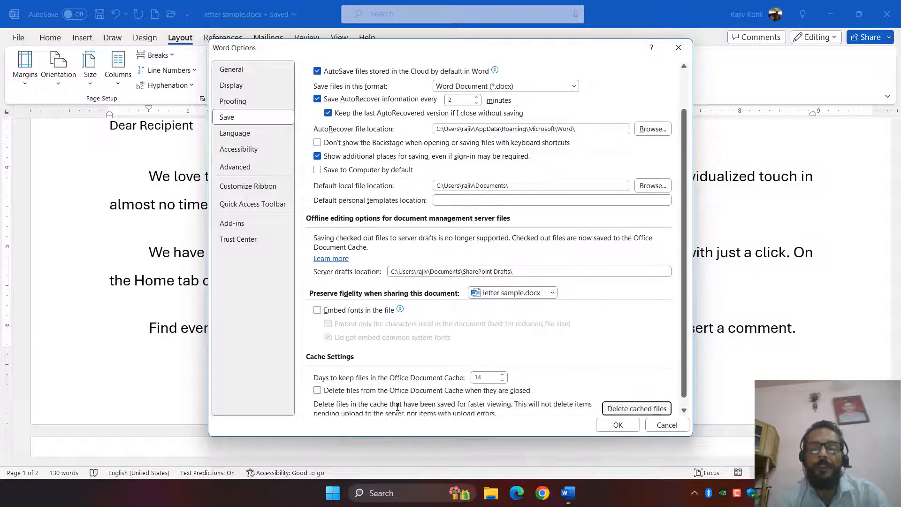
pyautogui.press('Tab')
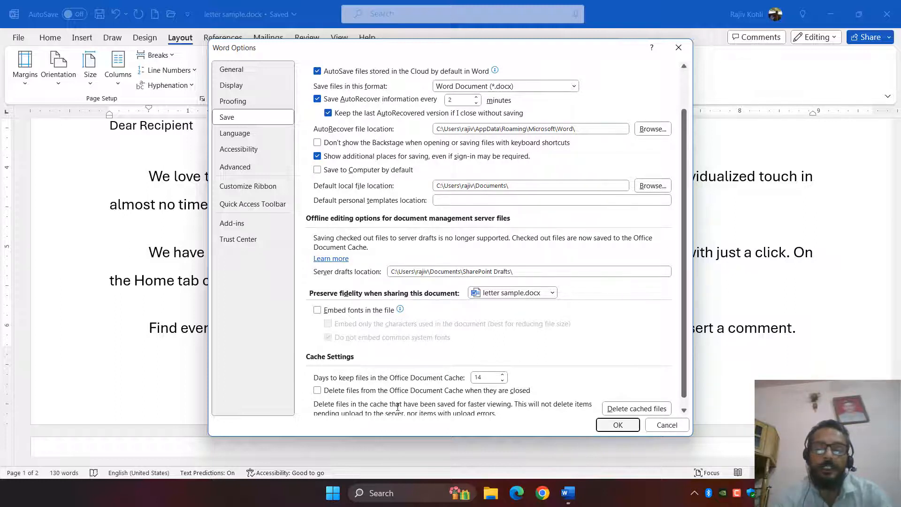
pyautogui.press('Return')
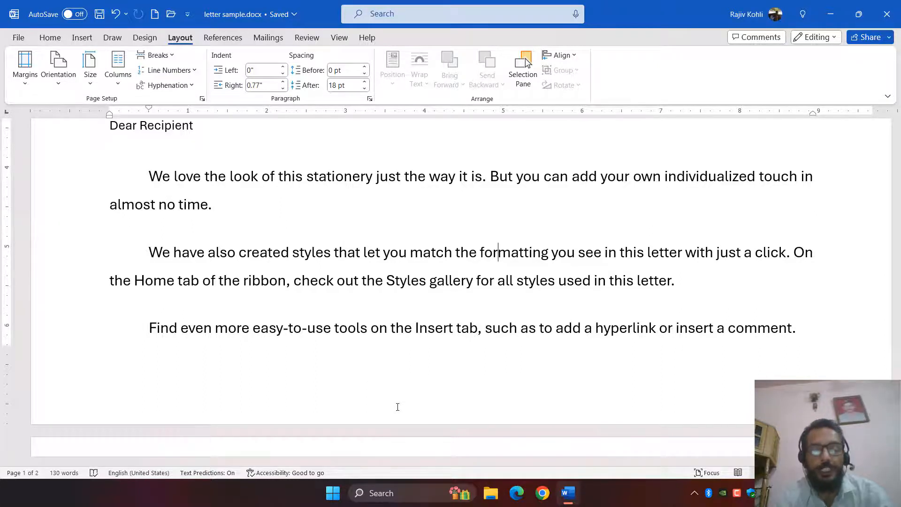
# - Close the letter, and create a new blank document and close it again
pyautogui.hotkey('ctrl', 'w')
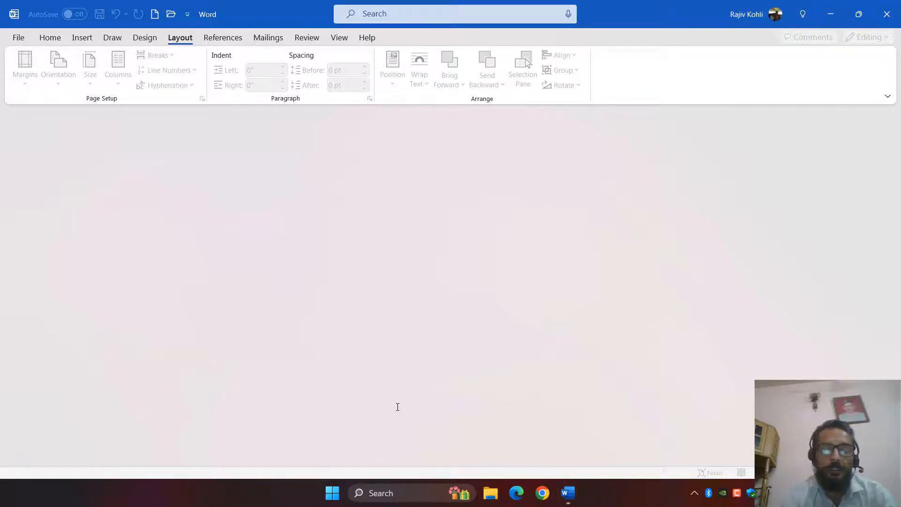
pyautogui.hotkey('ctrl', 'n')
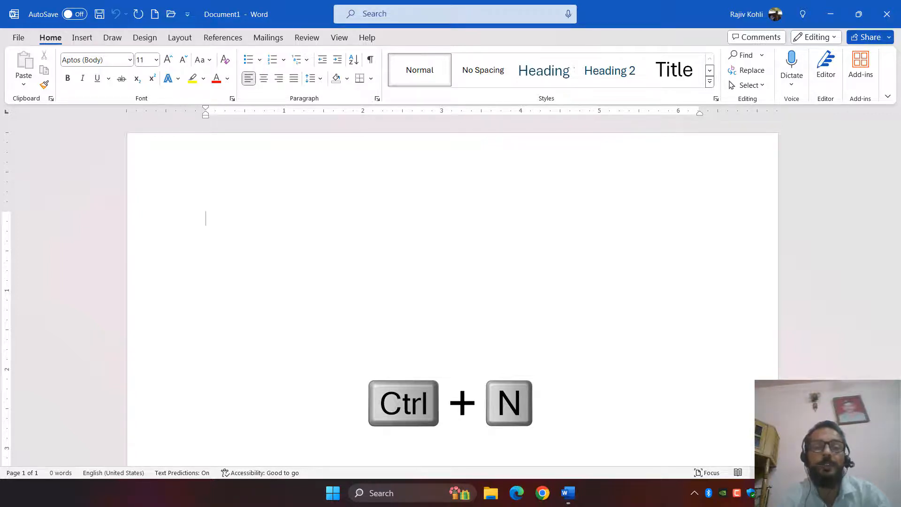
pyautogui.hotkey('ctrl', 'w')
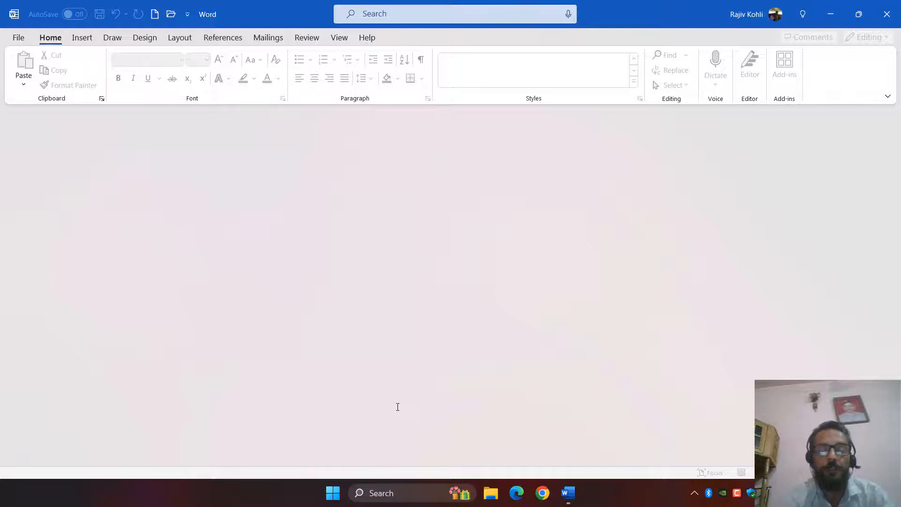
# - Search the recent files for "samp" and open "letter sample.docx"
pyautogui.hotkey('ctrl', 'o')
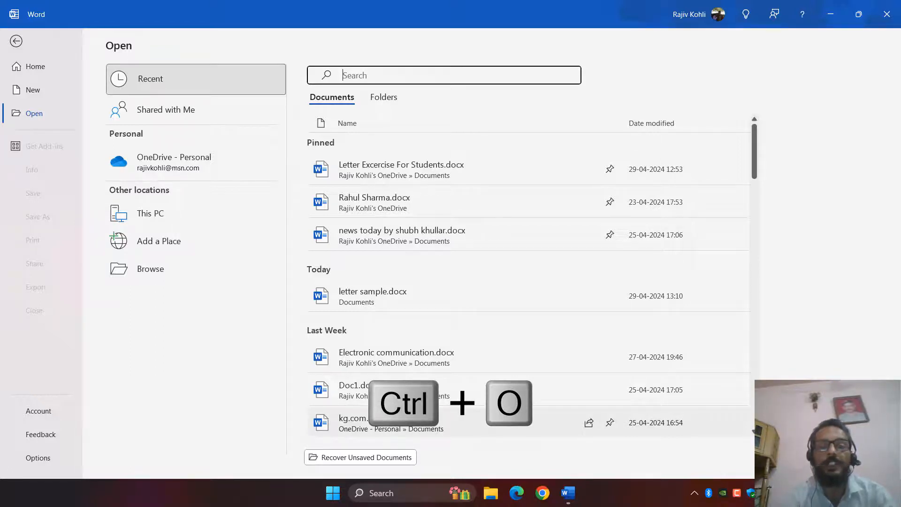
pyautogui.write('let')
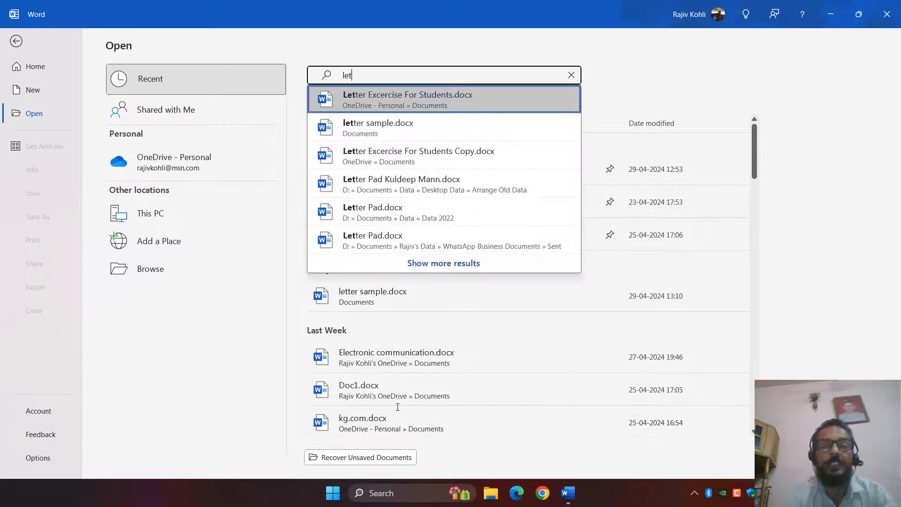
pyautogui.write('te')
pyautogui.press('BackSpace')
pyautogui.press('BackSpace')
pyautogui.press('BackSpace')
pyautogui.press('BackSpace')
pyautogui.press('BackSpace')
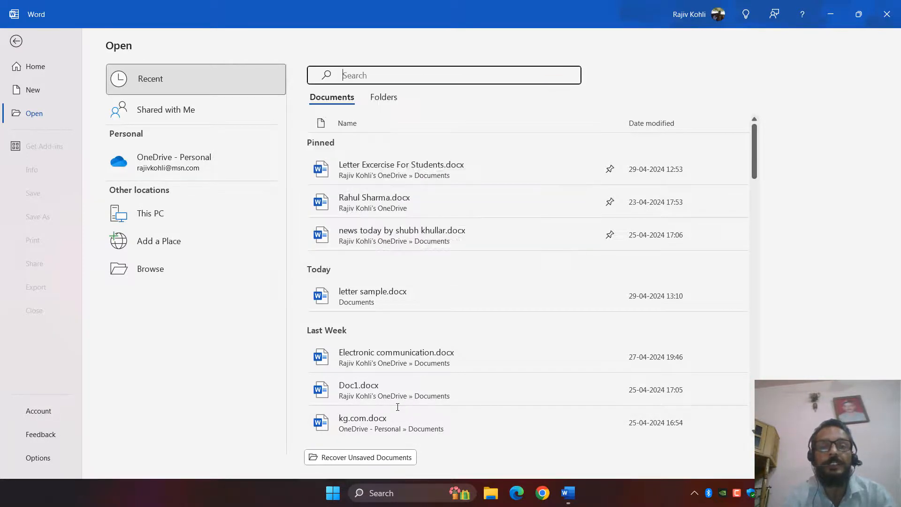
pyautogui.write('samp')
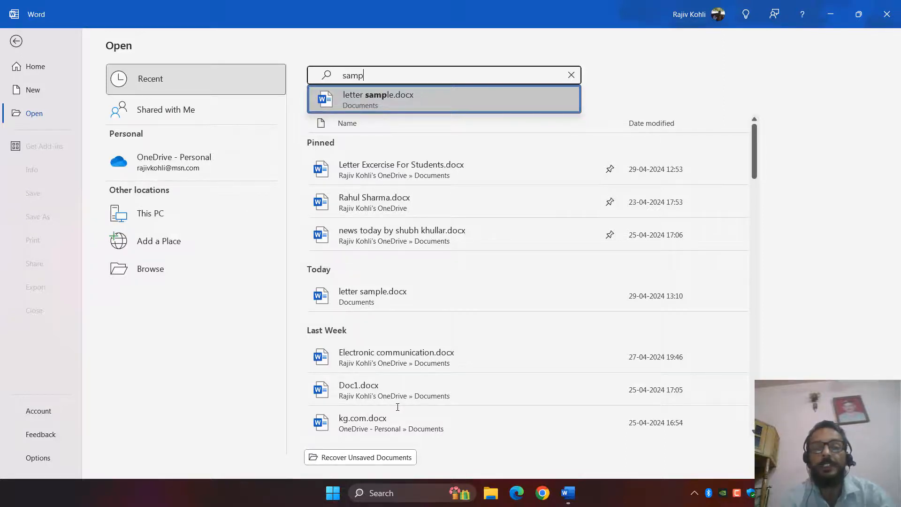
pyautogui.press('Return')
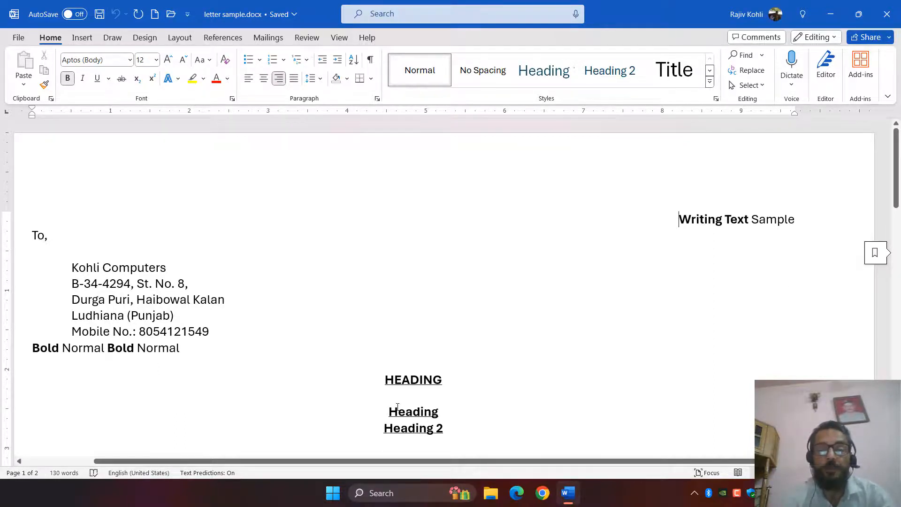
# - Look through the opened letter down to its closing and back up to the "Writing Text Sample" line
pyautogui.press('Down')
pyautogui.press('Down')
pyautogui.press('Down')
pyautogui.press('Down')
pyautogui.scroll(-10, 397, 408)
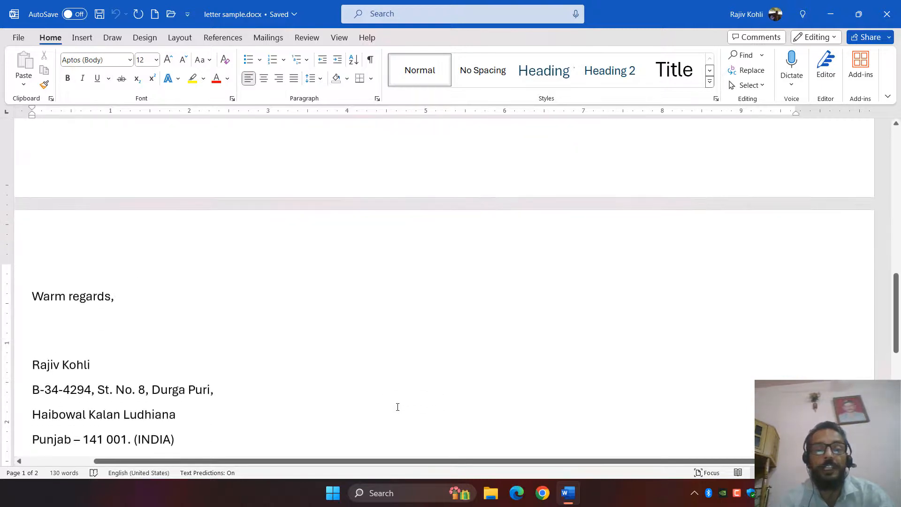
pyautogui.hotkey('ctrl', 'End')
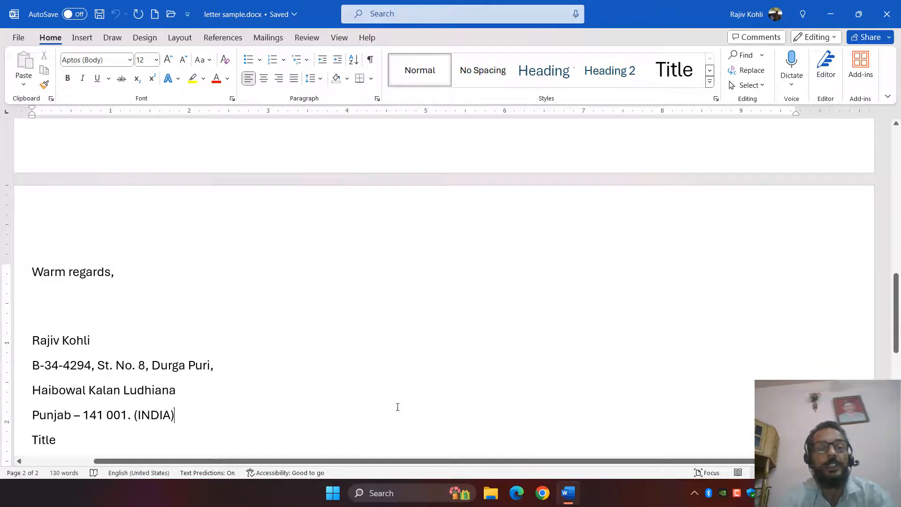
pyautogui.press('Up')
pyautogui.press('Up')
pyautogui.press('Up')
pyautogui.press('Up')
pyautogui.press('Up')
pyautogui.press('Up')
pyautogui.press('Up')
pyautogui.press('Up')
pyautogui.press('Up')
pyautogui.press('Up')
pyautogui.press('Up')
pyautogui.press('Up')
pyautogui.press('Up')
pyautogui.press('Up')
pyautogui.press('Up')
pyautogui.press('Up')
pyautogui.press('Up')
pyautogui.press('Up')
pyautogui.press('Up')
pyautogui.press('Up')
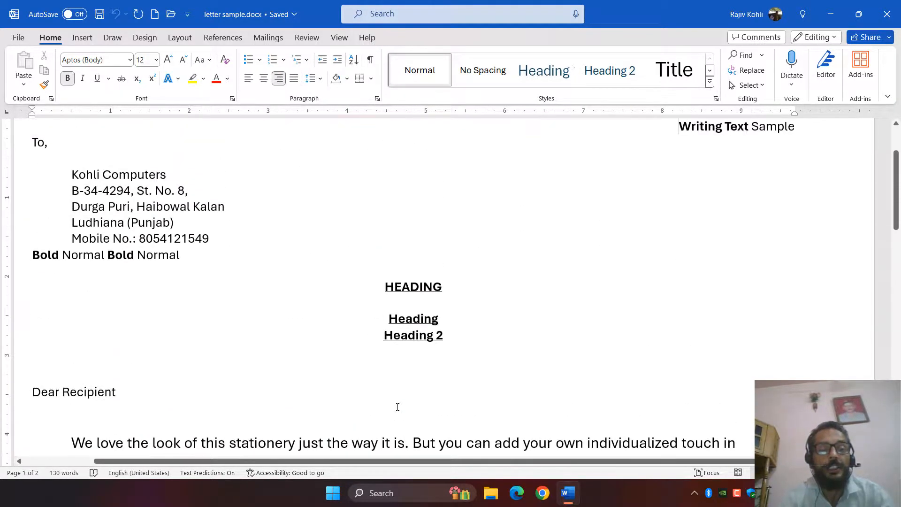
# - Delete the entire text of the letter and undo the deletion
pyautogui.hotkey('ctrl', 'a')
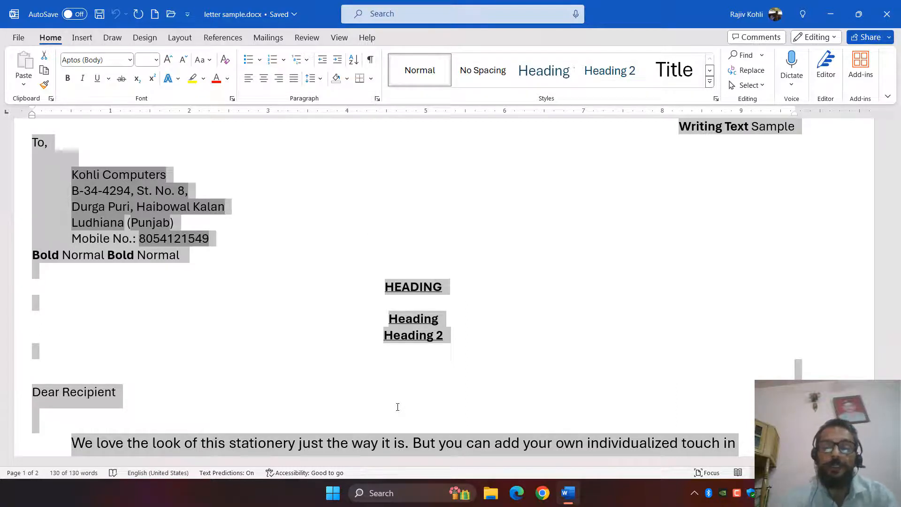
pyautogui.press('Delete')
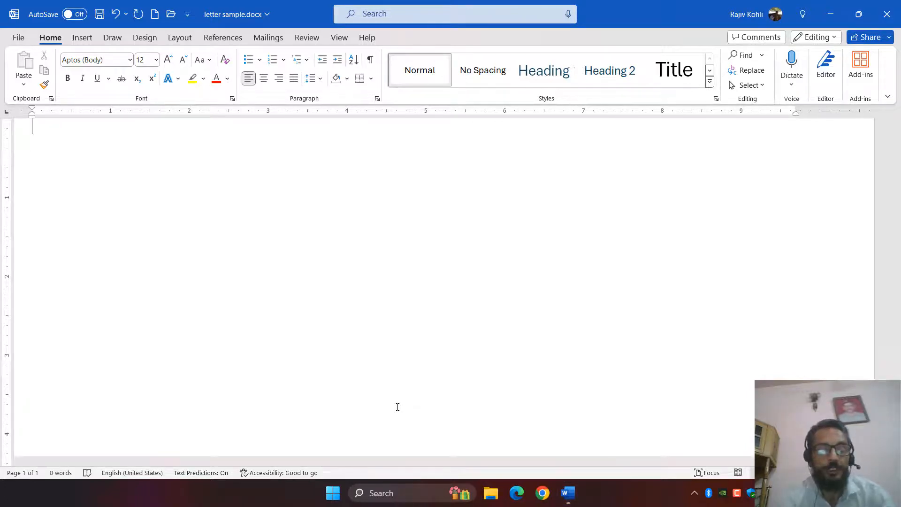
pyautogui.hotkey('ctrl', 'z')
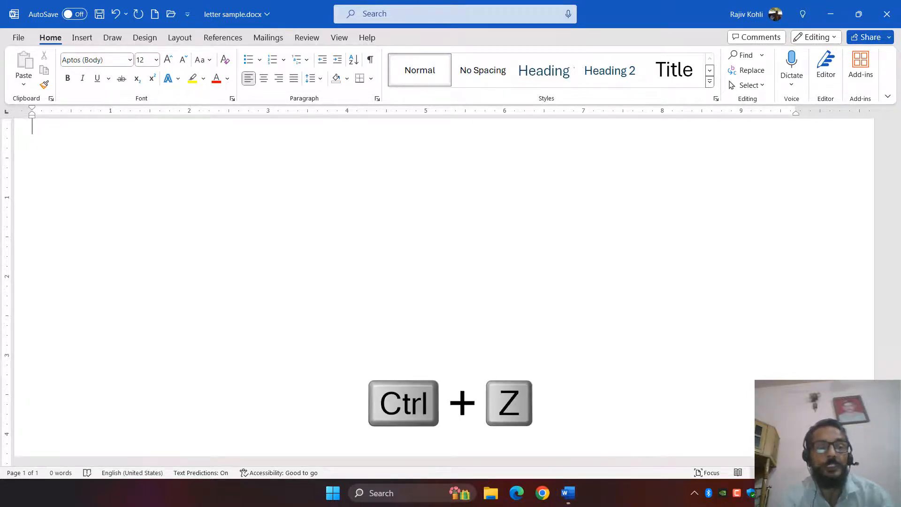
# - Cut the four name and address lines between "Warm regards," and "Title" in the letter's closing
pyautogui.scroll(-10, 397, 407)
pyautogui.click(397, 407)
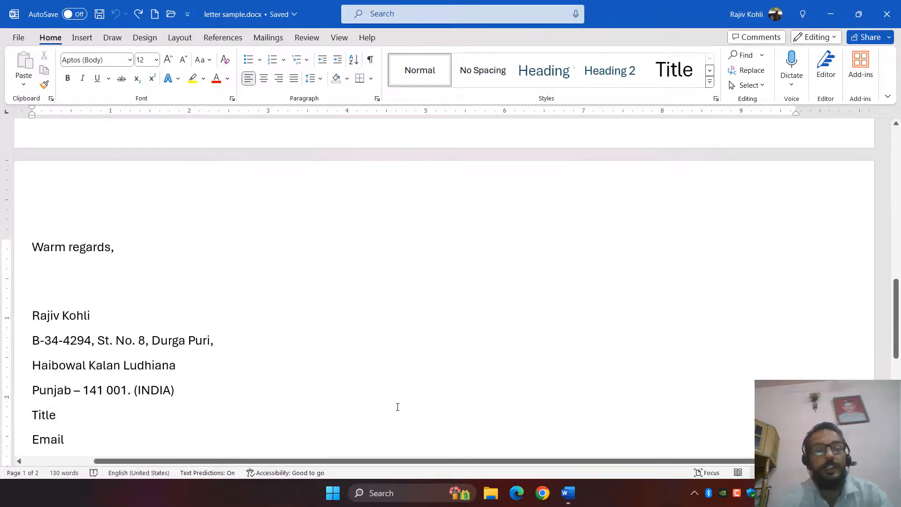
pyautogui.press('Up')
pyautogui.press('Up')
pyautogui.press('Up')
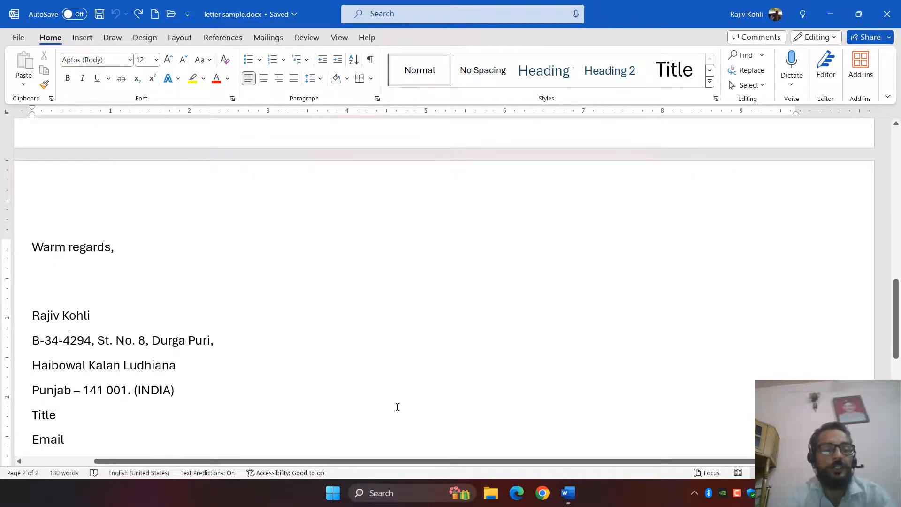
pyautogui.press('Right')
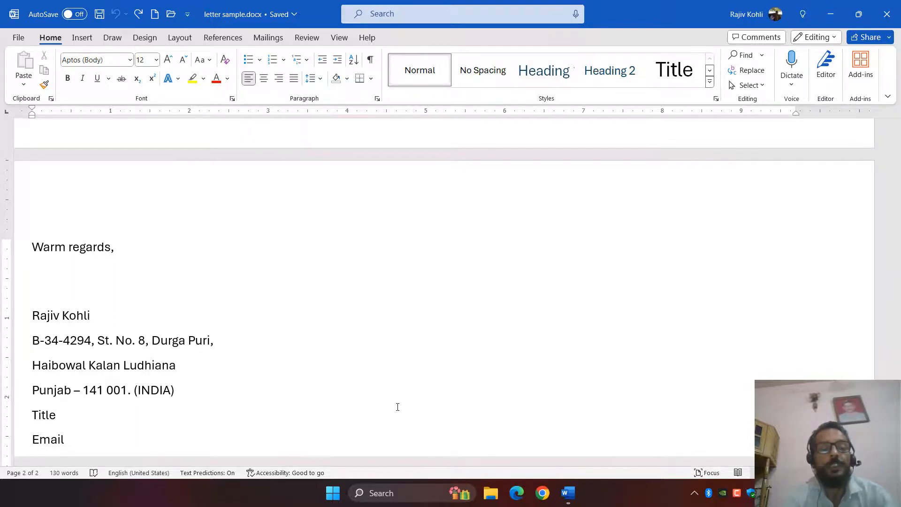
pyautogui.press('Left')
pyautogui.press('Left')
pyautogui.press('Left')
pyautogui.press('Left')
pyautogui.press('Left')
pyautogui.press('Left')
pyautogui.press('Left')
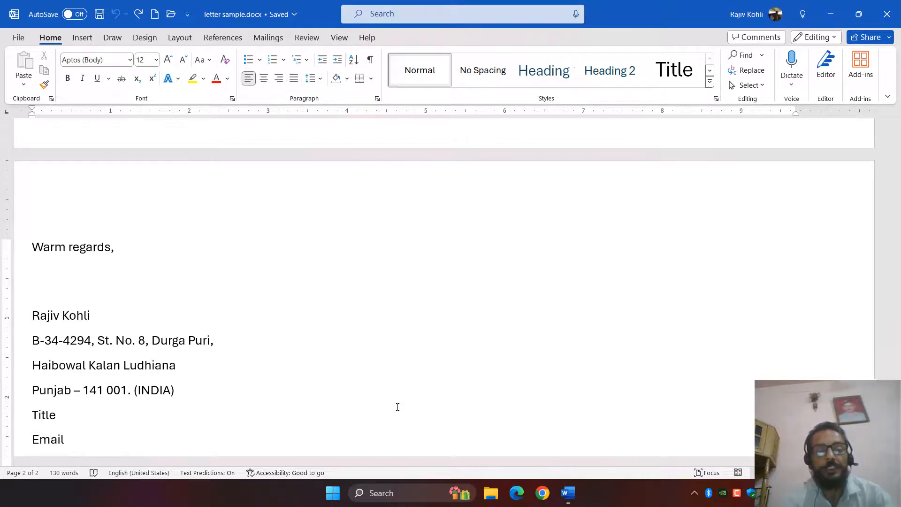
pyautogui.hotkey('shift', 'Down')
pyautogui.hotkey('shift', 'Down')
pyautogui.hotkey('shift', 'Down')
pyautogui.hotkey('shift', 'Down')
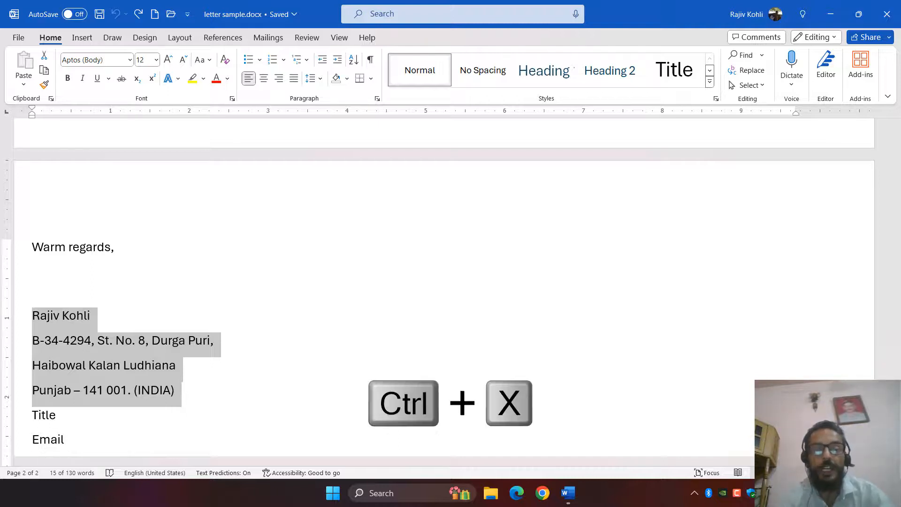
pyautogui.hotkey('ctrl', 'x')
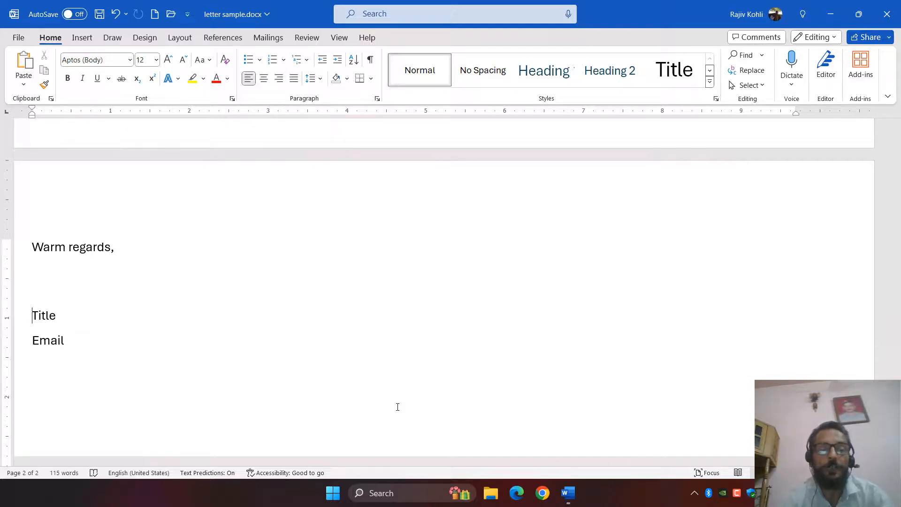
# - Paste the cut name and address lines on the empty line below "To," at the start of the letter
pyautogui.hotkey('ctrl', 'Home')
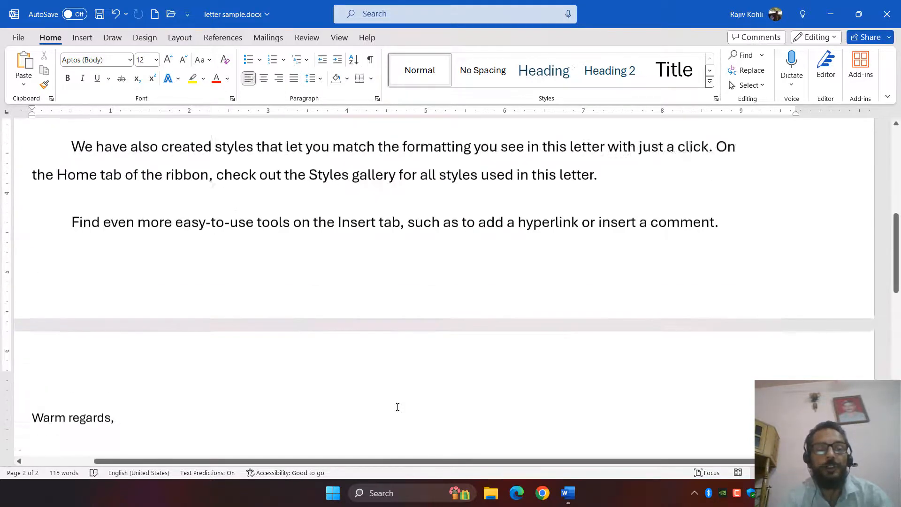
pyautogui.hotkey('ctrl', 'Down')
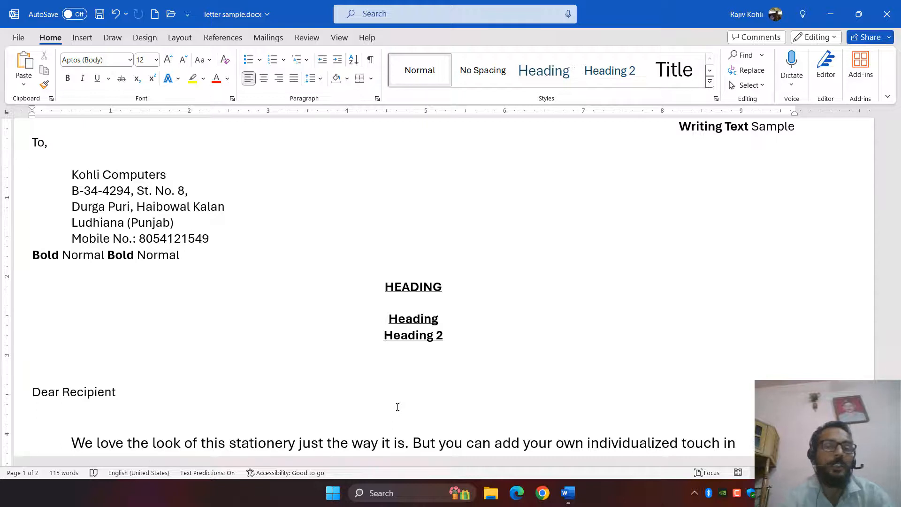
pyautogui.hotkey('ctrl', 'v')
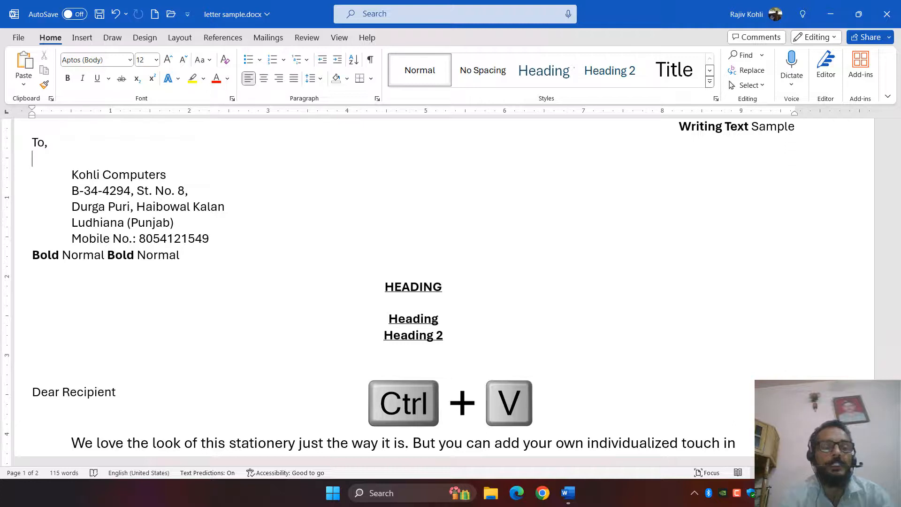
pyautogui.hotkey('ctrl', 'v')
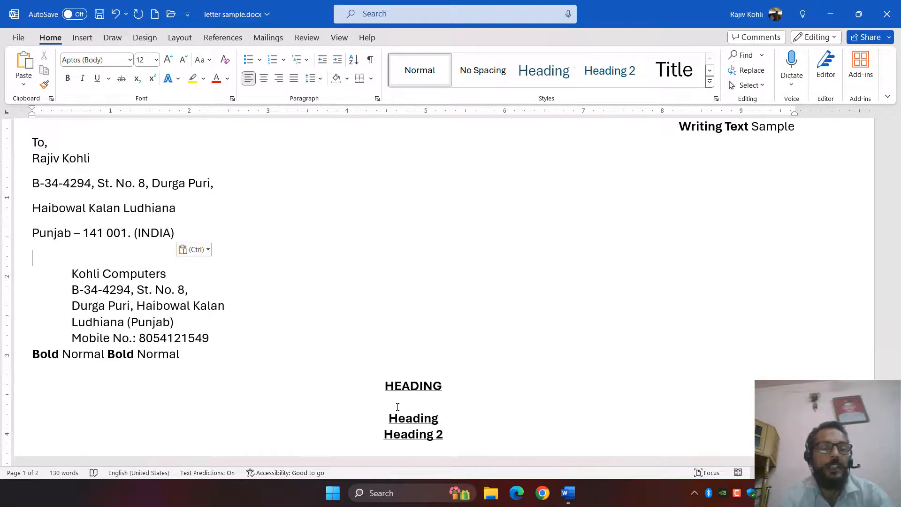
# - Copy the four name and address lines directly below "To,"
pyautogui.press('Up')
pyautogui.press('Up')
pyautogui.press('Up')
pyautogui.press('Up')
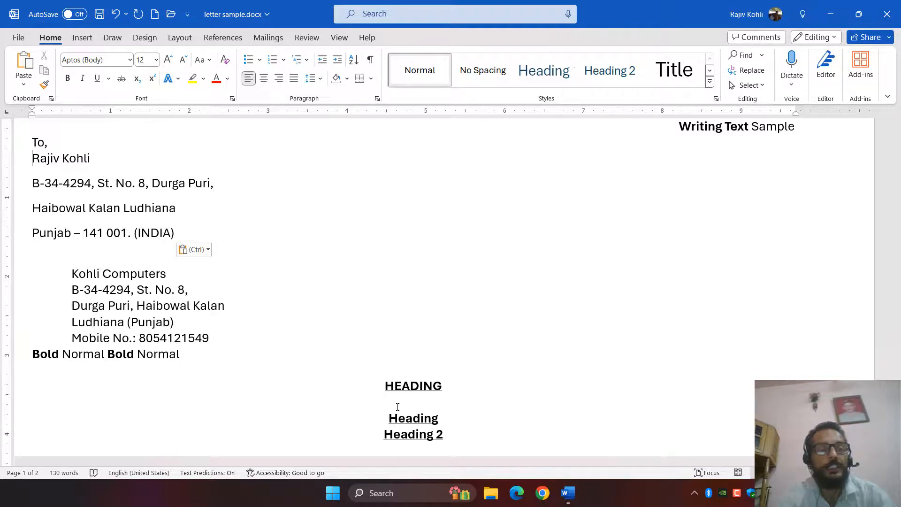
pyautogui.hotkey('shift', 'Down')
pyautogui.hotkey('shift', 'Down')
pyautogui.hotkey('shift', 'Down')
pyautogui.hotkey('shift', 'Down')
pyautogui.hotkey('ctrl', 'c')
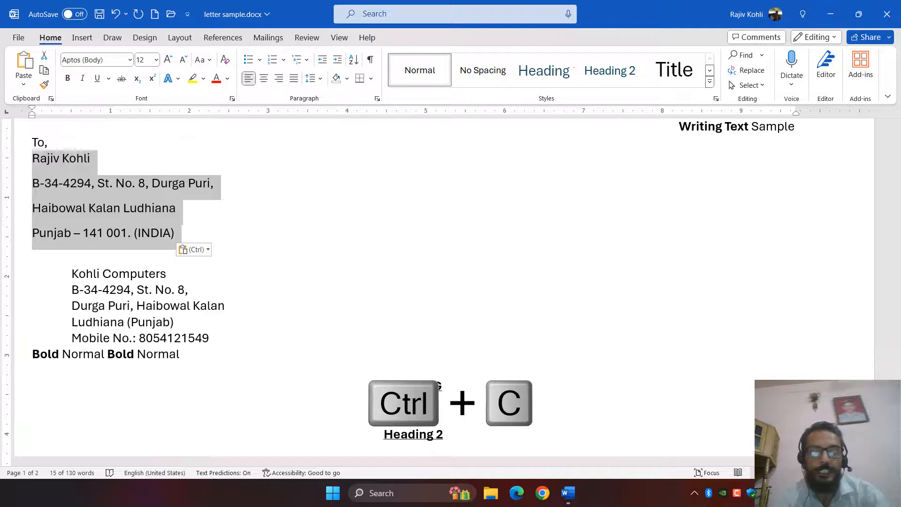
pyautogui.press('ctrl')
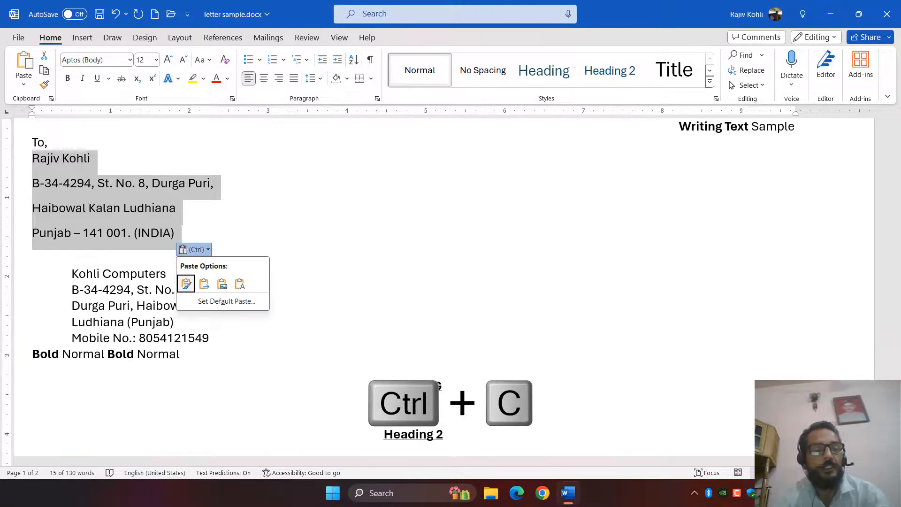
pyautogui.press('Escape')
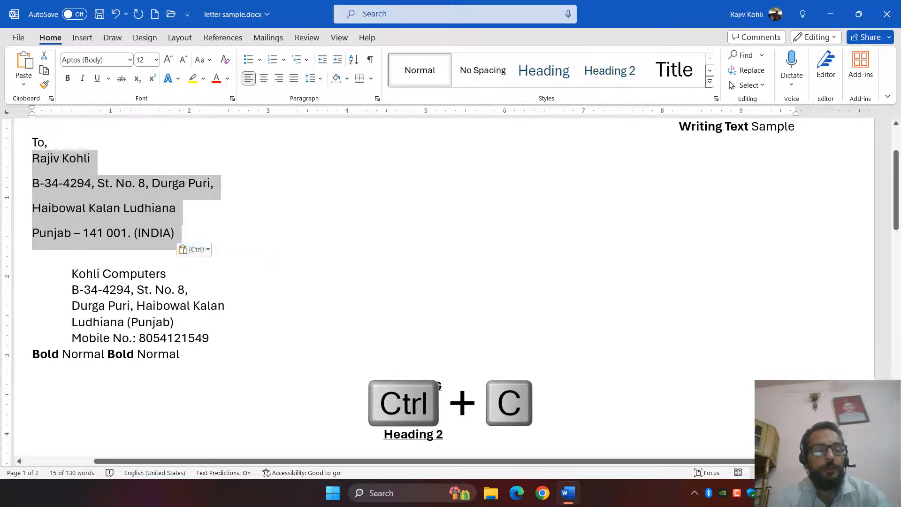
# - Paste the copied name and address lines on a new line below "Email" at the end of the letter
pyautogui.press('Down')
pyautogui.press('Down')
pyautogui.press('Down')
pyautogui.press('Down')
pyautogui.press('Down')
pyautogui.press('Down')
pyautogui.press('Down')
pyautogui.press('Down')
pyautogui.press('Down')
pyautogui.press('Down')
pyautogui.press('Down')
pyautogui.press('Down')
pyautogui.press('Down')
pyautogui.press('Down')
pyautogui.press('Down')
pyautogui.press('Down')
pyautogui.press('Down')
pyautogui.press('Down')
pyautogui.press('Down')
pyautogui.press('Down')
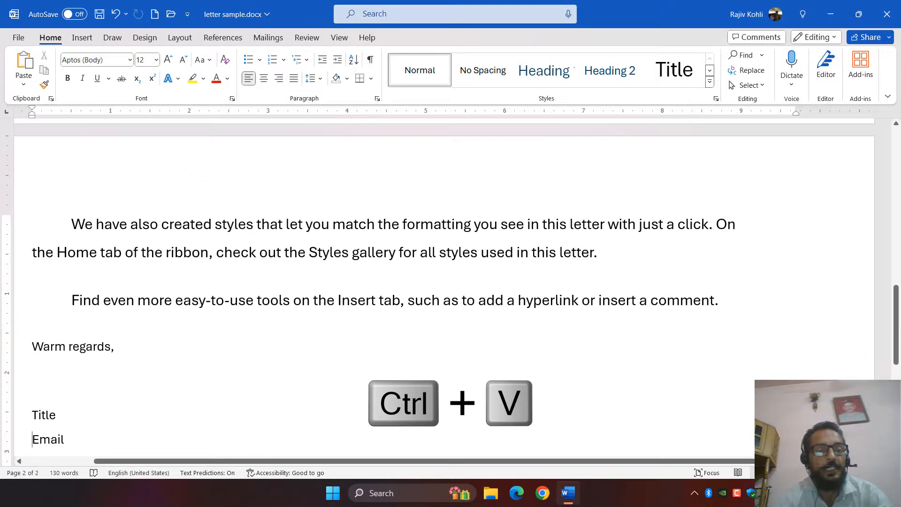
pyautogui.press('End')
pyautogui.press('Return')
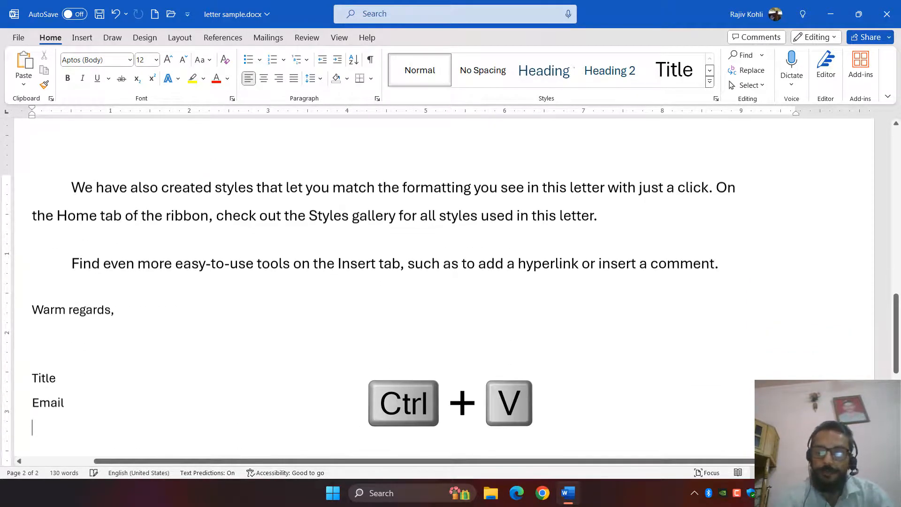
pyautogui.hotkey('ctrl', 'v')
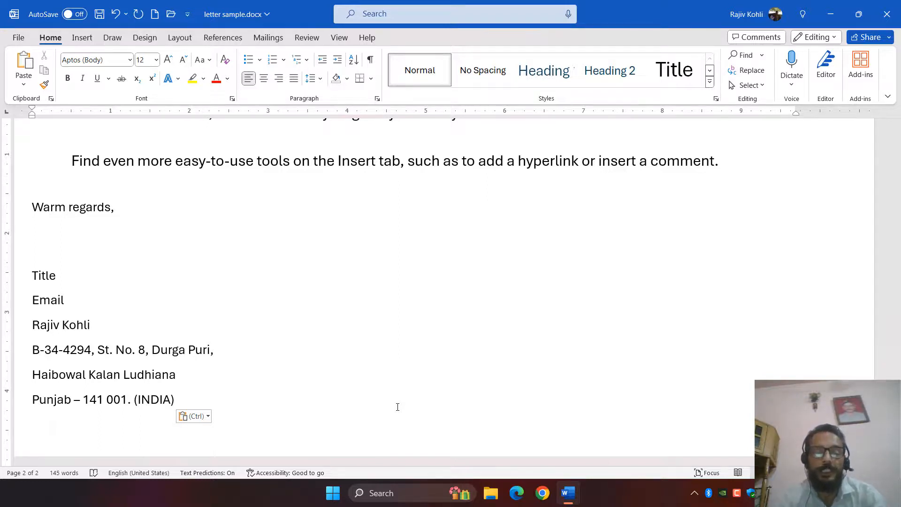
# - Add a centered line reading "Center Alignment" below the pasted address lines, followed by a new empty line
pyautogui.hotkey('ctrl', 'e')
pyautogui.write('Cebr')
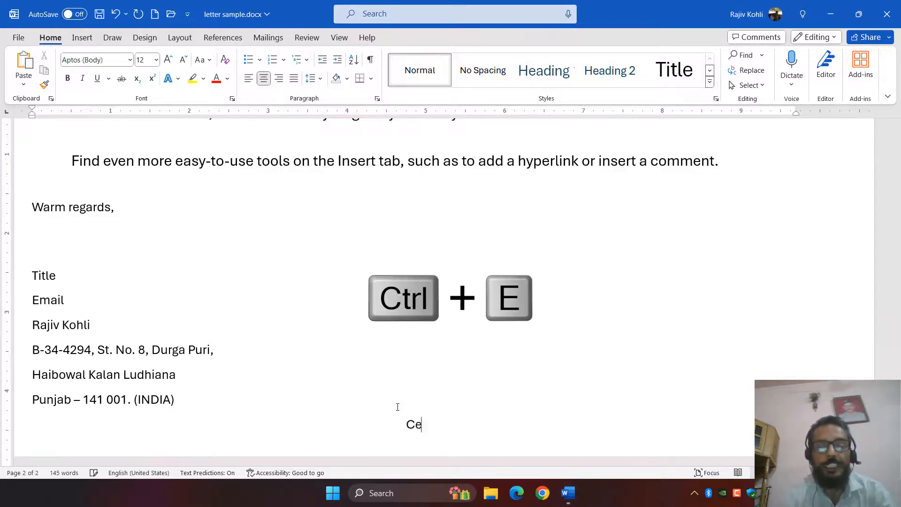
pyautogui.press('BackSpace')
pyautogui.press('BackSpace')
pyautogui.write('nter')
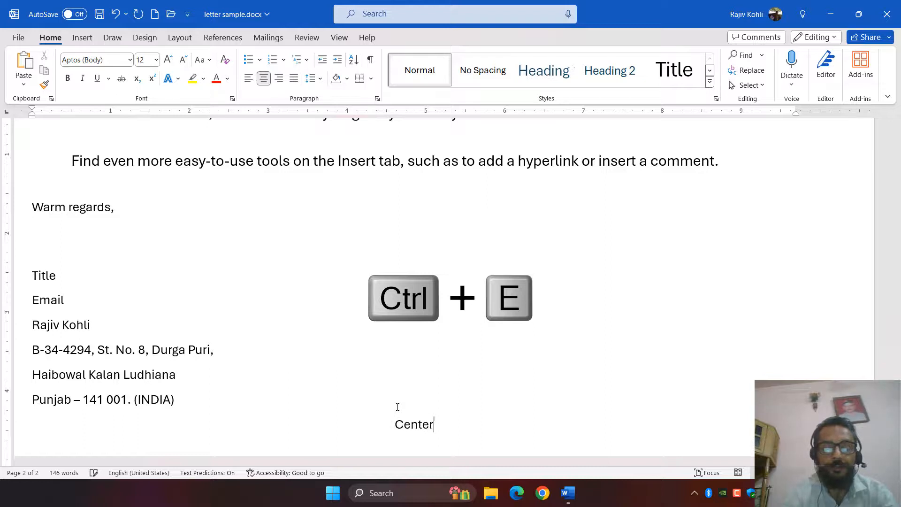
pyautogui.write(' Alignment')
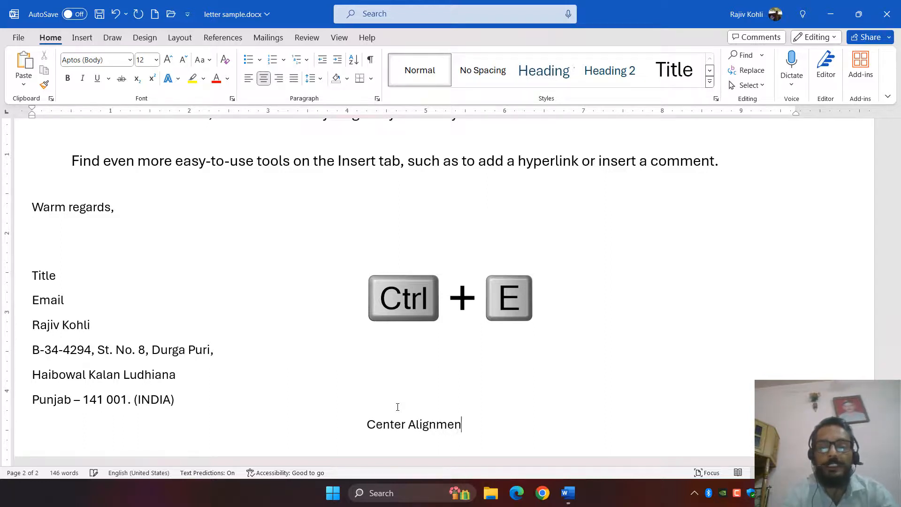
pyautogui.press('Return')
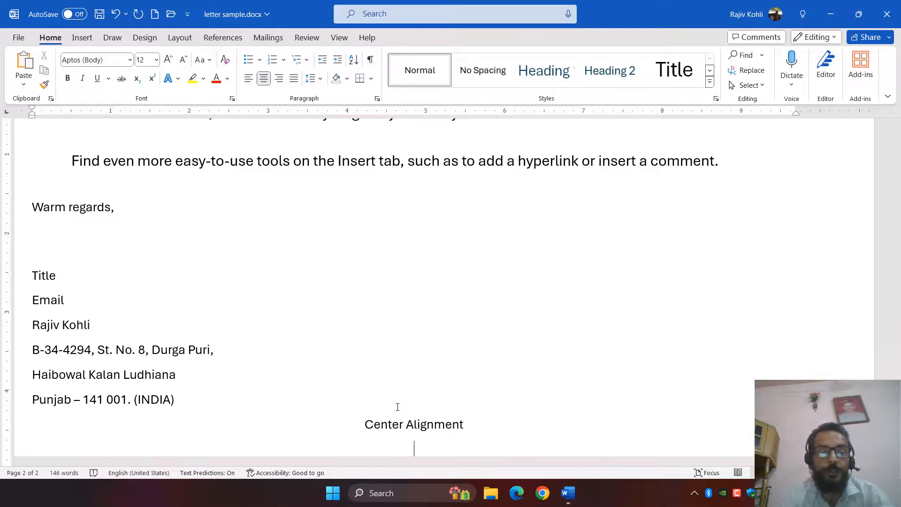
# - Center the last line of the pasted address and change its alignment to right
pyautogui.click(398, 407)
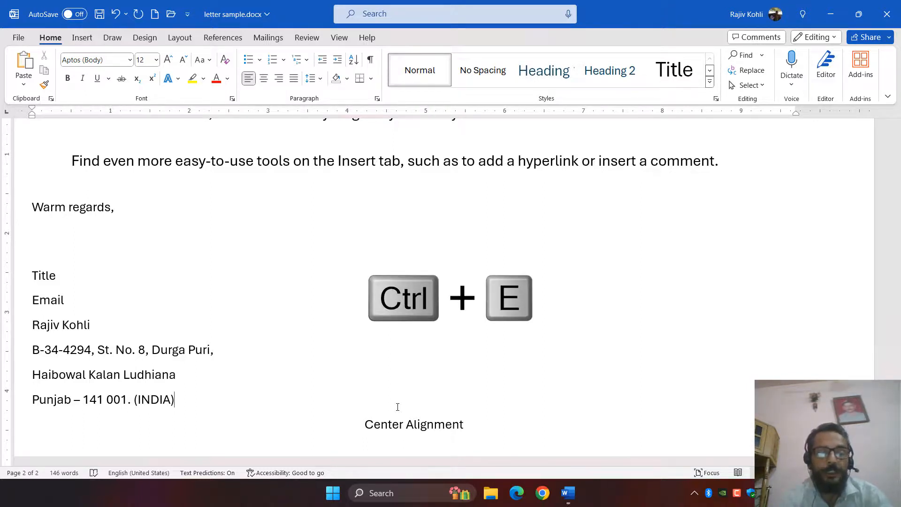
pyautogui.hotkey('ctrl', 'e')
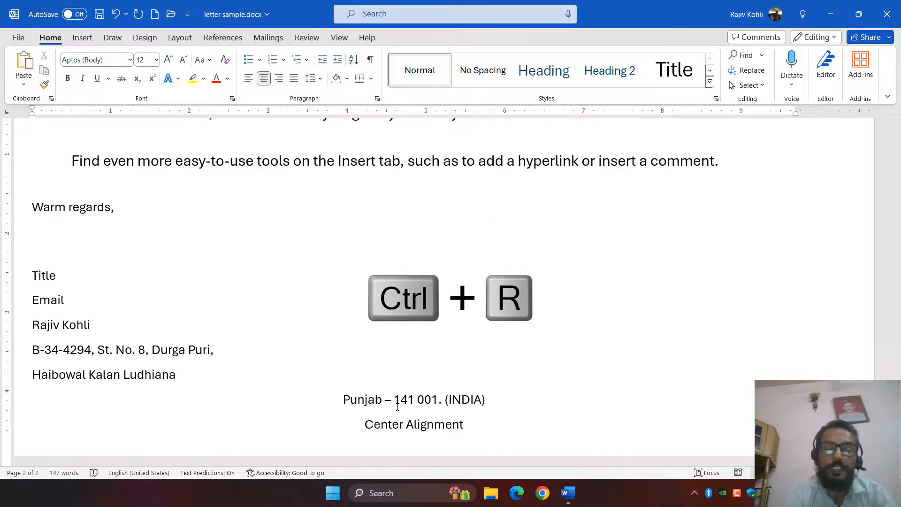
pyautogui.hotkey('ctrl', 'r')
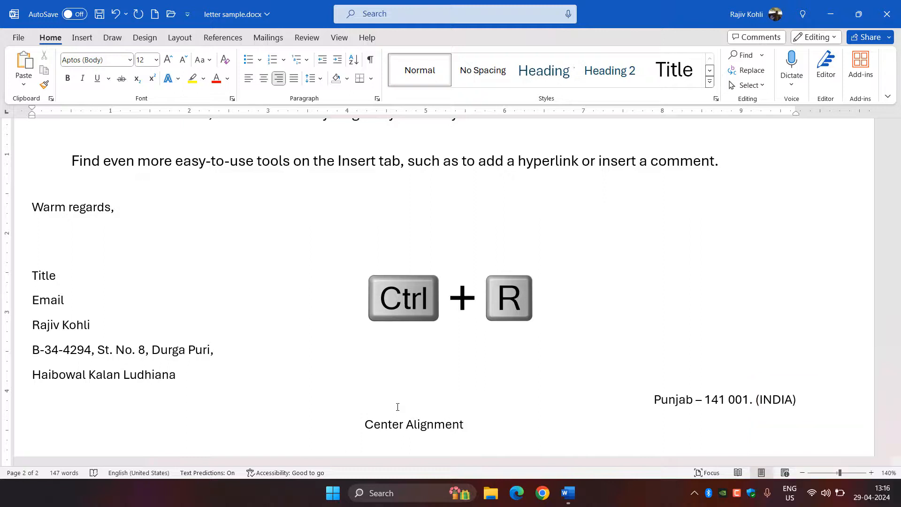
# - Add the right-aligned lines "Thanking you," and "Sincerely yours," below the last address line
pyautogui.press('Return')
pyautogui.write('Thankin')
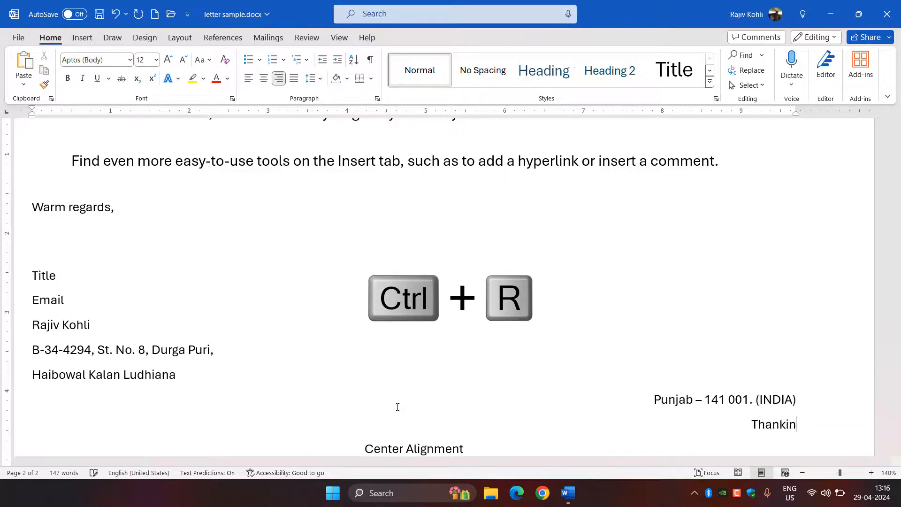
pyautogui.write('g you,')
pyautogui.press('Return')
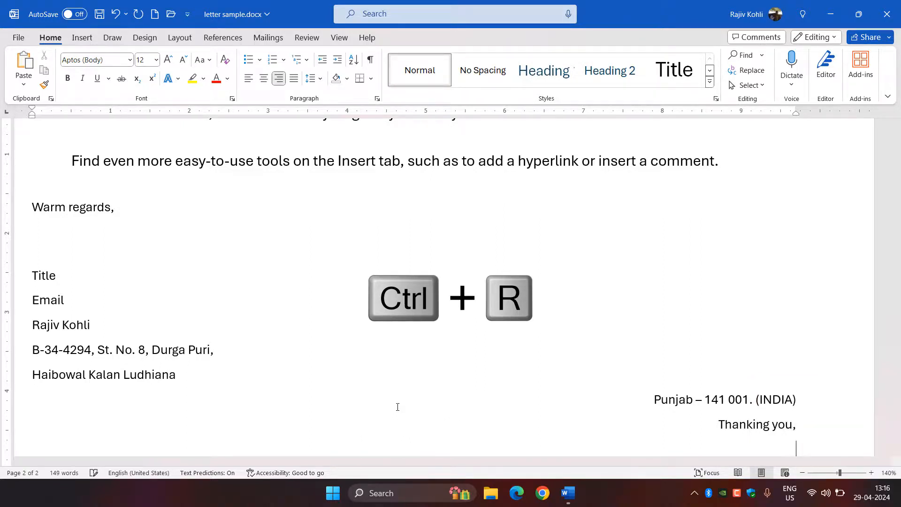
pyautogui.write('Sincerel')
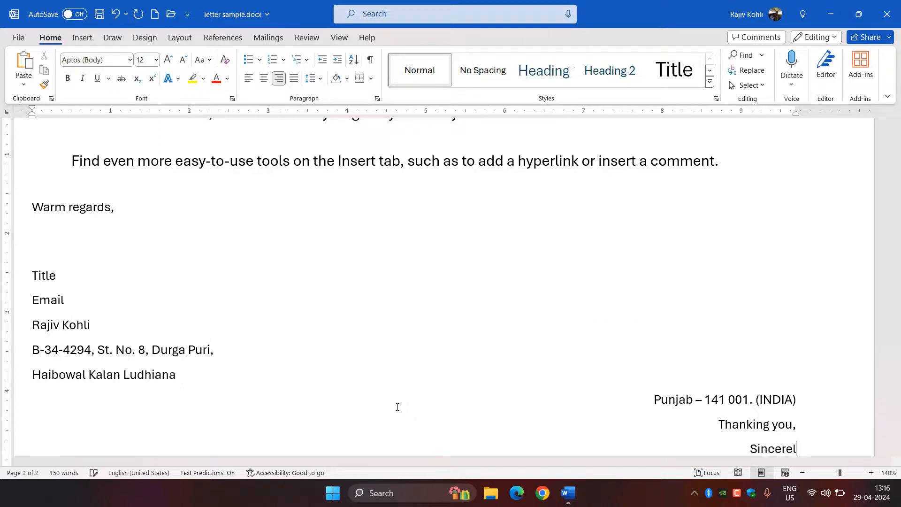
pyautogui.write('y yours,')
pyautogui.press('Return')
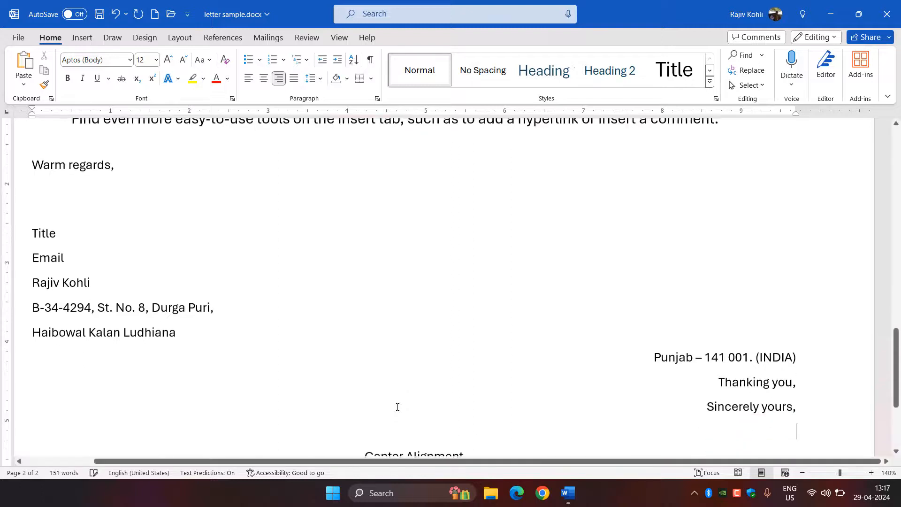
# - Enter the sender's first name after a blank line below "Sincerely yours," and left-align the new line below it
pyautogui.press('Return')
pyautogui.write('Rahiv')
pyautogui.press('BackSpace')
pyautogui.press('BackSpace')
pyautogui.press('BackSpace')
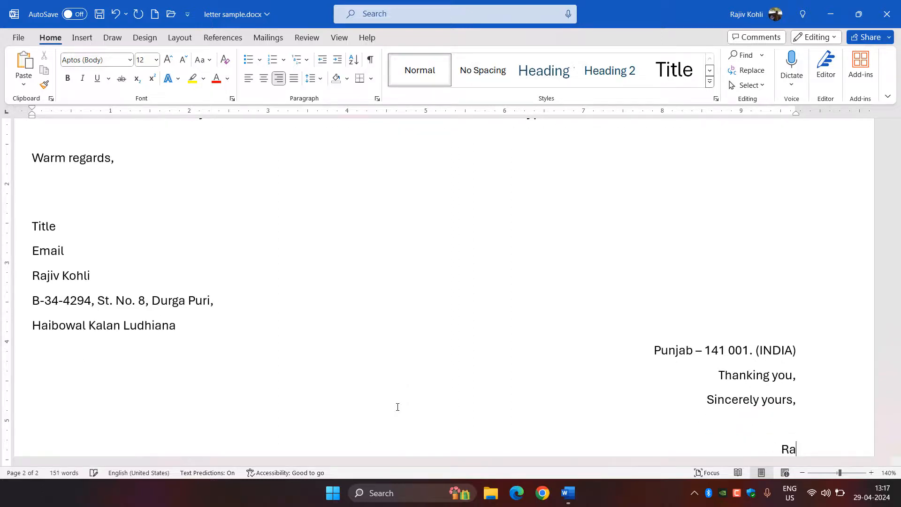
pyautogui.write('jiv')
pyautogui.press('Return')
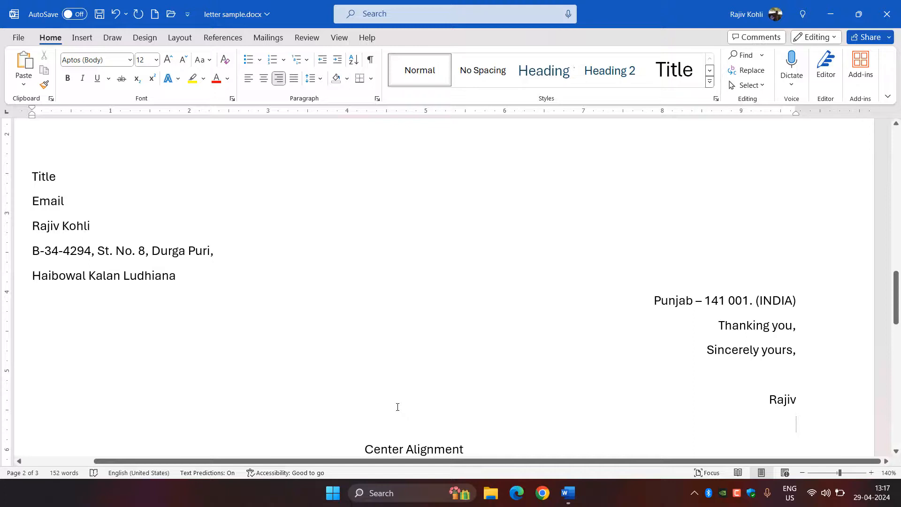
pyautogui.hotkey('ctrl', 'l')
# - Select the two body paragraphs above "Warm regards," and move their right indent to about 5.75 inches on the ruler
pyautogui.scroll(12, 398, 408)
pyautogui.press('Down')
pyautogui.press('Down')
pyautogui.press('Down')
pyautogui.press('Down')
pyautogui.press('Down')
pyautogui.press('Down')
pyautogui.press('Down')
pyautogui.press('Down')
pyautogui.press('Down')
pyautogui.press('Down')
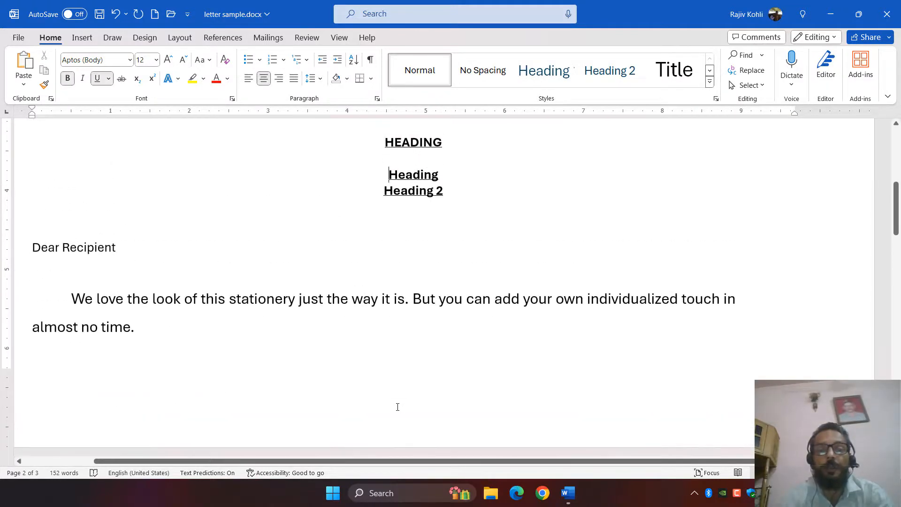
pyautogui.press('Down')
pyautogui.press('Down')
pyautogui.press('Down')
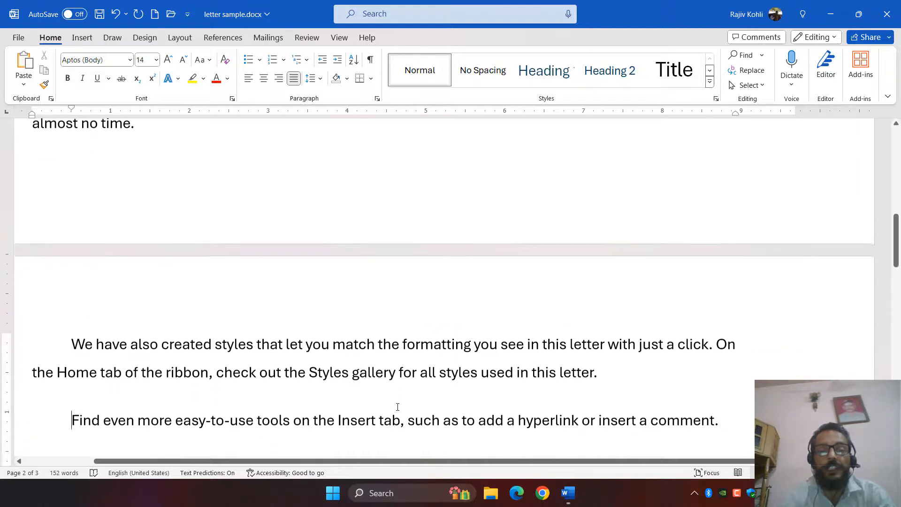
pyautogui.press('Up')
pyautogui.press('Up')
pyautogui.press('Up')
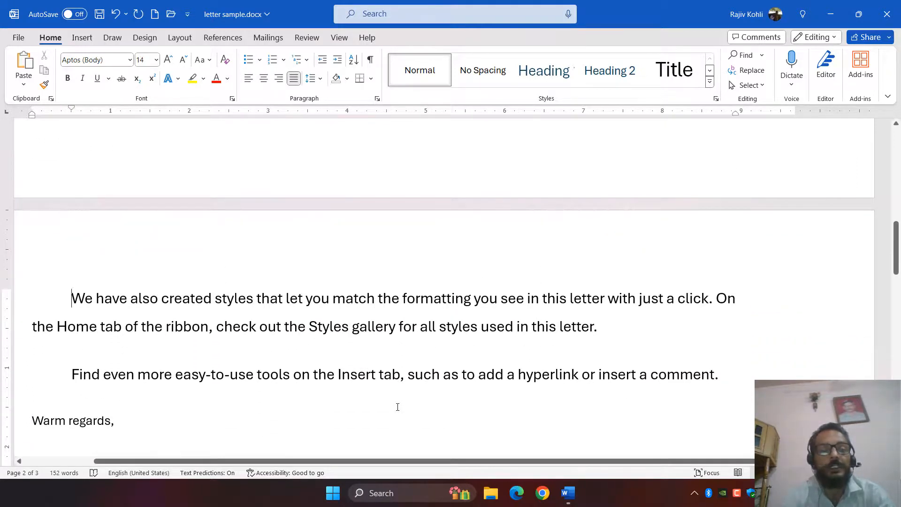
pyautogui.press('Down')
pyautogui.press('Down')
pyautogui.press('Down')
pyautogui.press('Down')
pyautogui.press('Down')
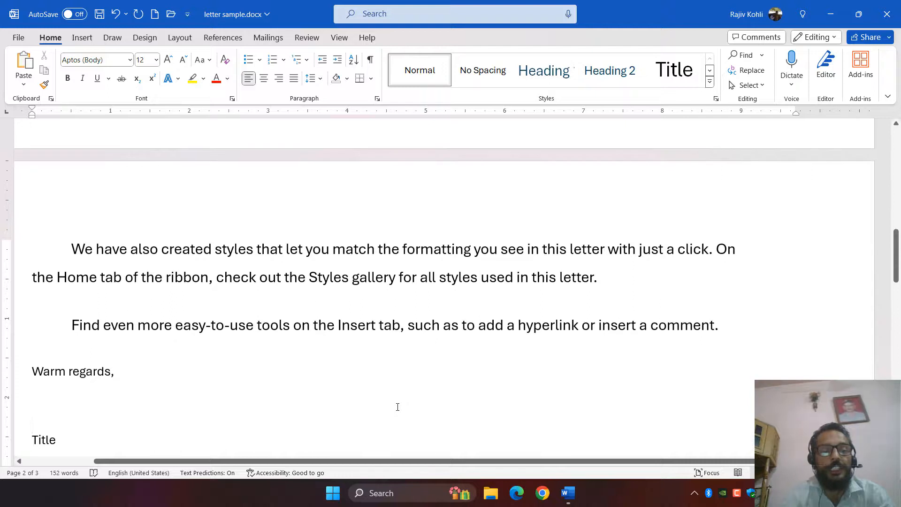
pyautogui.press('Up')
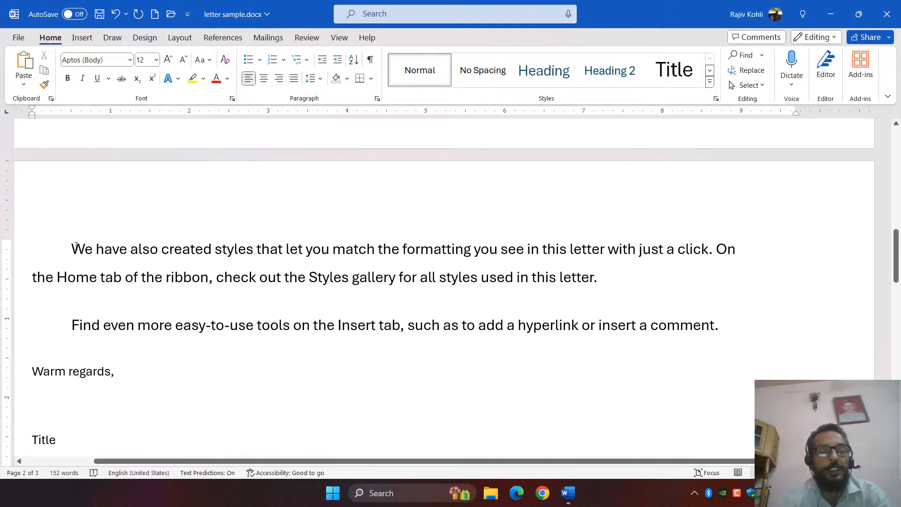
pyautogui.moveTo(76, 246); pyautogui.dragTo(738, 325)
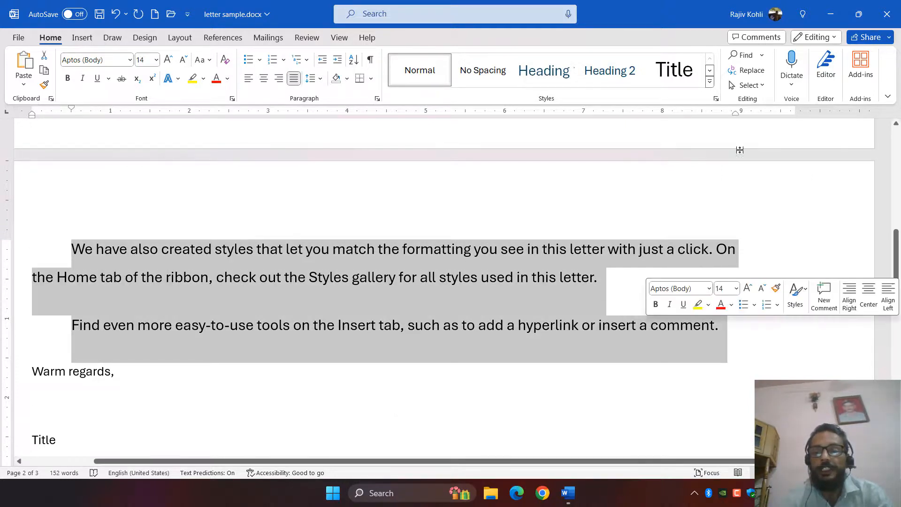
pyautogui.moveTo(736, 113); pyautogui.dragTo(483, 135)
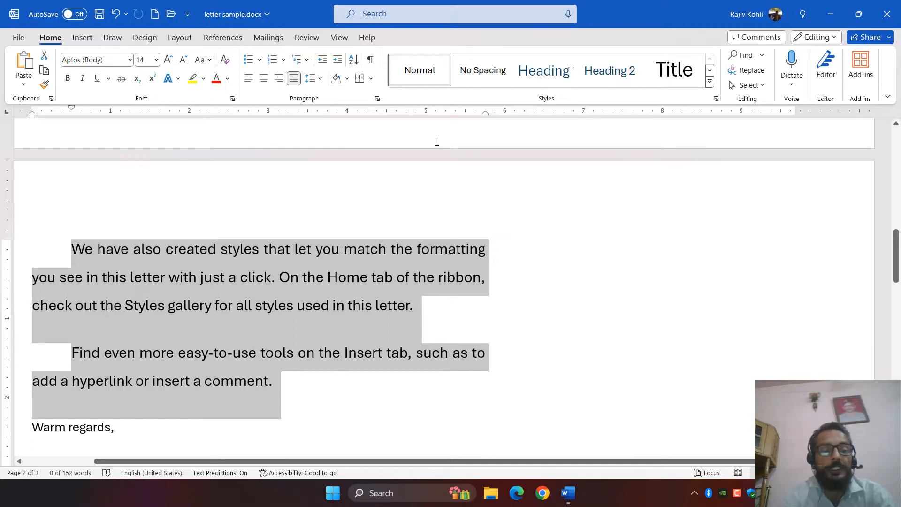
# - Switch the two selected body paragraphs to left alignment and back to justified
pyautogui.hotkey('ctrl', 'z')
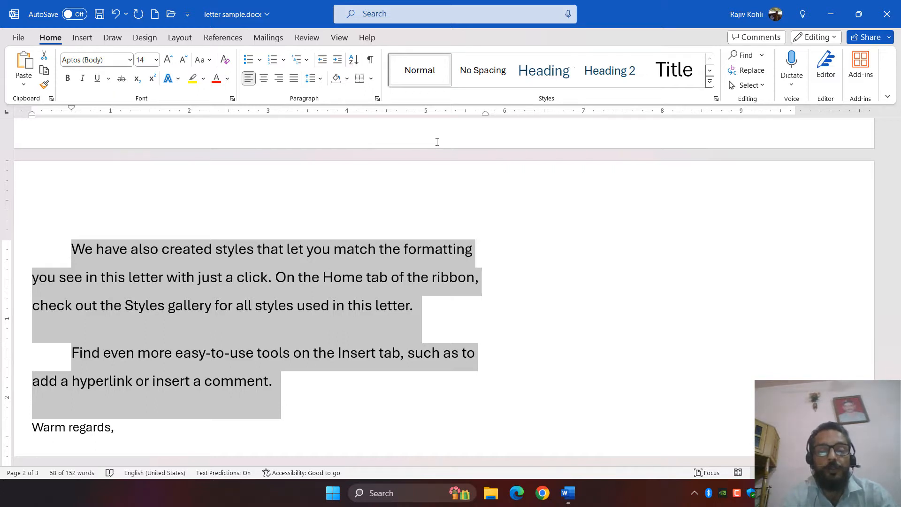
pyautogui.hotkey('ctrl', 'j')
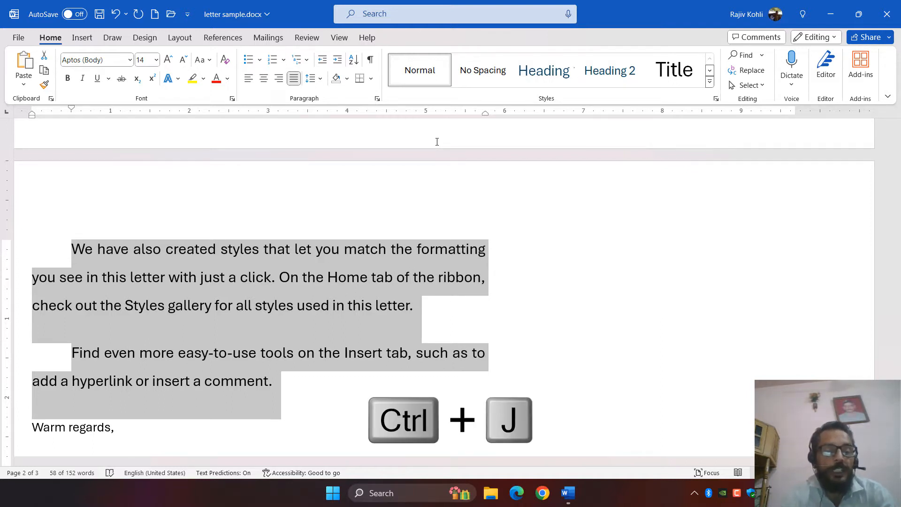
# - Change the line spacing of the two selected paragraphs to single, to 1.5 lines and finally to double
pyautogui.hotkey('ctrl', '1')
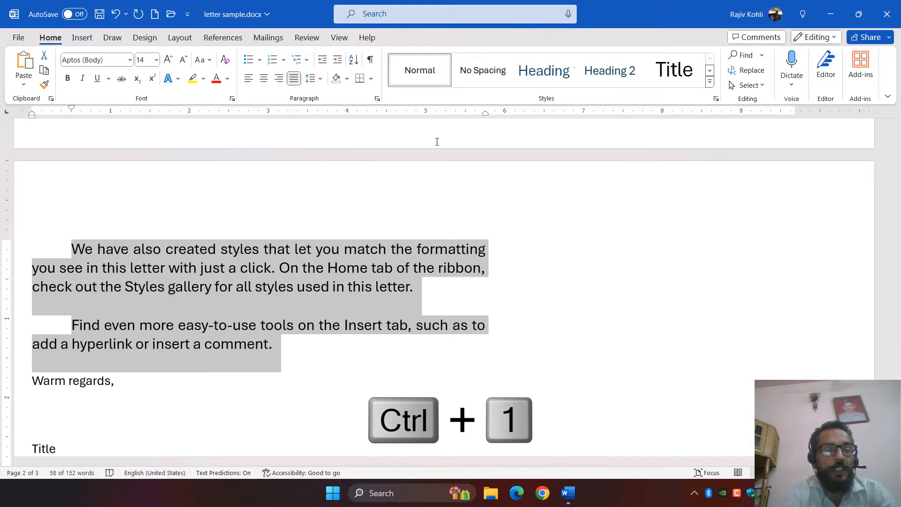
pyautogui.hotkey('ctrl', '5')
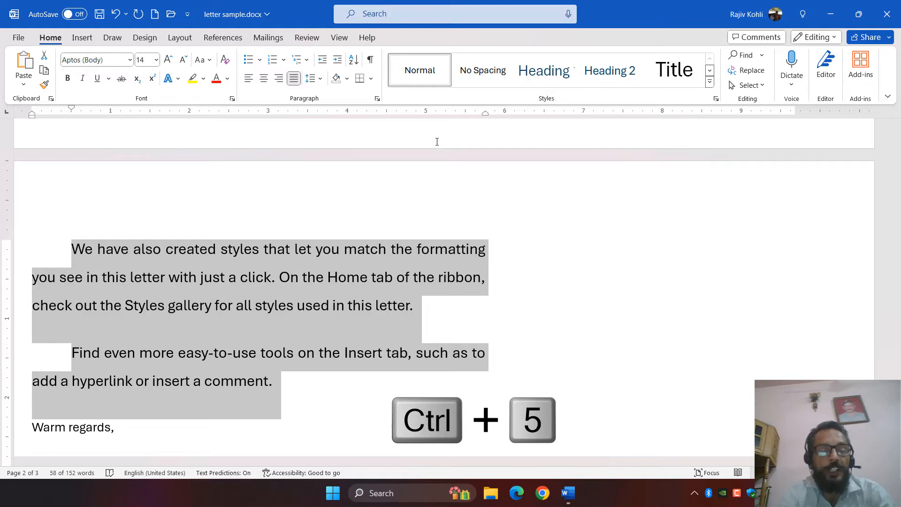
pyautogui.hotkey('ctrl', '2')
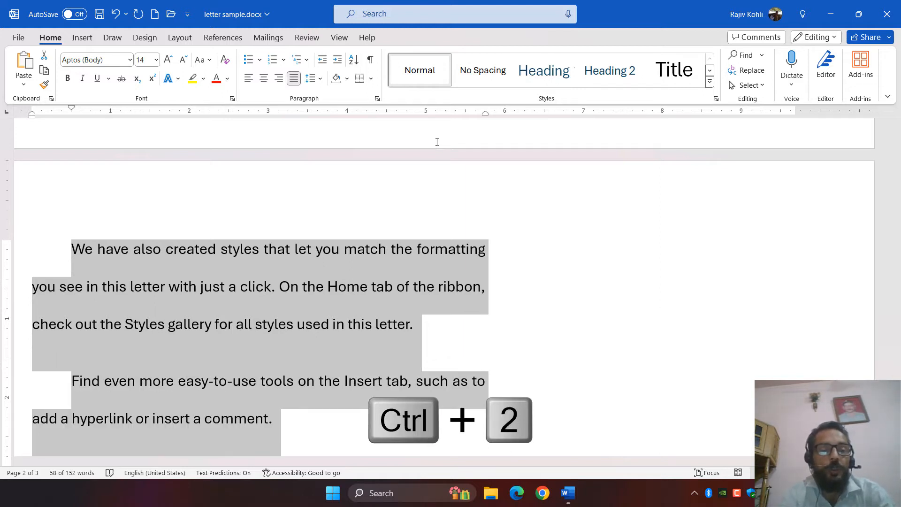